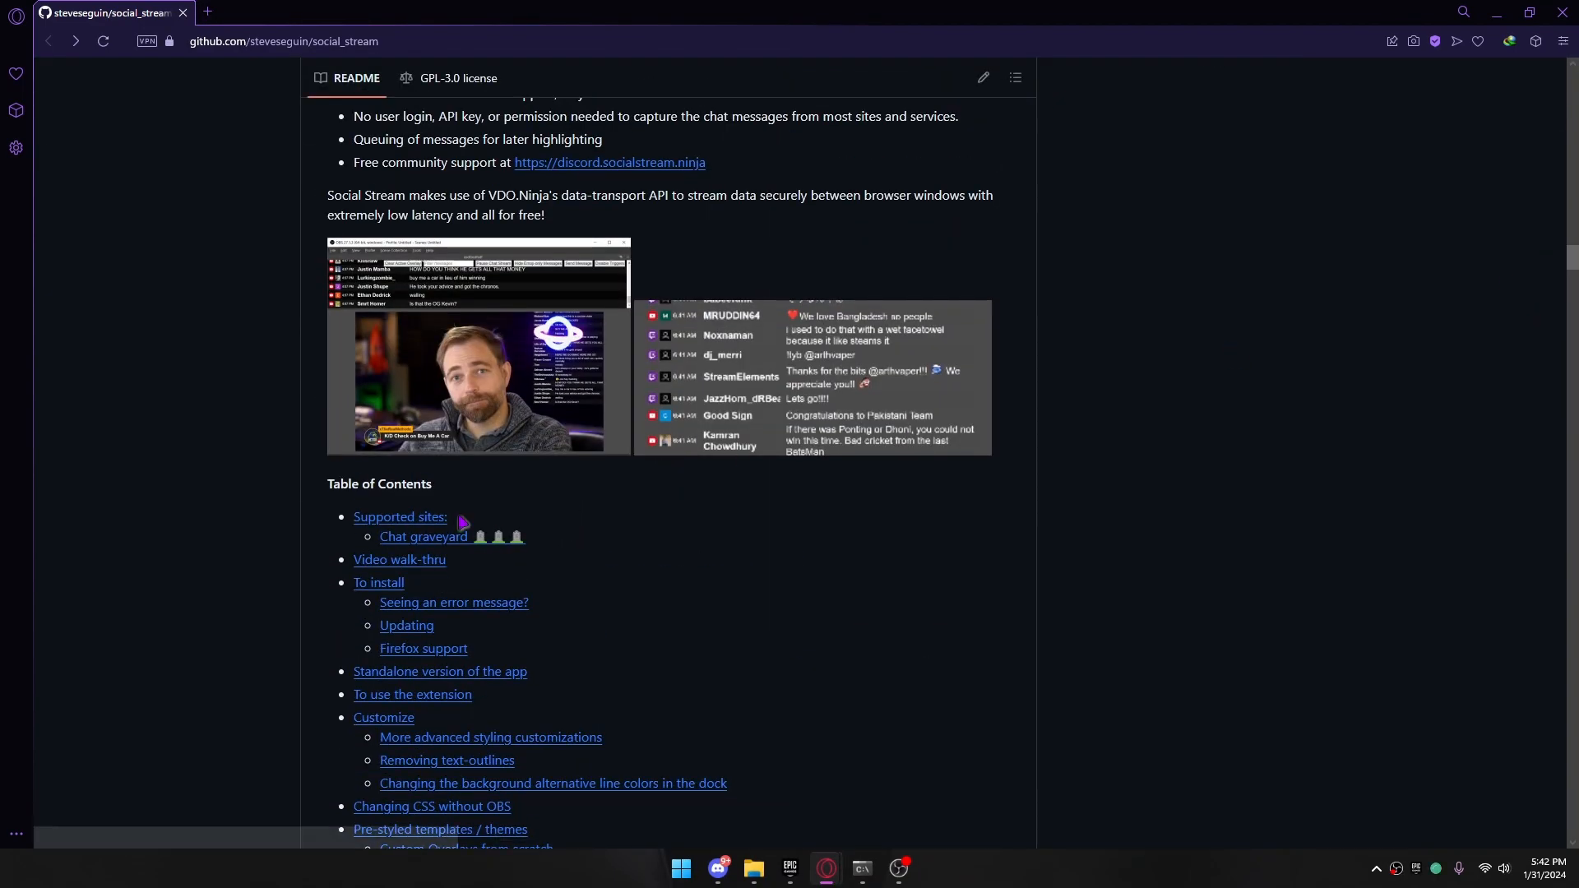
Download the newest social_stream-main.zip from the README's install section and save it to the desktop
scroll(511, 518, up, 3)
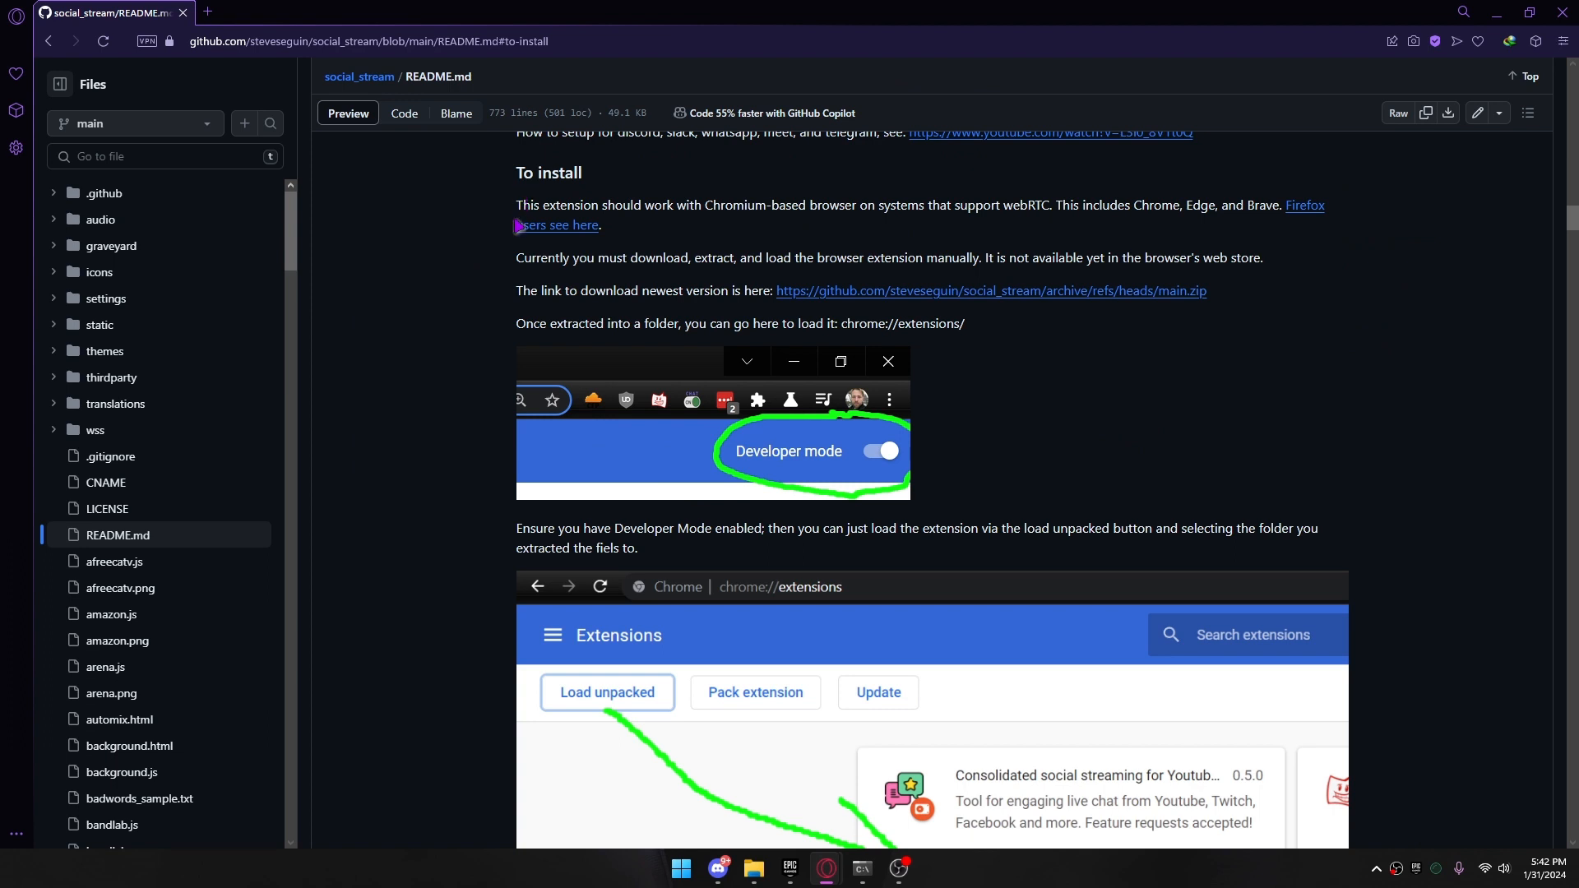
click(865, 294)
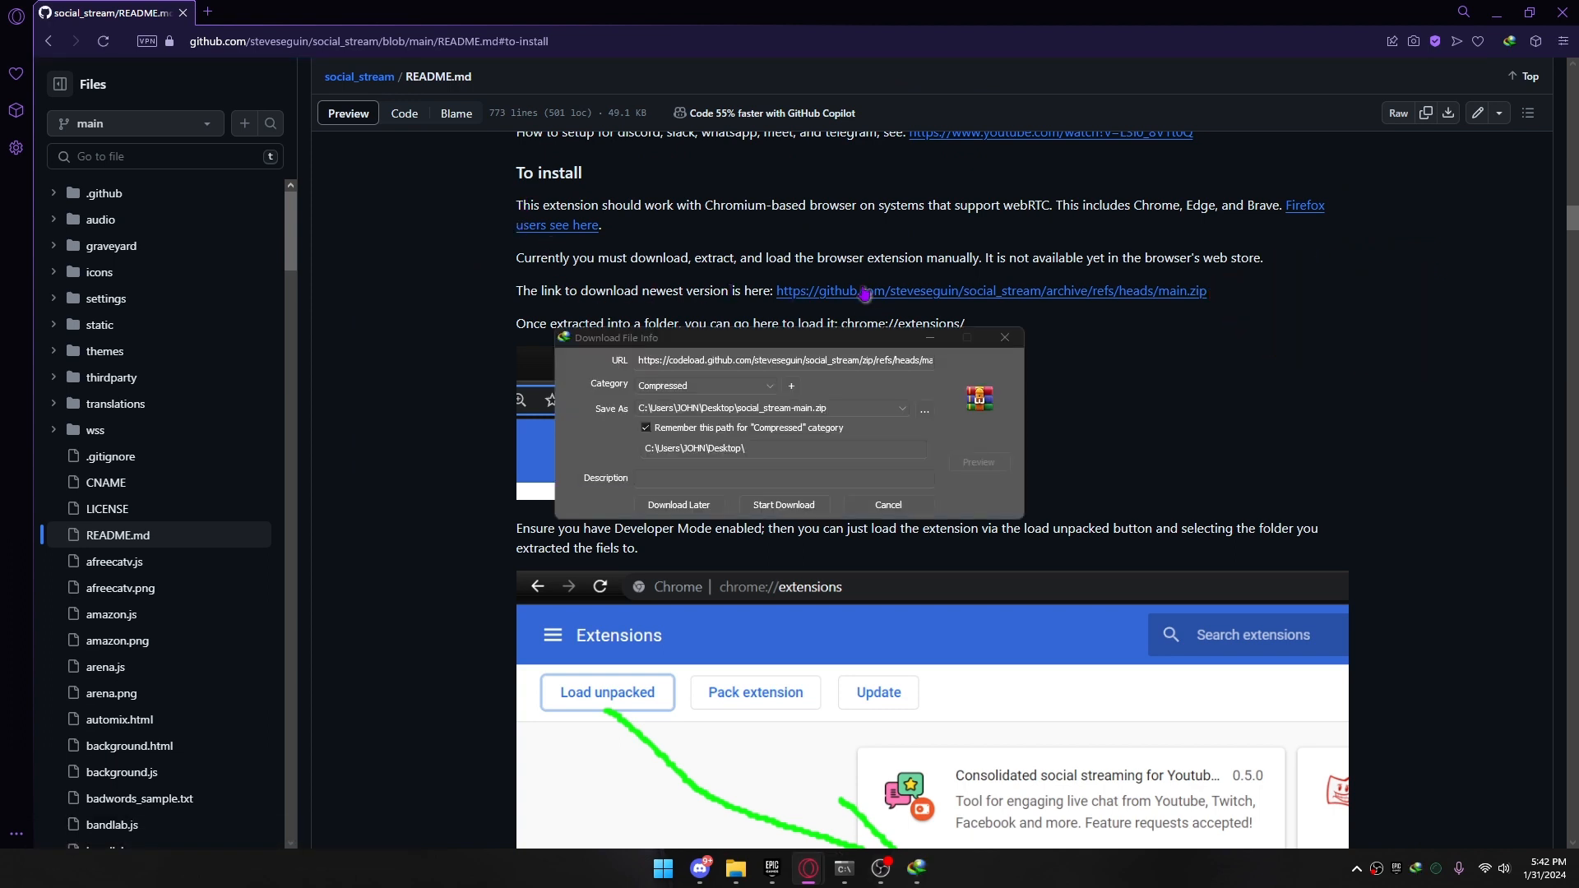
click(785, 504)
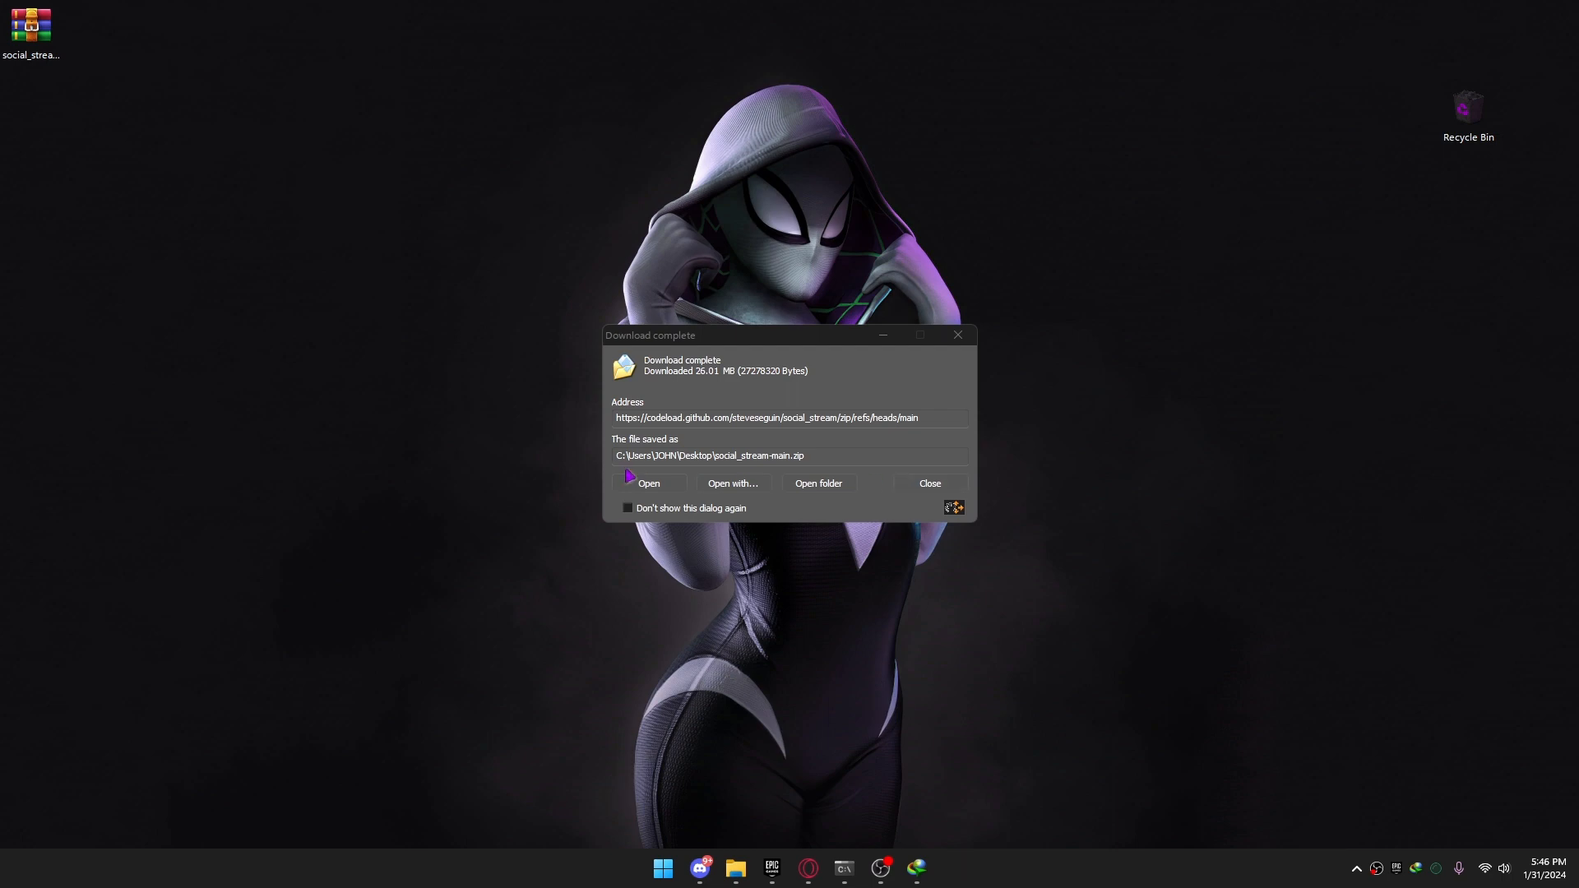
Extract the social_stream-main folder from the downloaded archive onto the desktop and delete the zip file
click(633, 480)
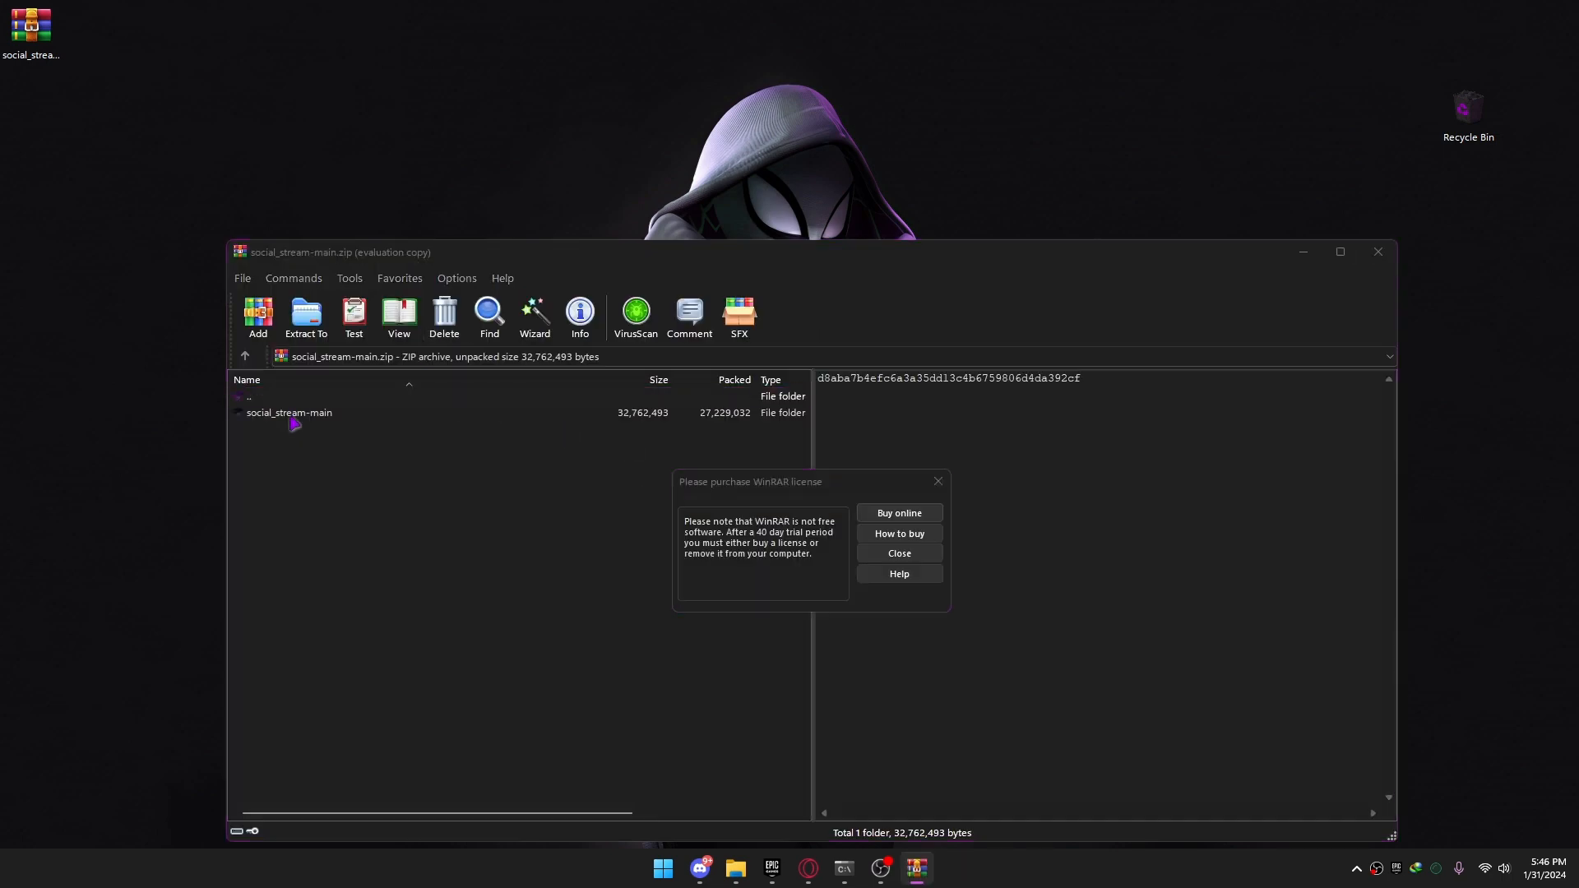
click(892, 553)
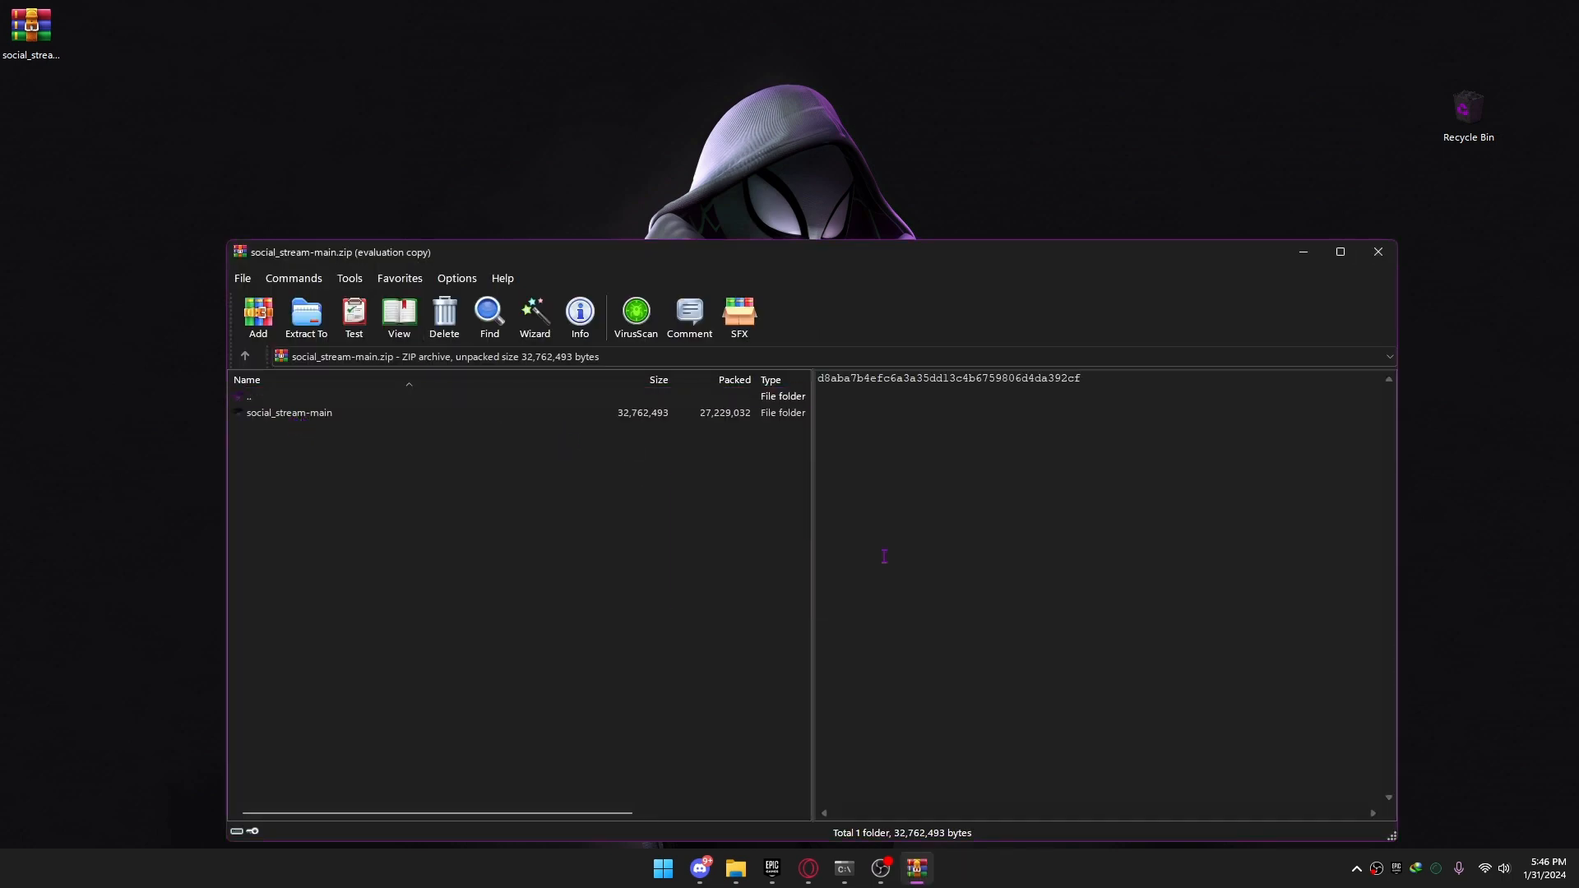
click(311, 416)
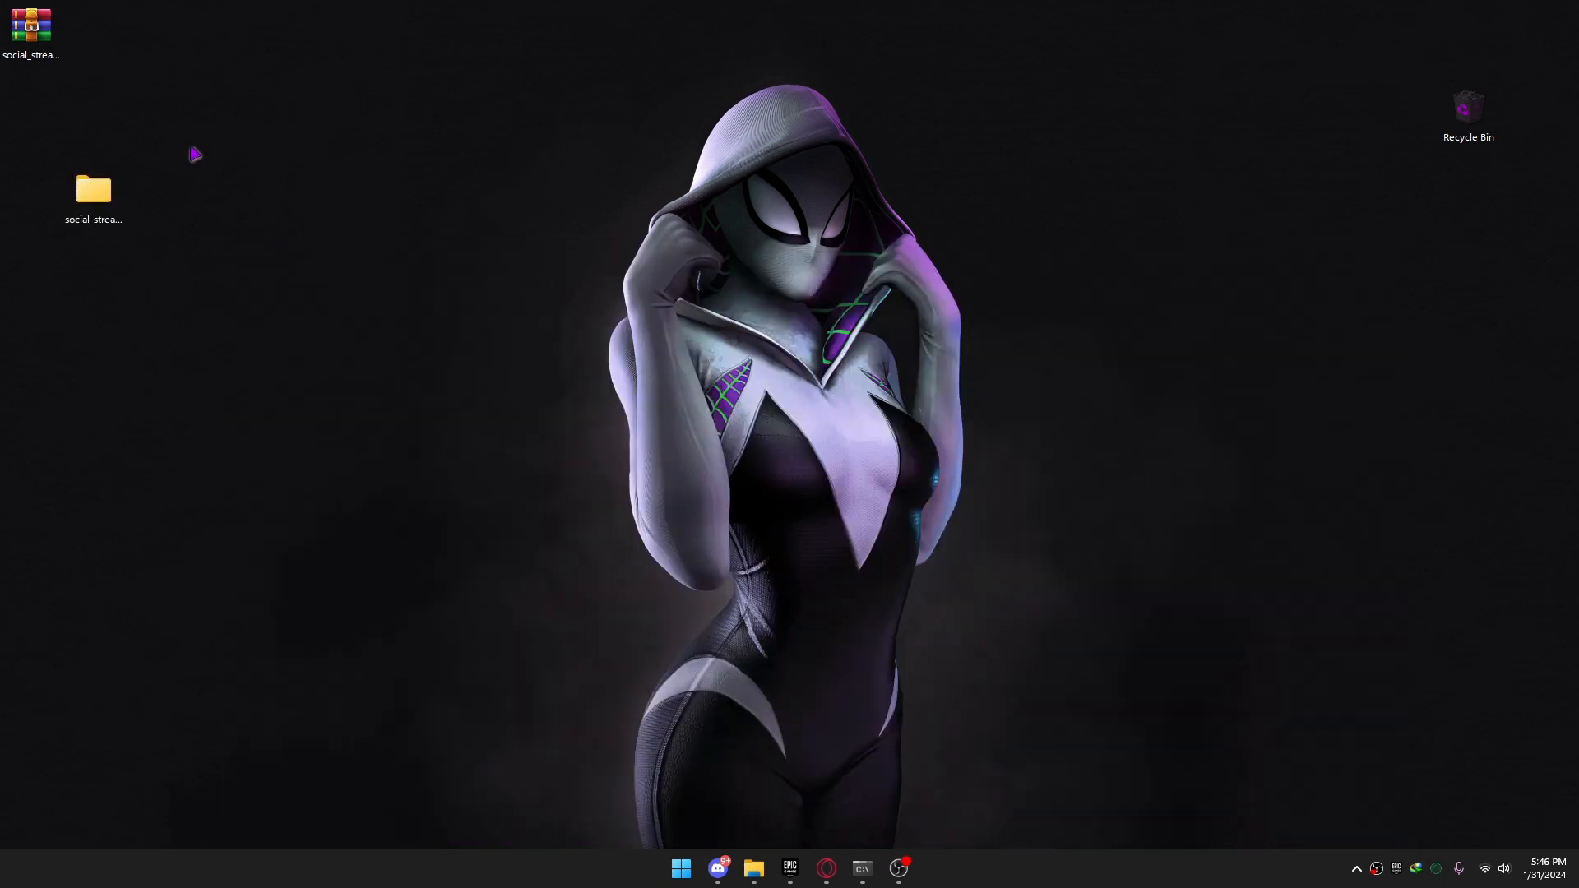
right_click(41, 39)
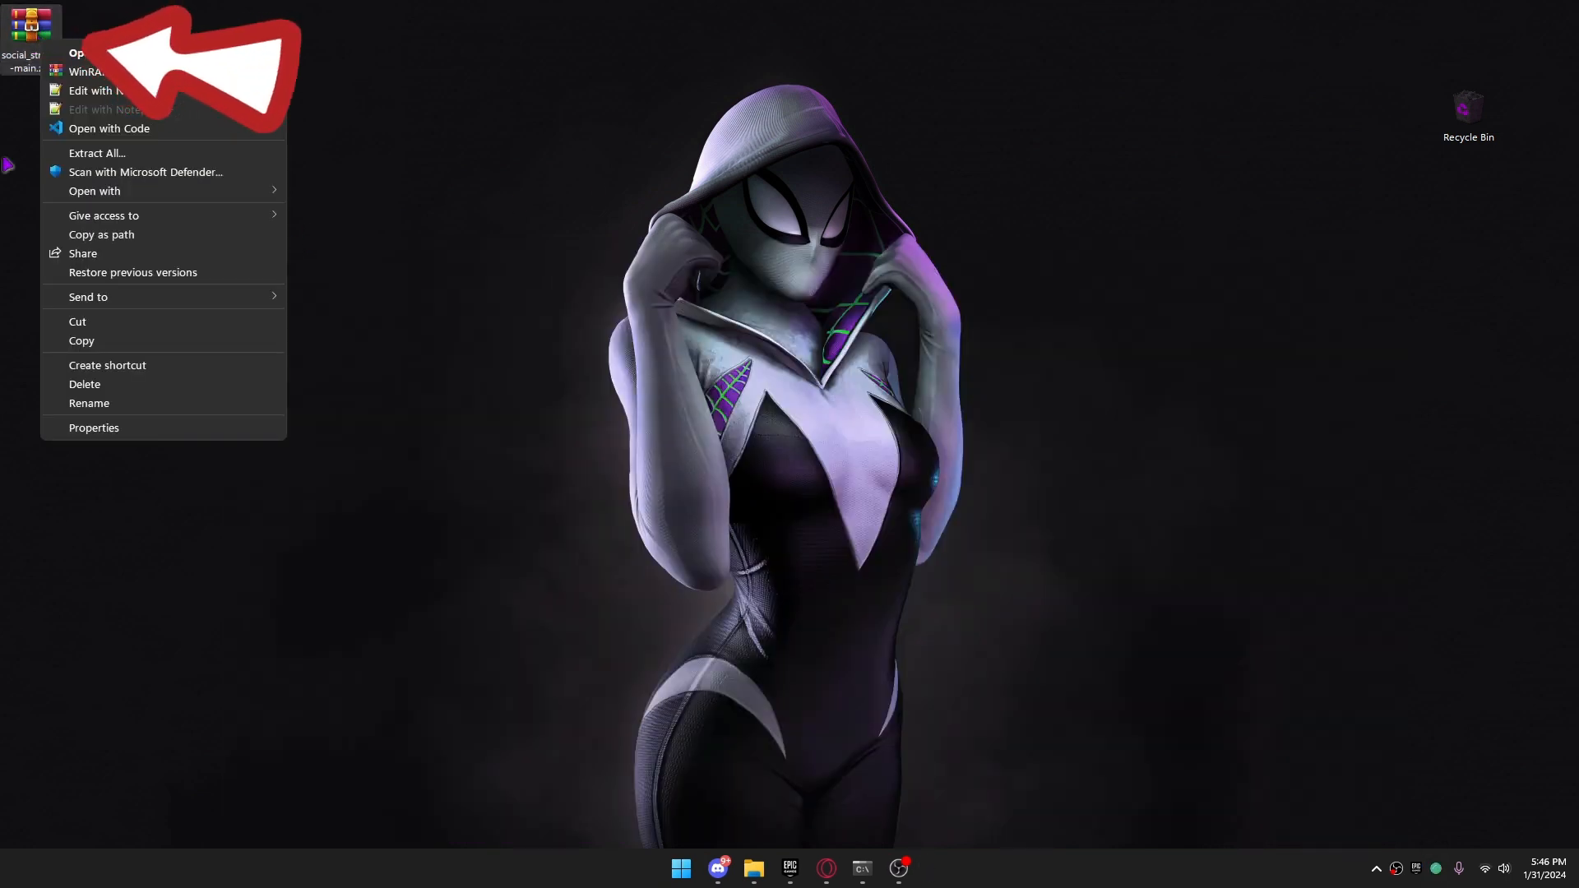
click(77, 386)
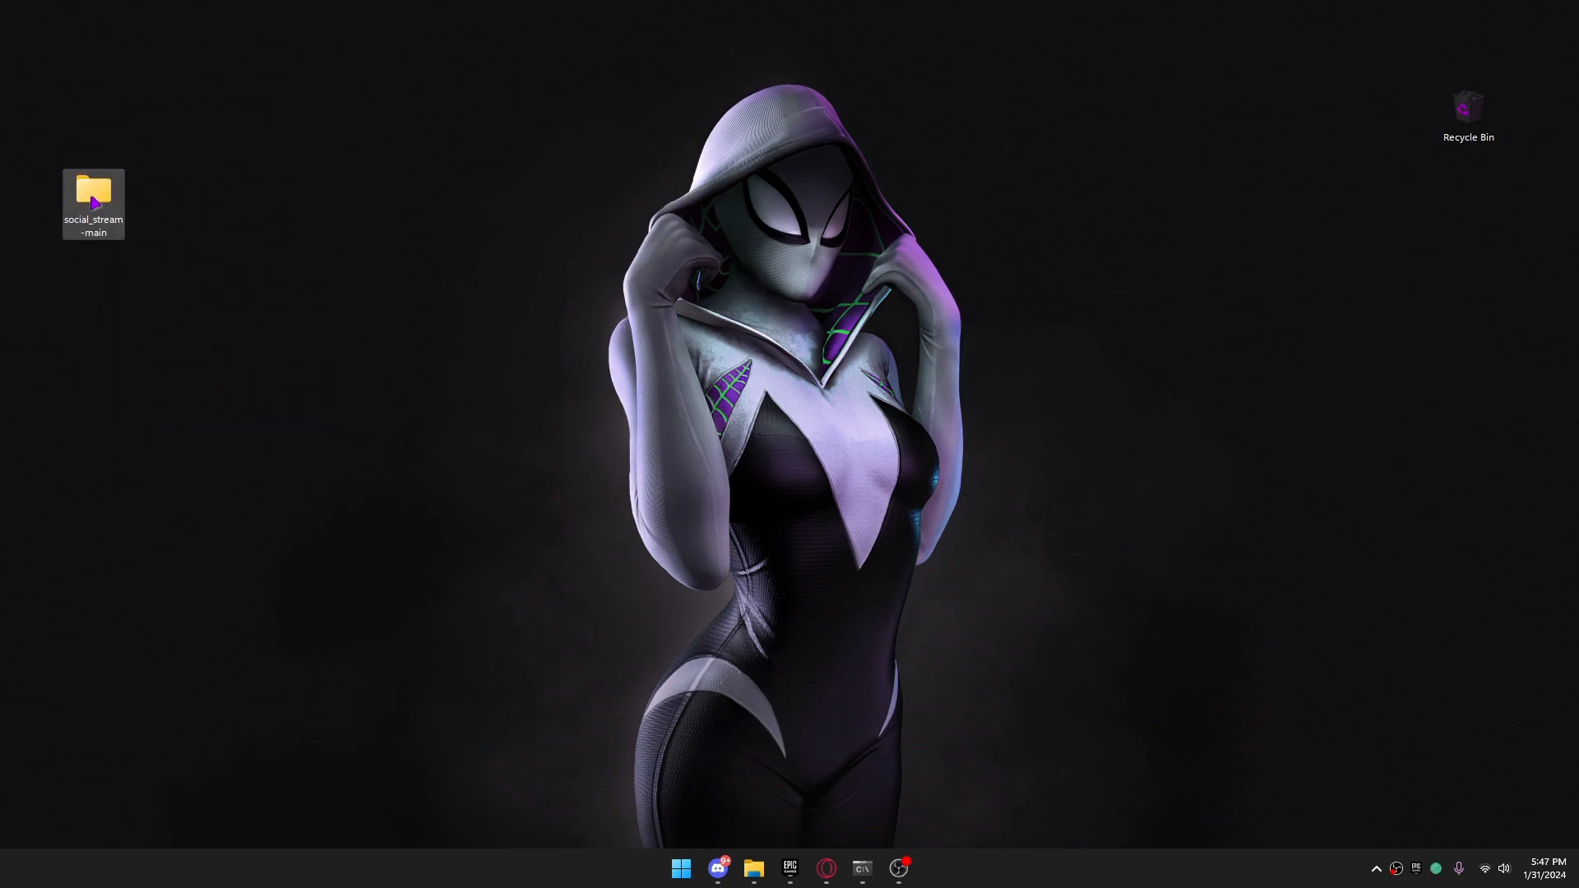
Check the contents of the extracted social_stream-main folder and move it from the desktop to the root of Local Disk (C:)
double_click(95, 202)
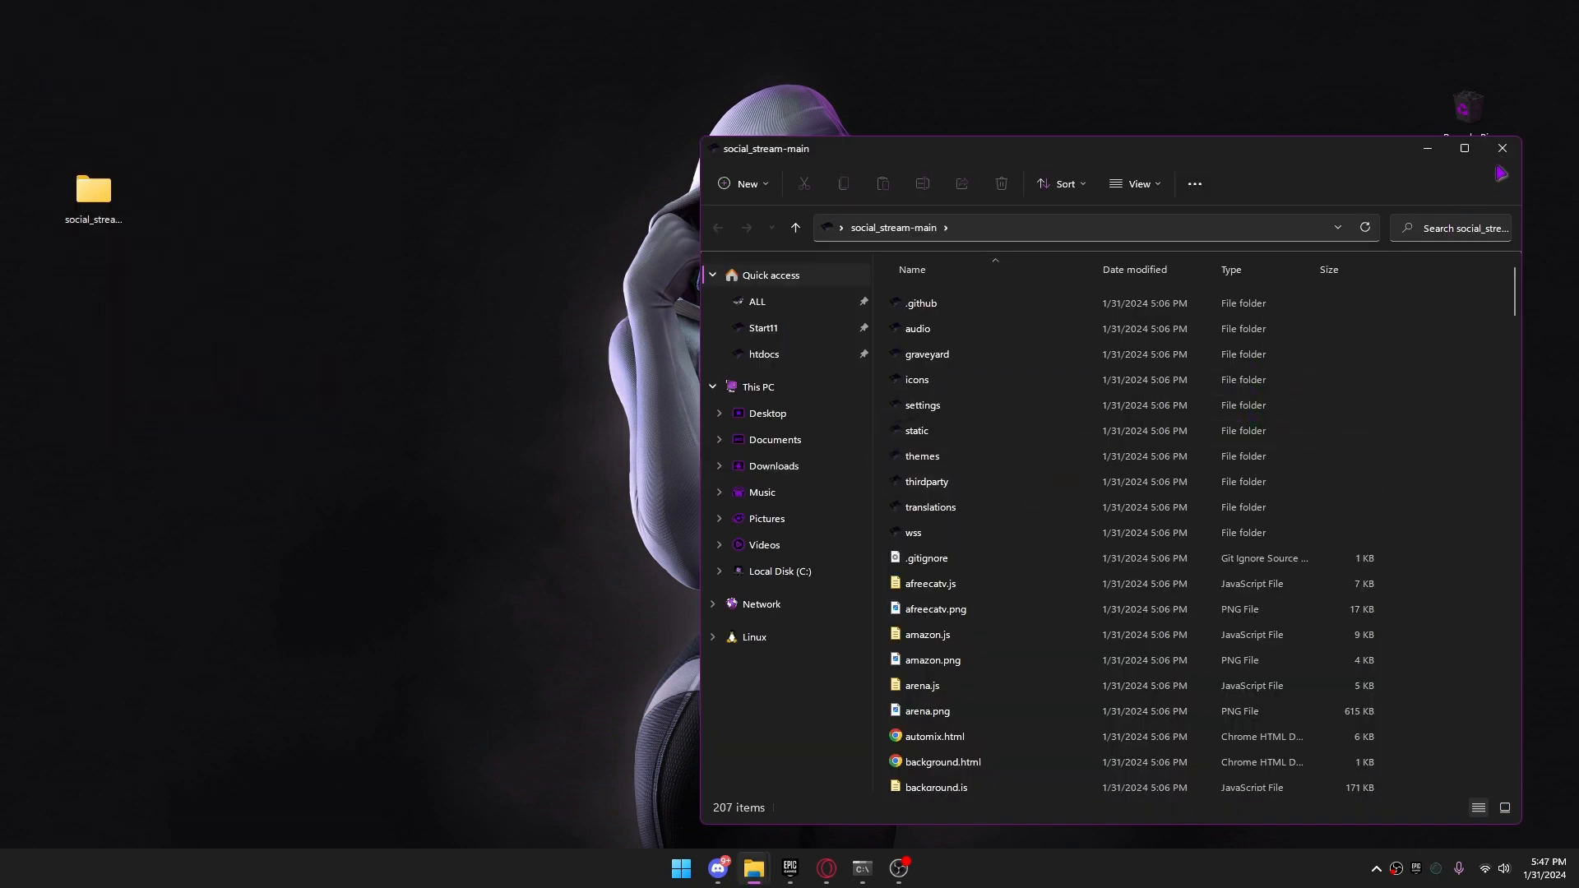
click(1501, 148)
right_click(99, 195)
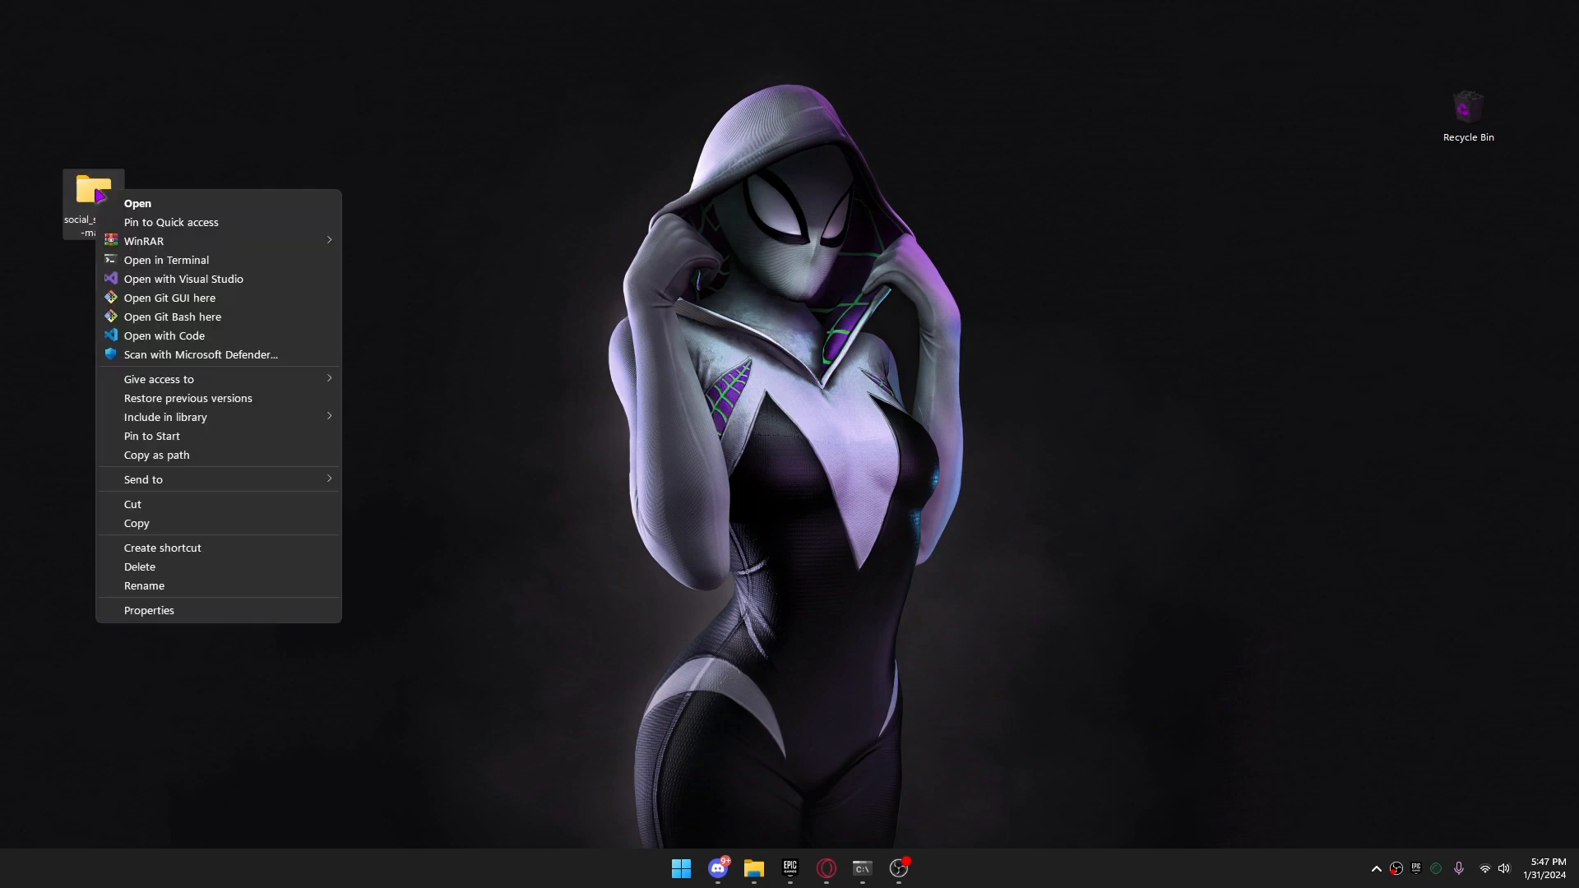
click(137, 501)
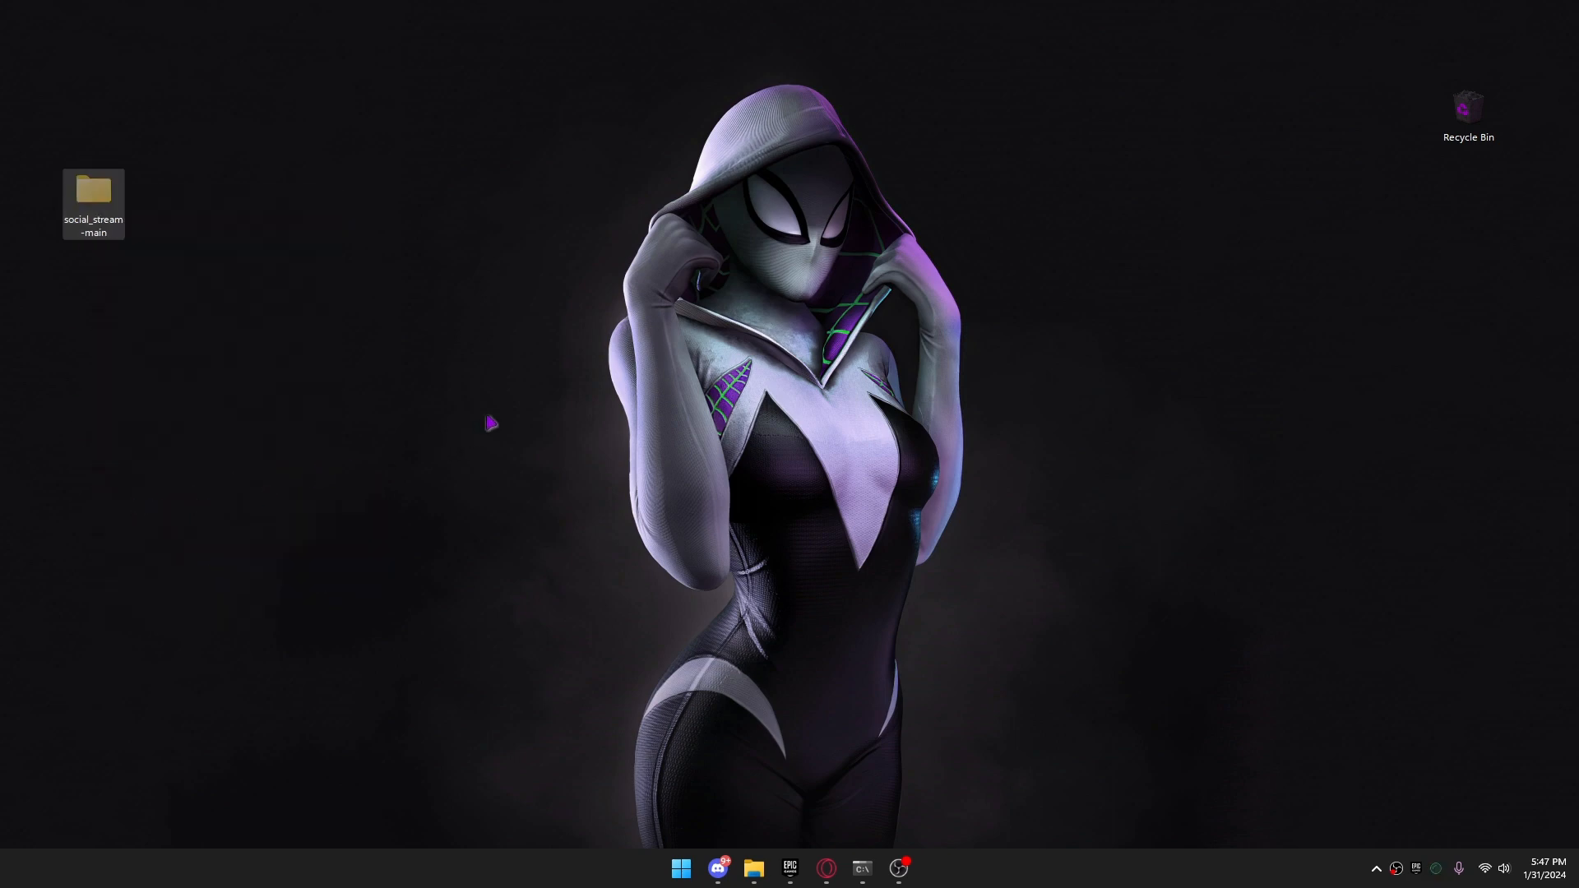
key(super)
click(586, 405)
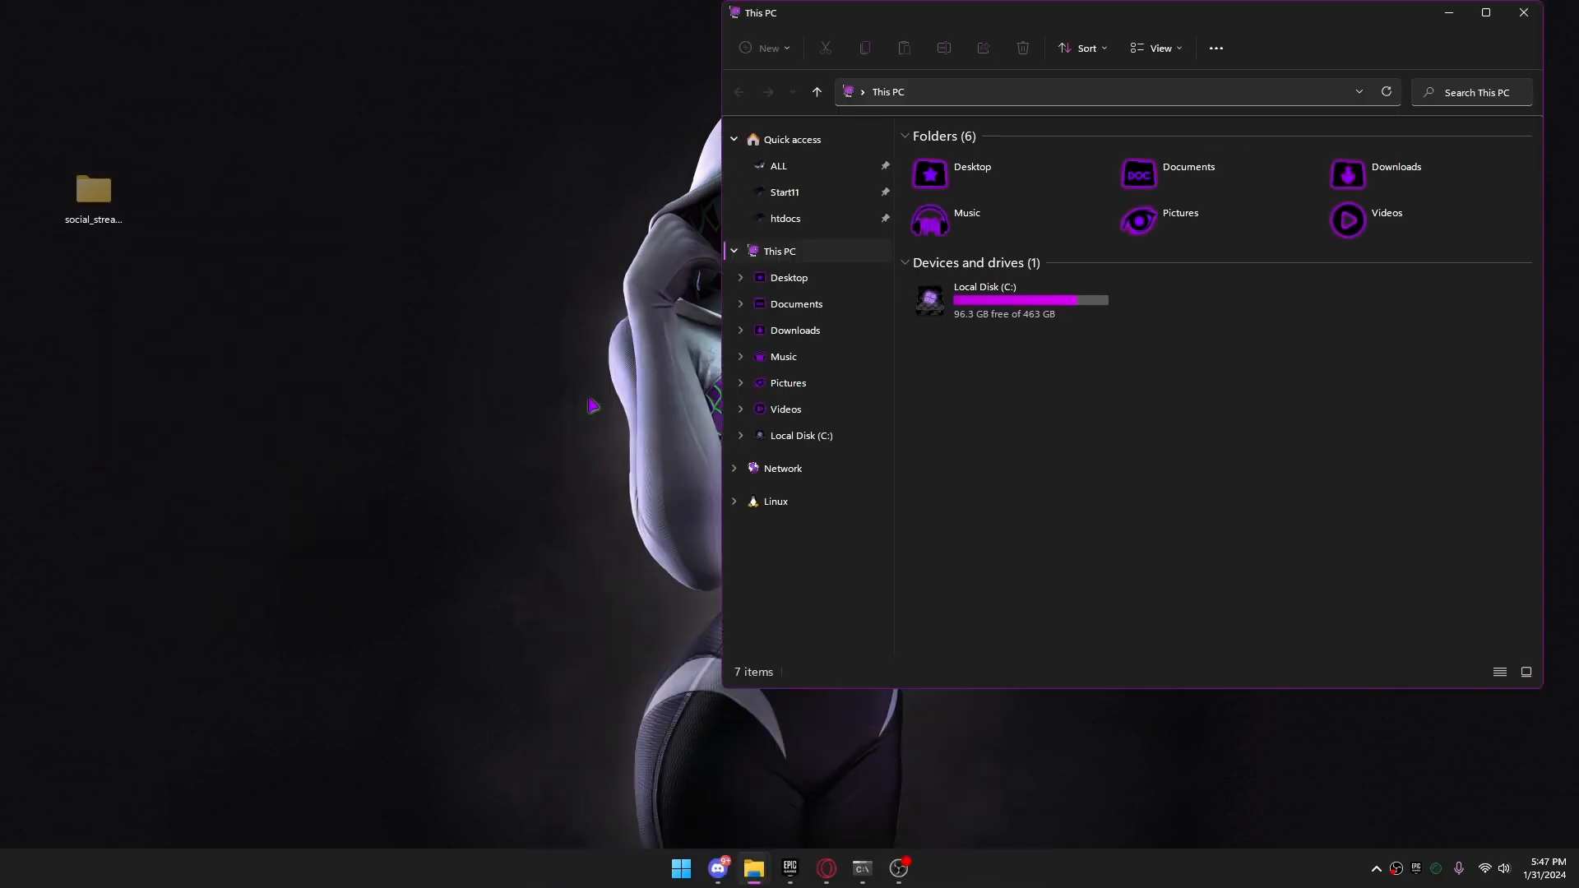
click(1020, 317)
double_click(1020, 317)
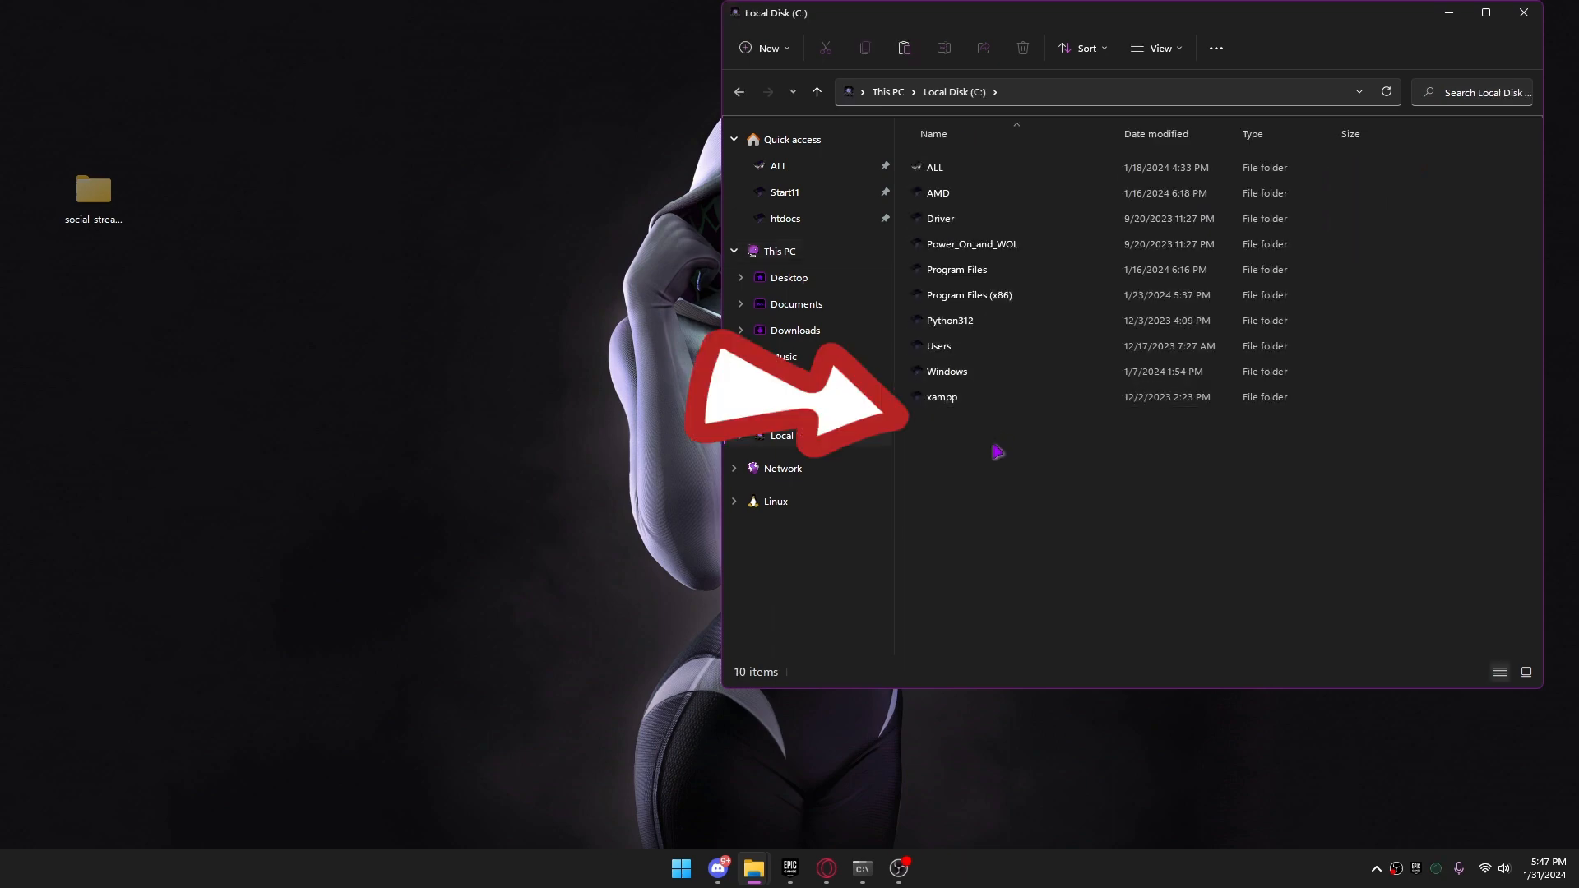
key(ctrl+v)
click(992, 473)
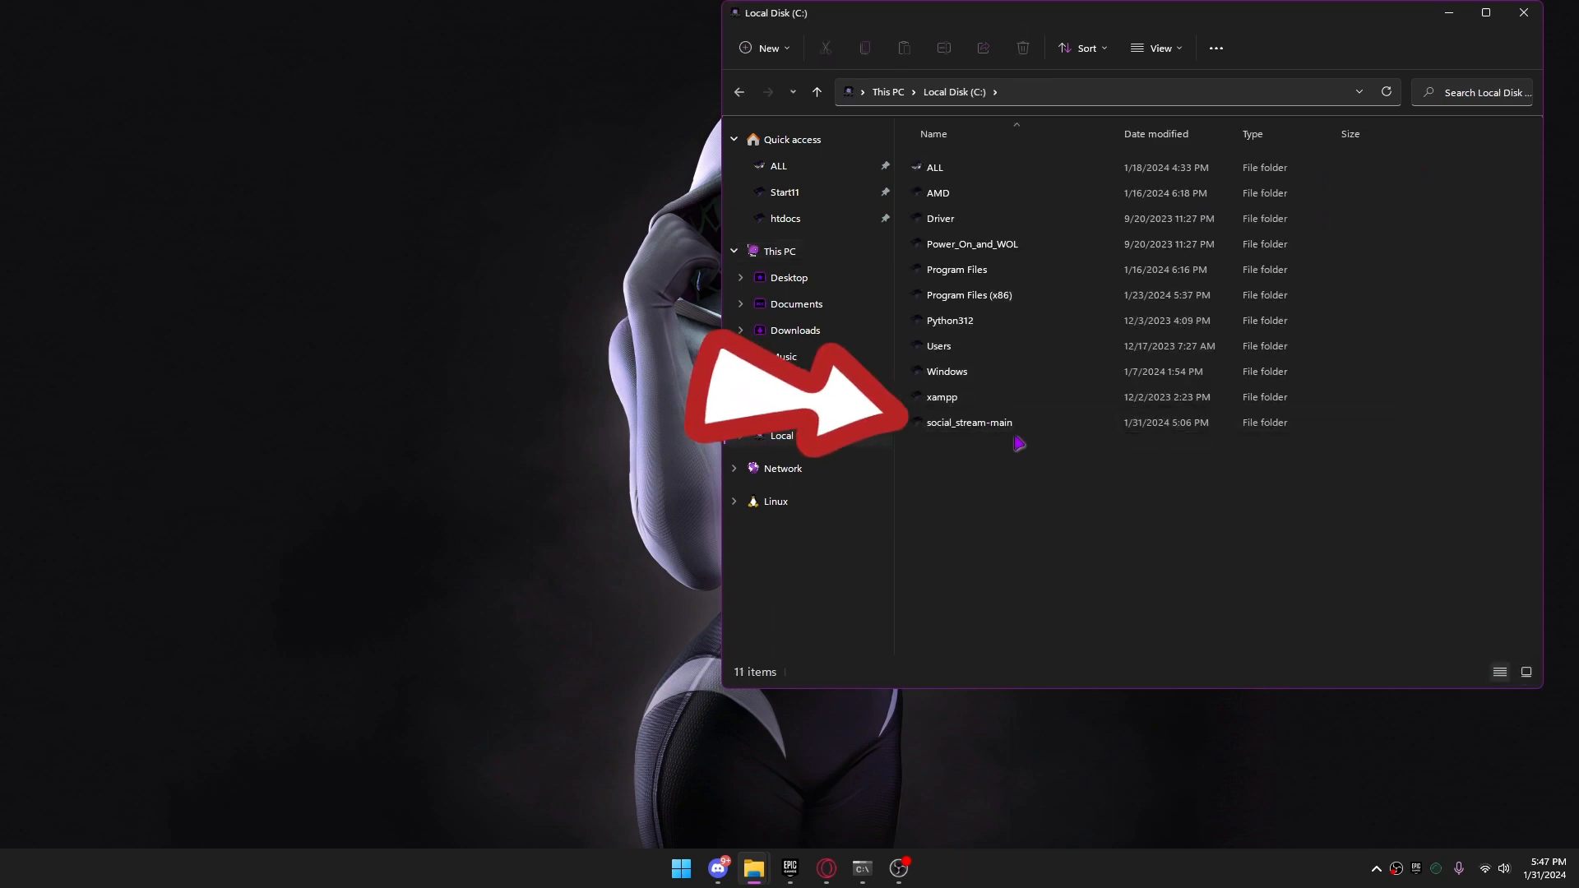
drag(1201, 29, 1093, 58)
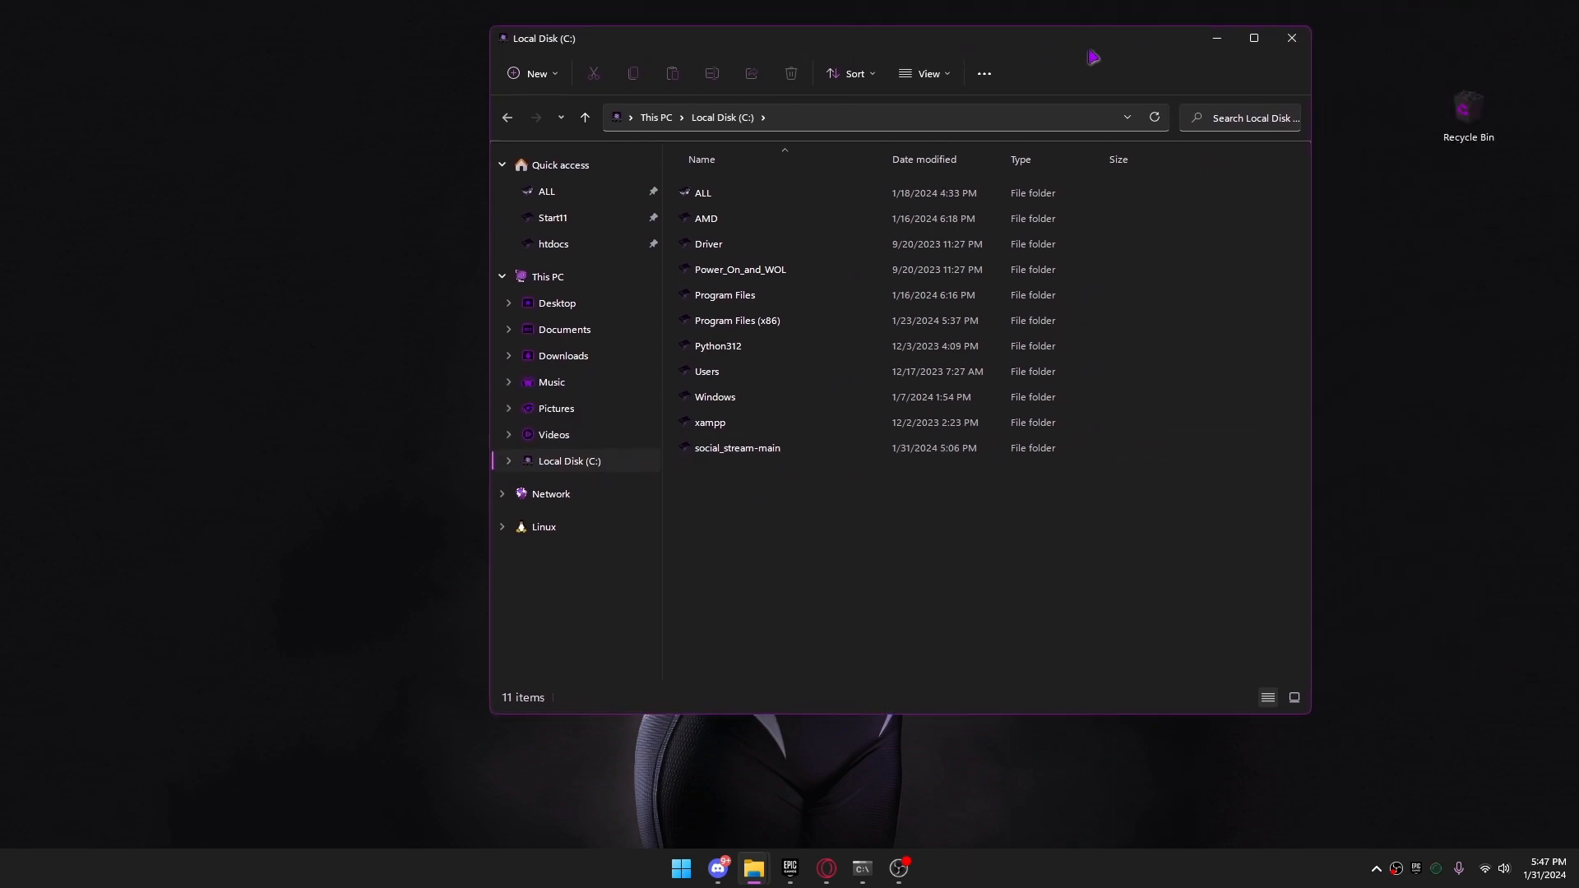
click(1219, 42)
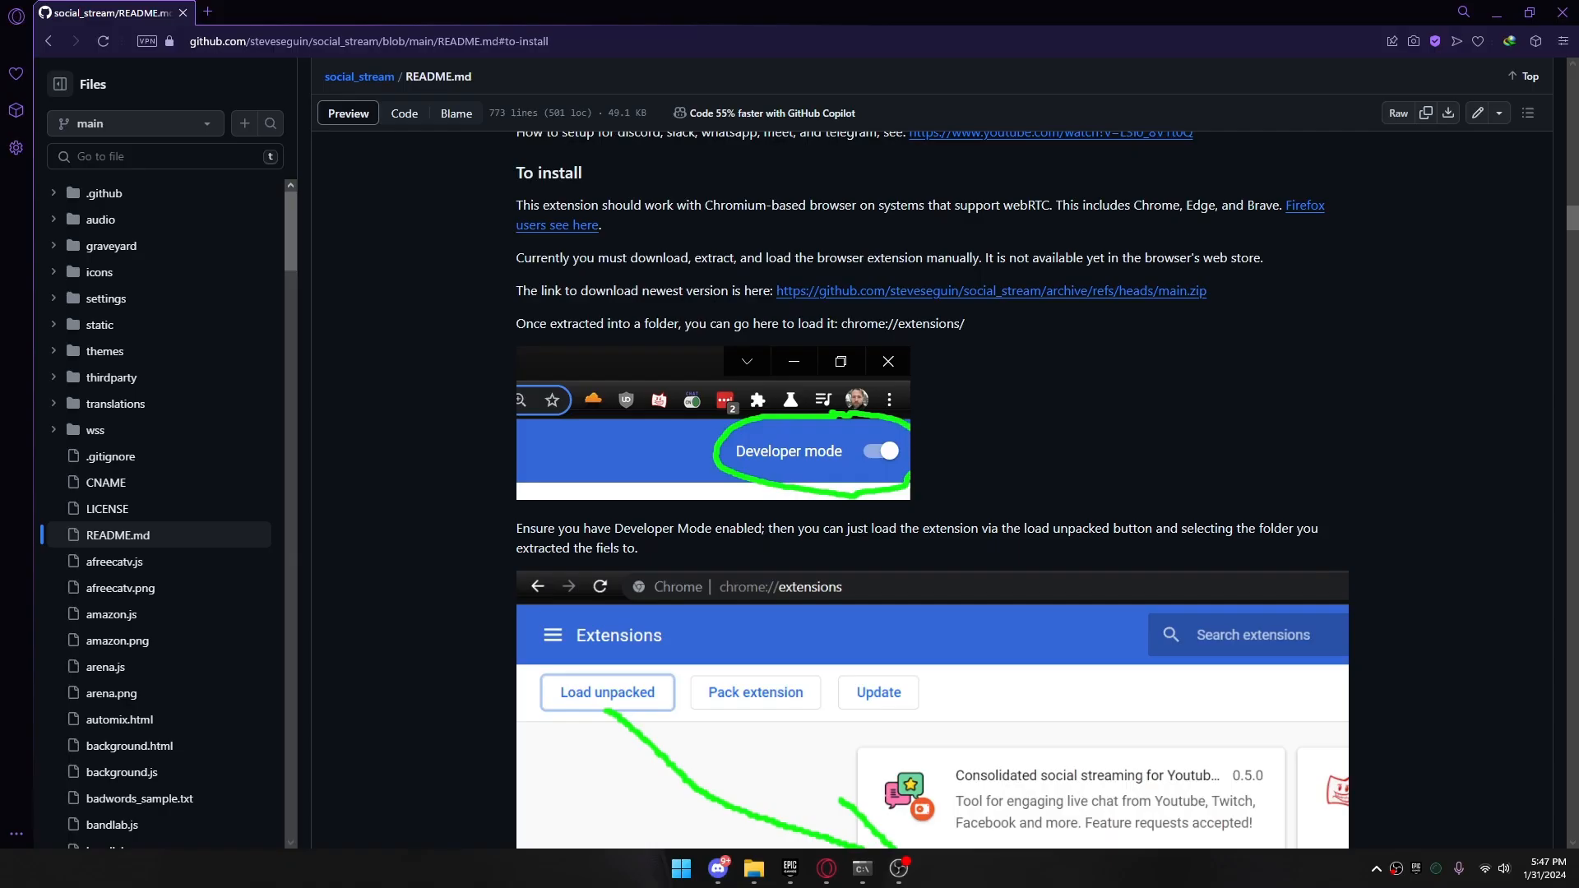
Search the web for "brave" in a new browser tab and download Brave for Windows 64-bit from its download page
click(208, 12)
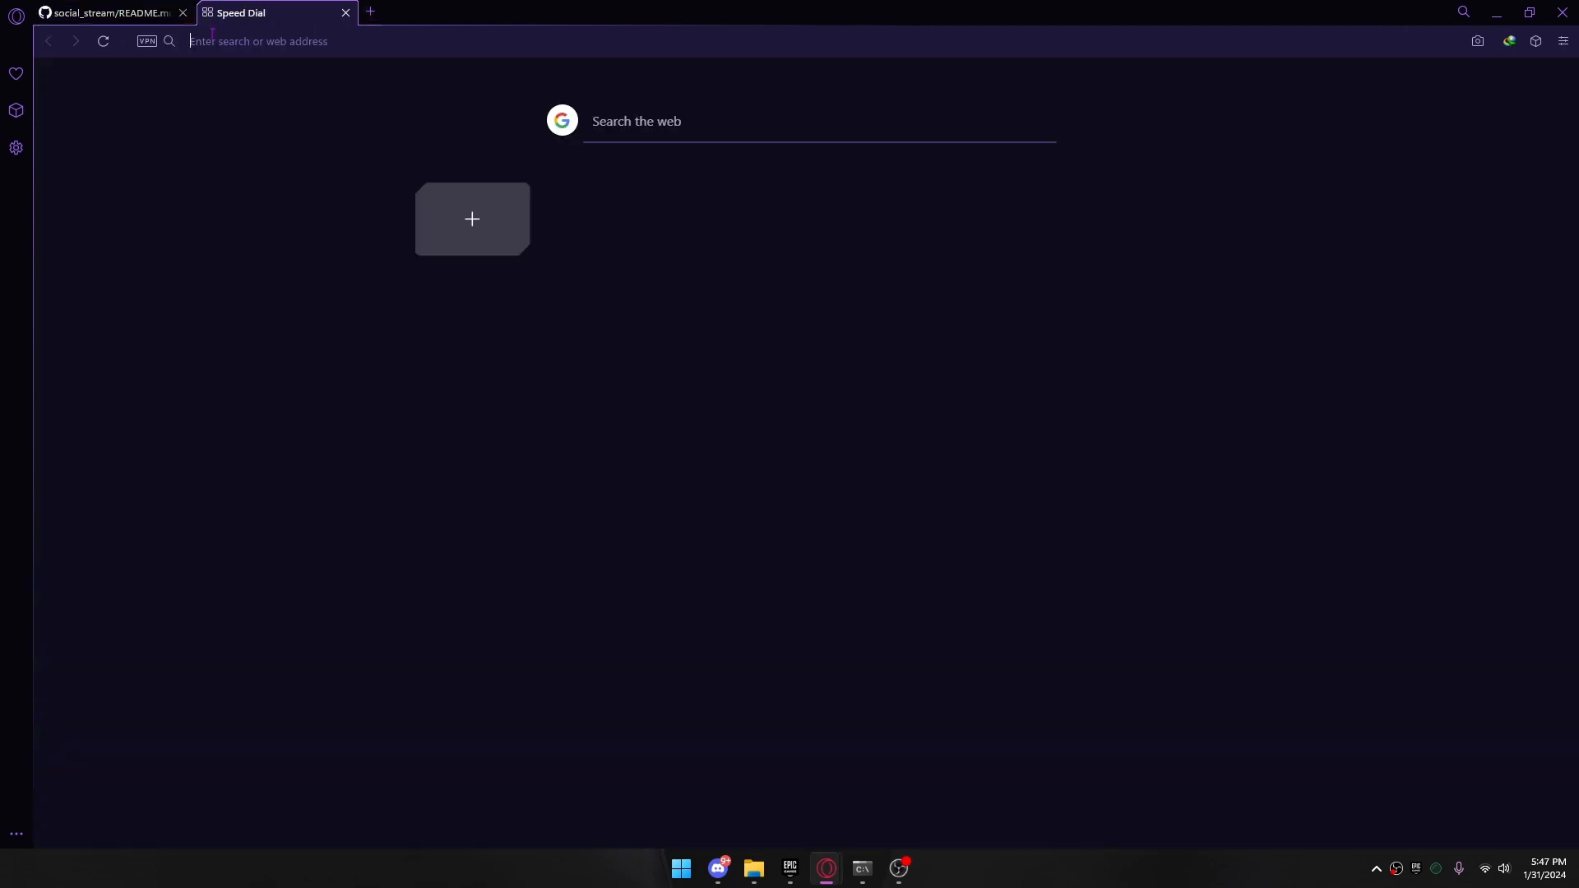
text(brave)
key(Return)
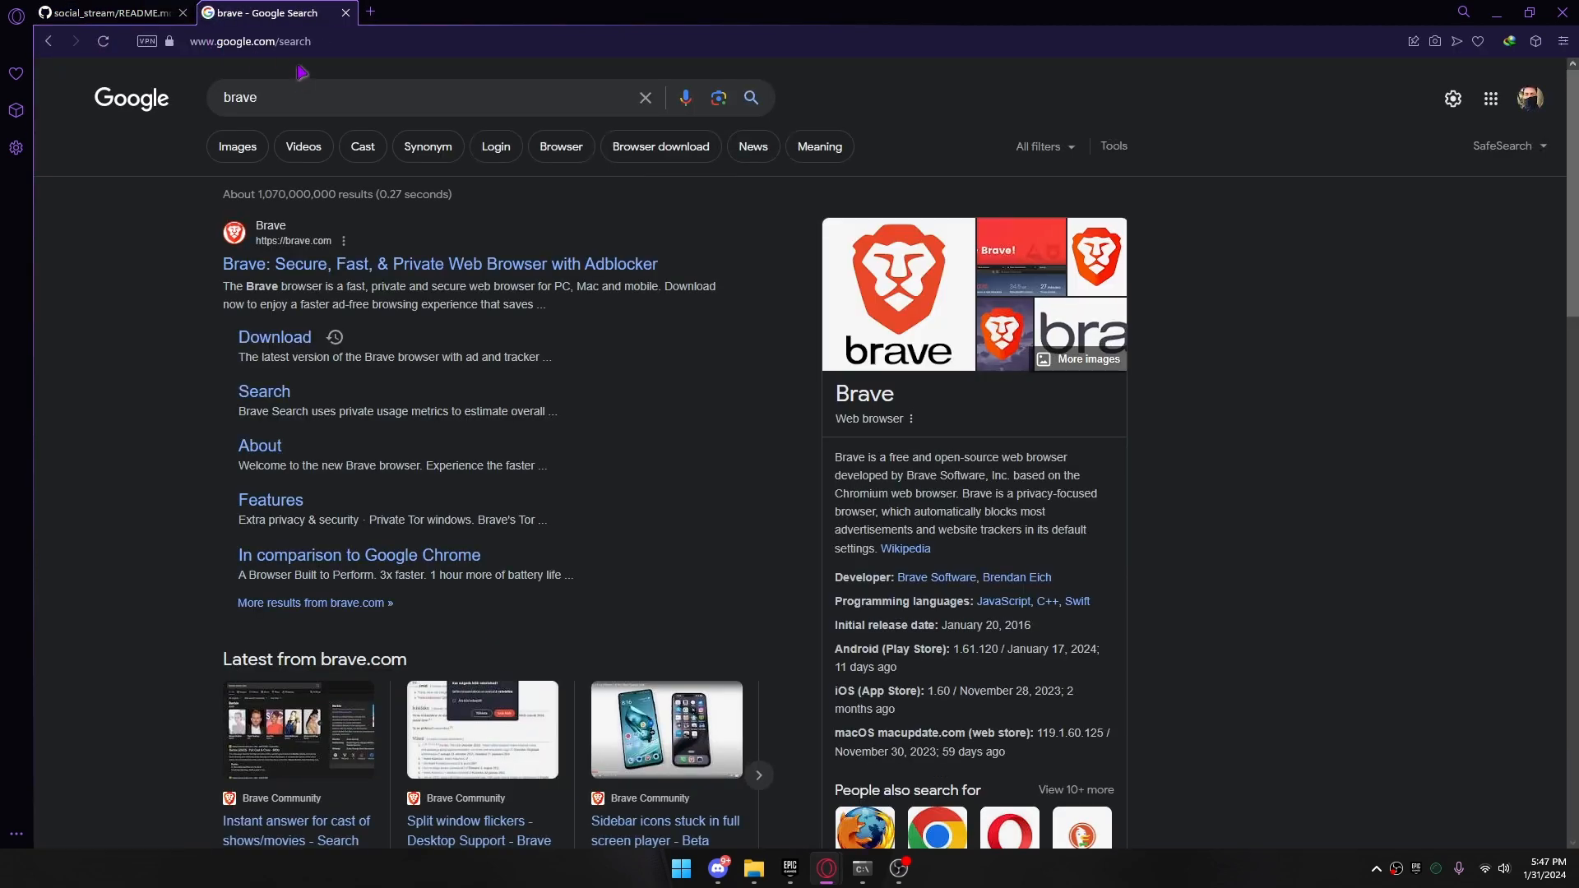
click(300, 339)
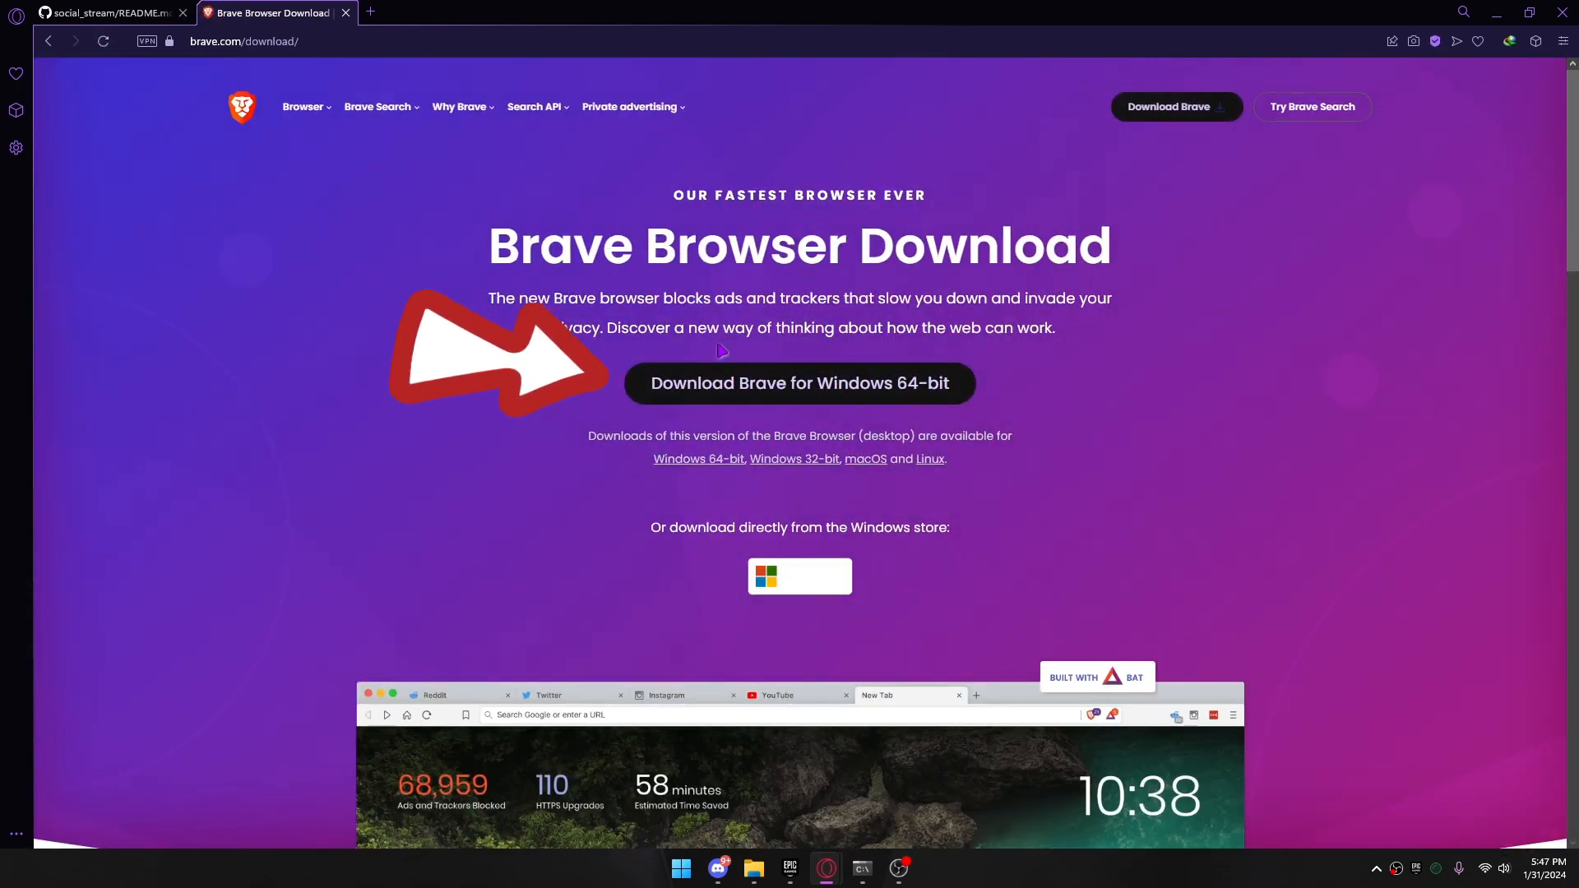
click(814, 383)
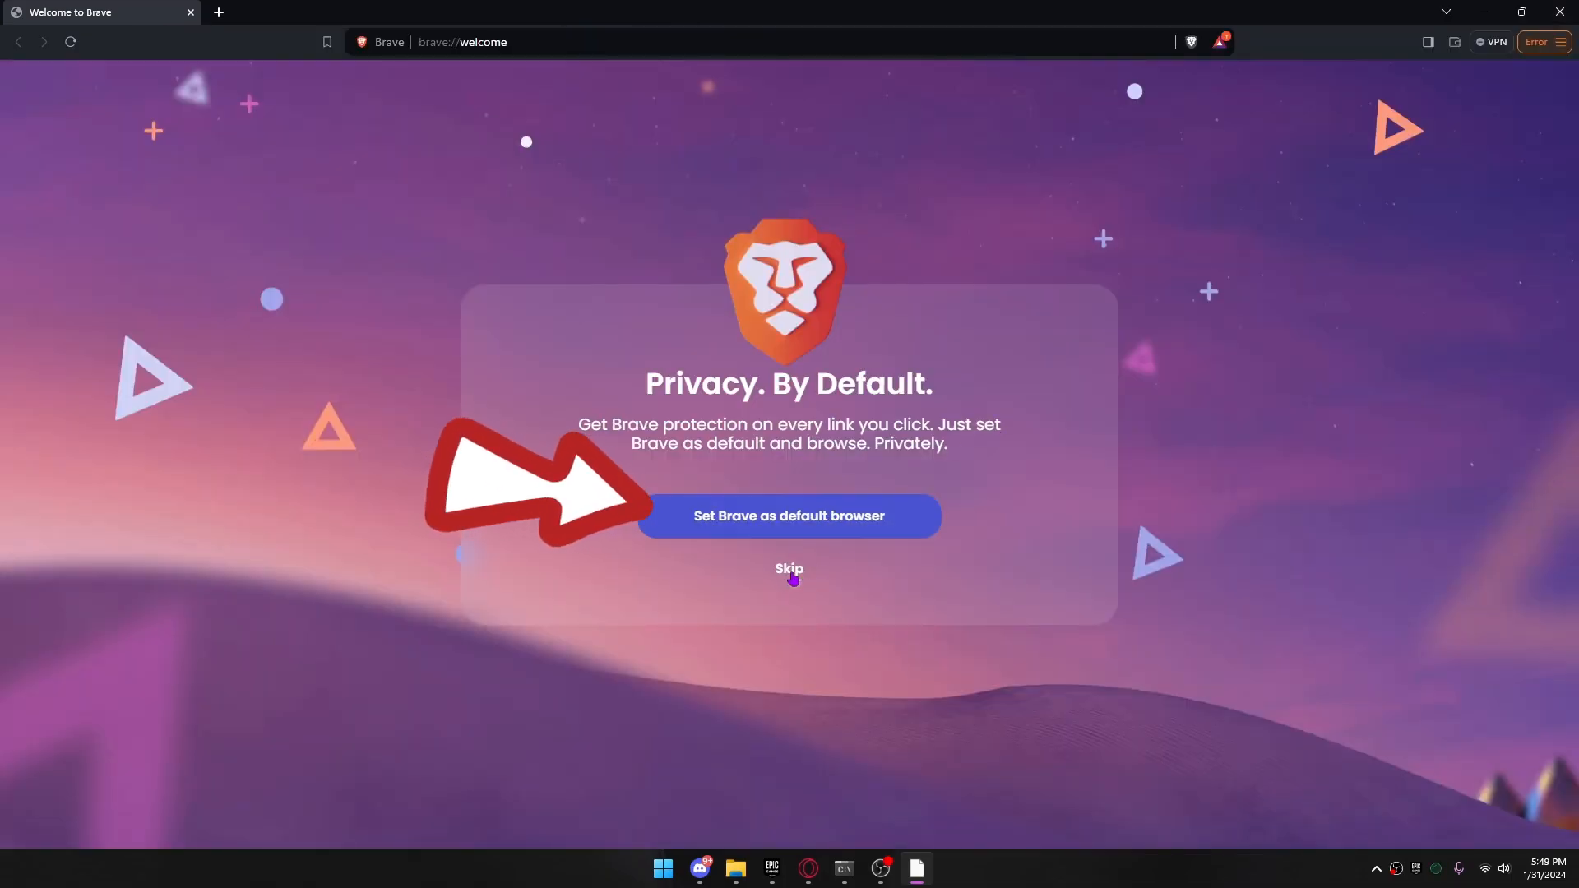
Finish Brave's welcome setup, skipping the default browser and settings import, with diagnostic reports and product insights turned off
click(791, 572)
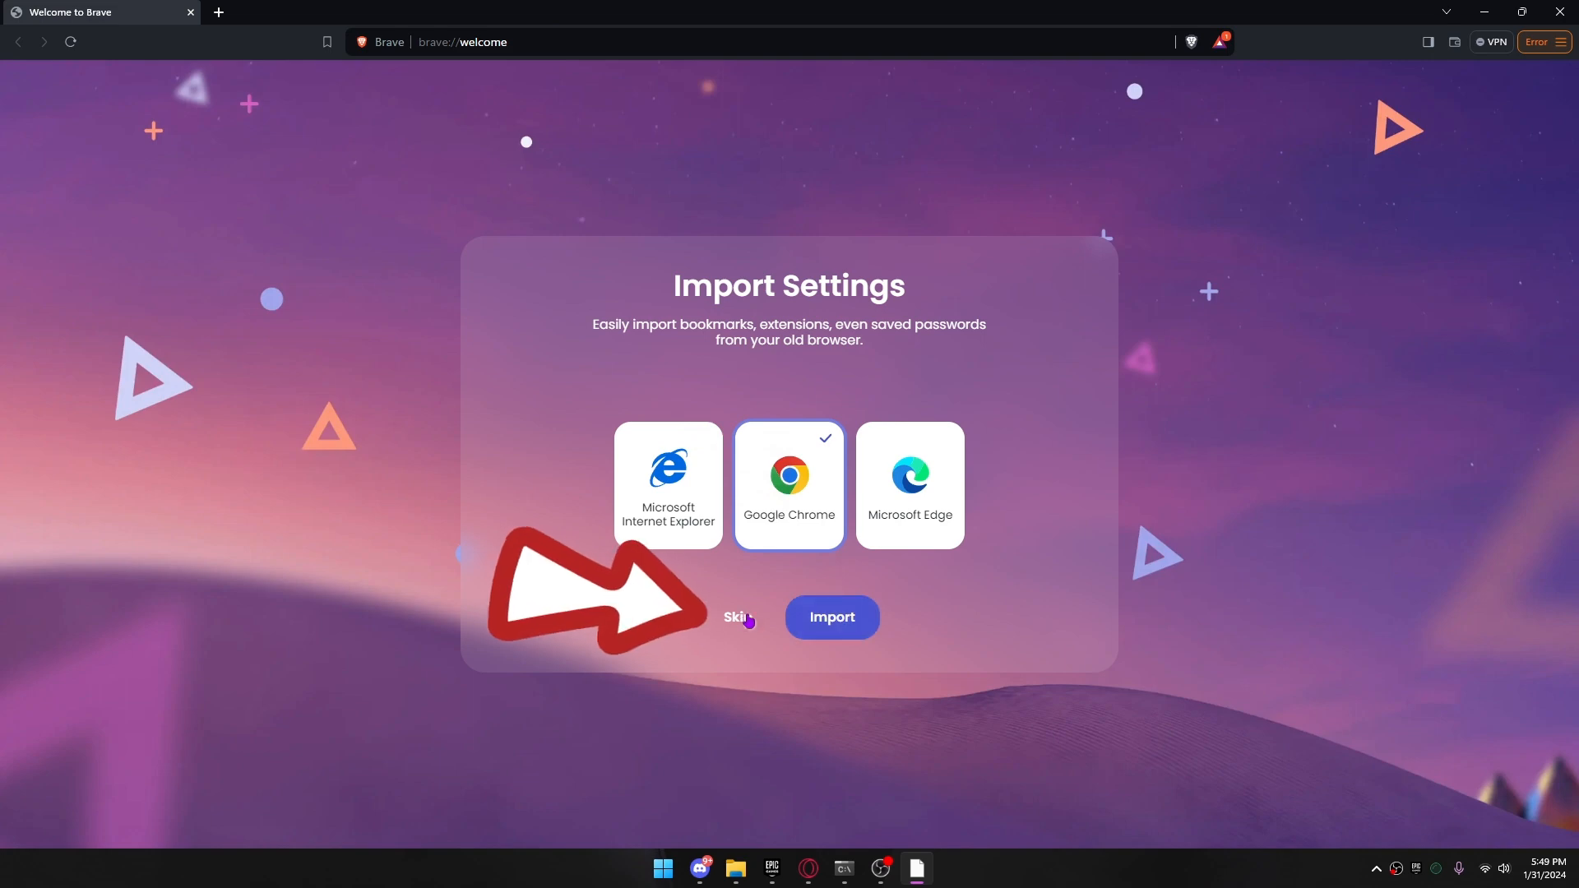
click(745, 619)
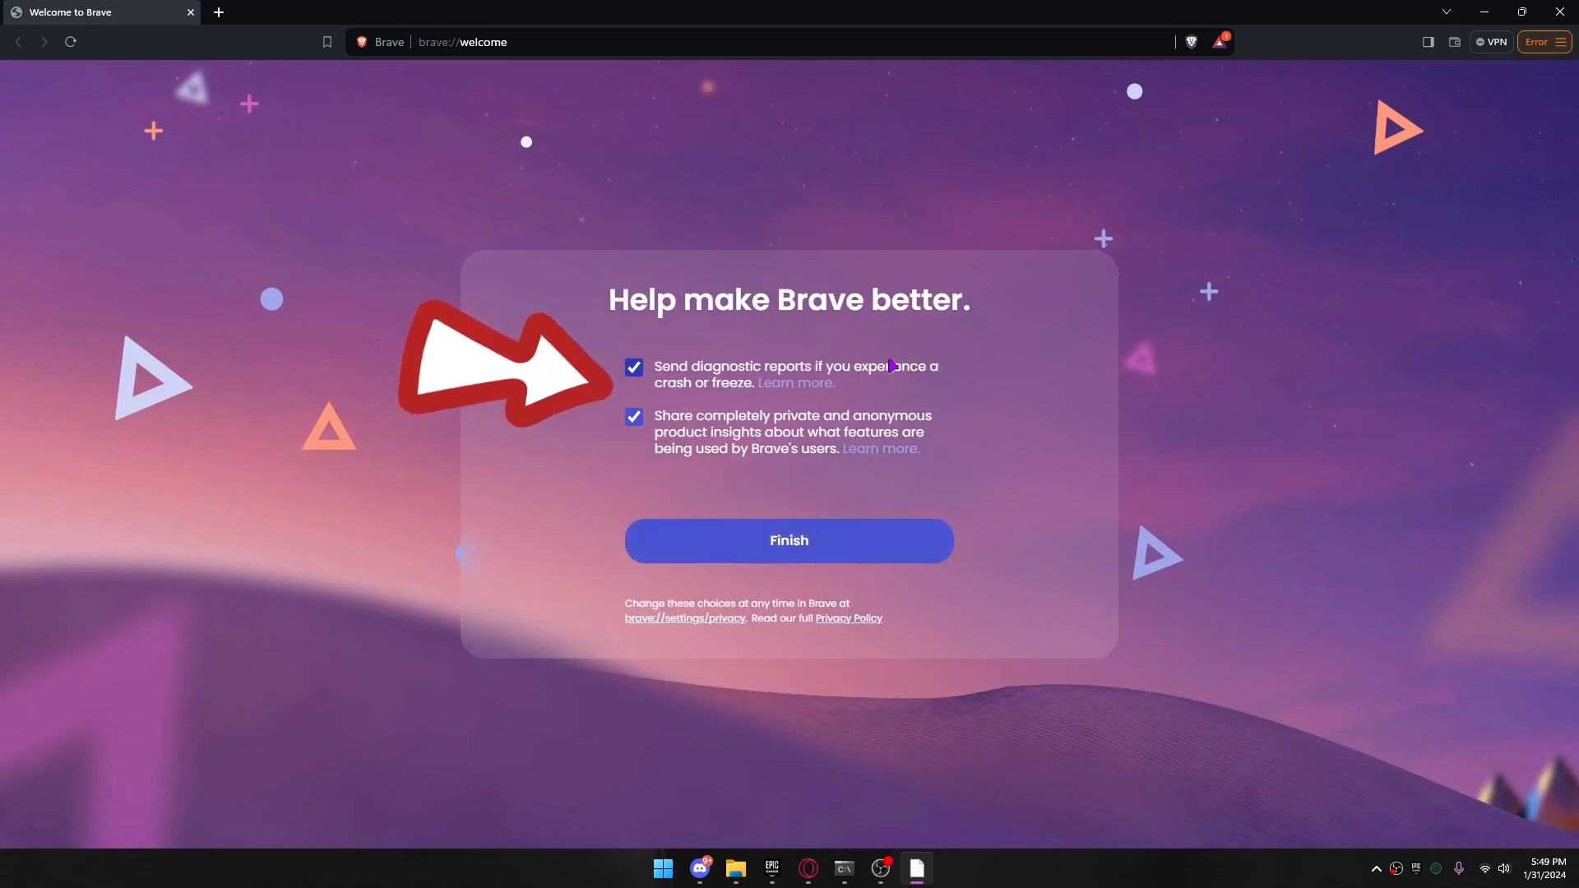
click(636, 369)
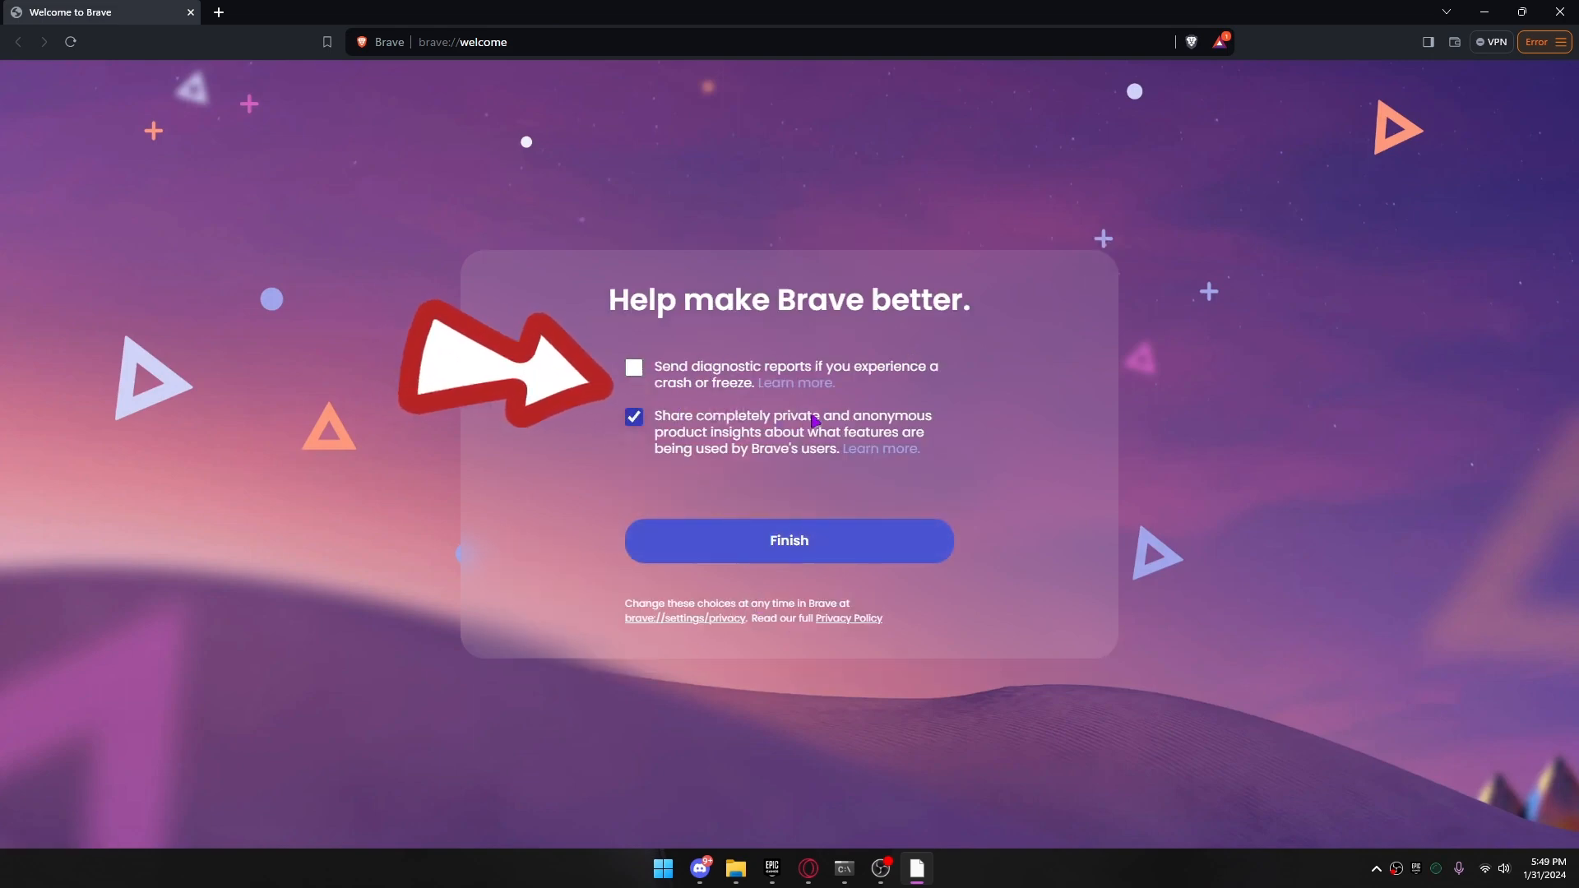
click(633, 417)
click(843, 555)
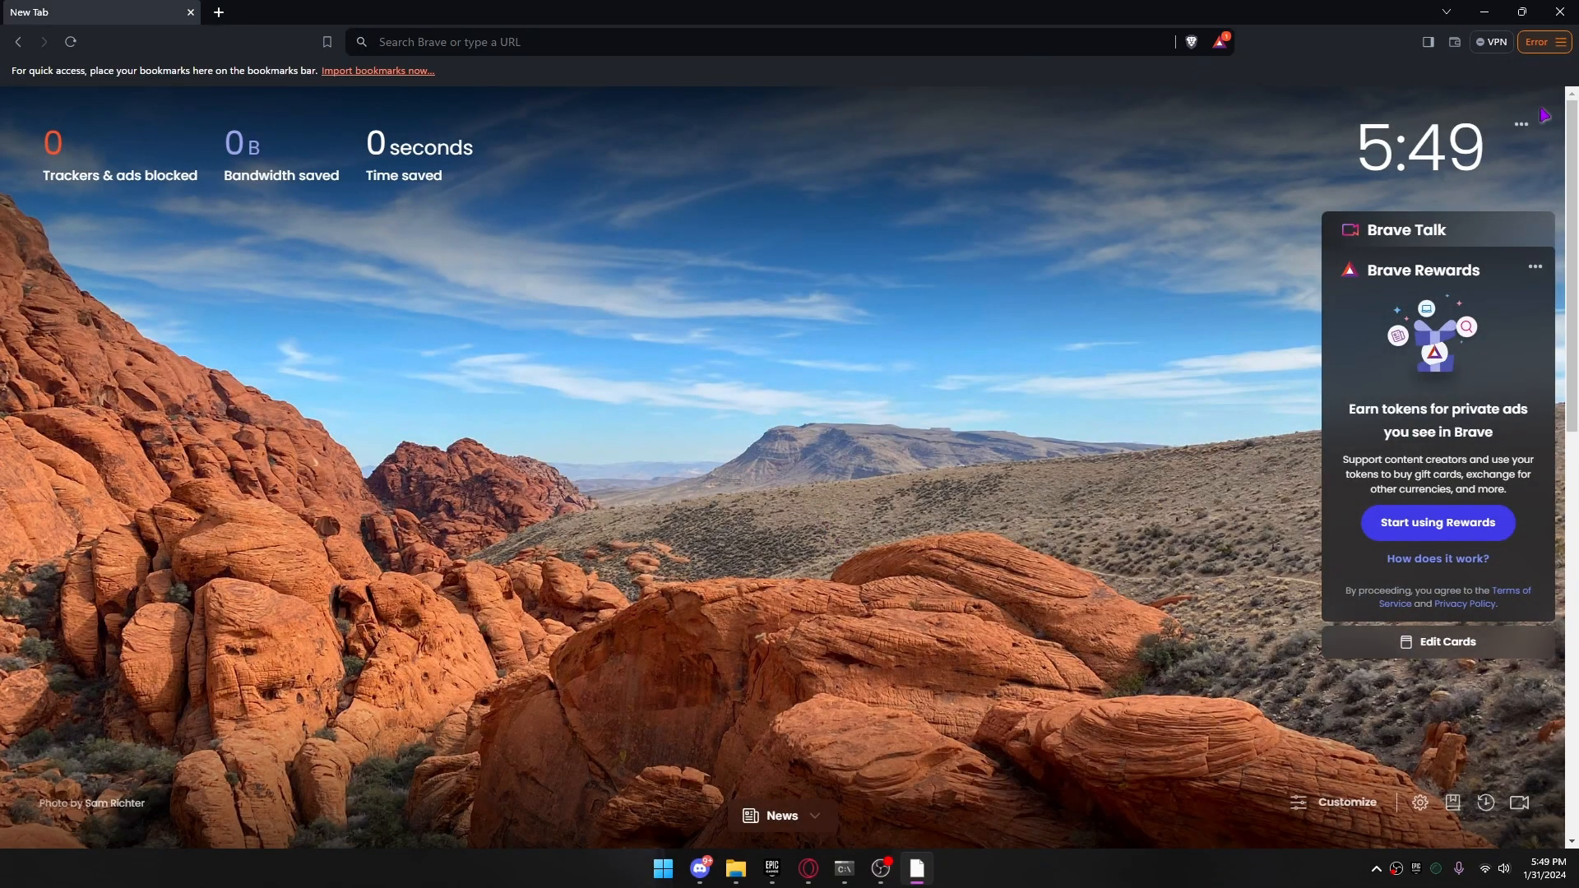
Open Brave's extensions page and enable Developer mode
click(1560, 42)
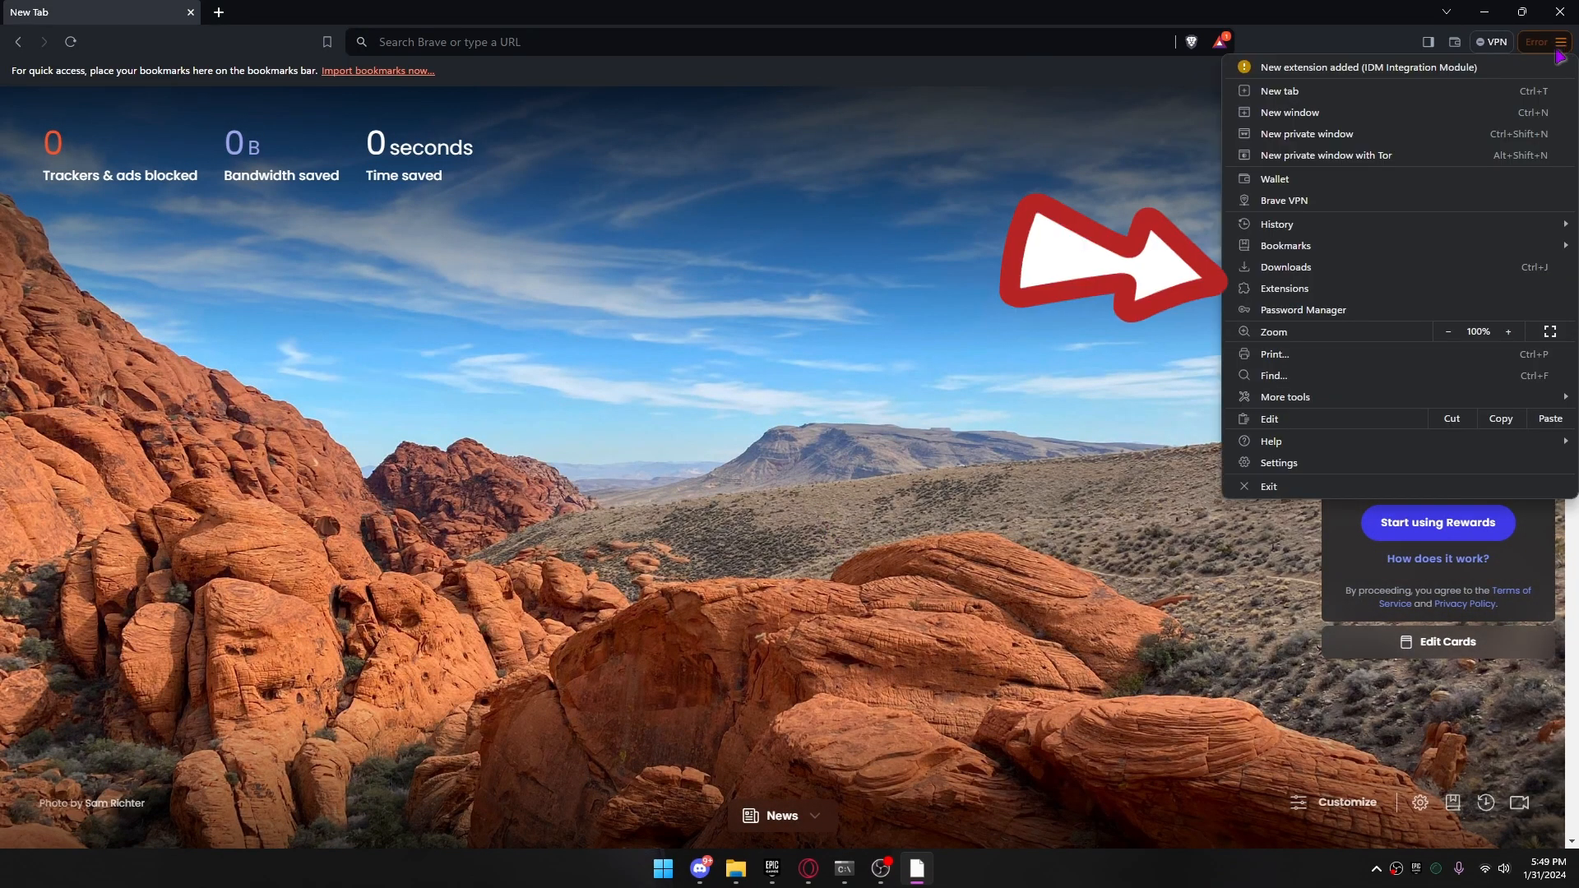
click(1355, 294)
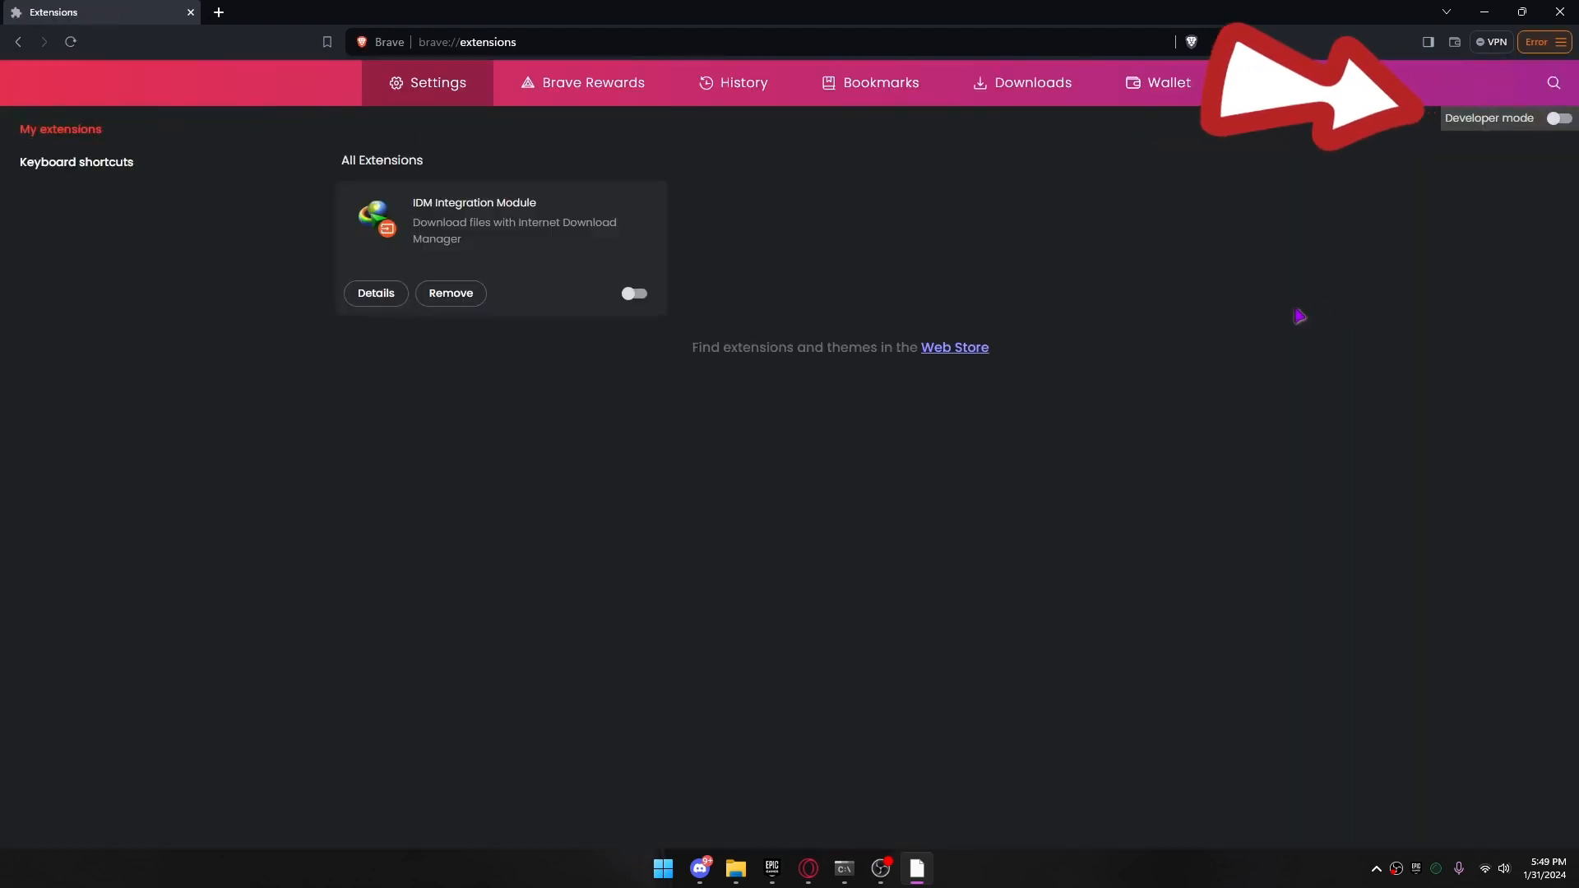
click(1560, 119)
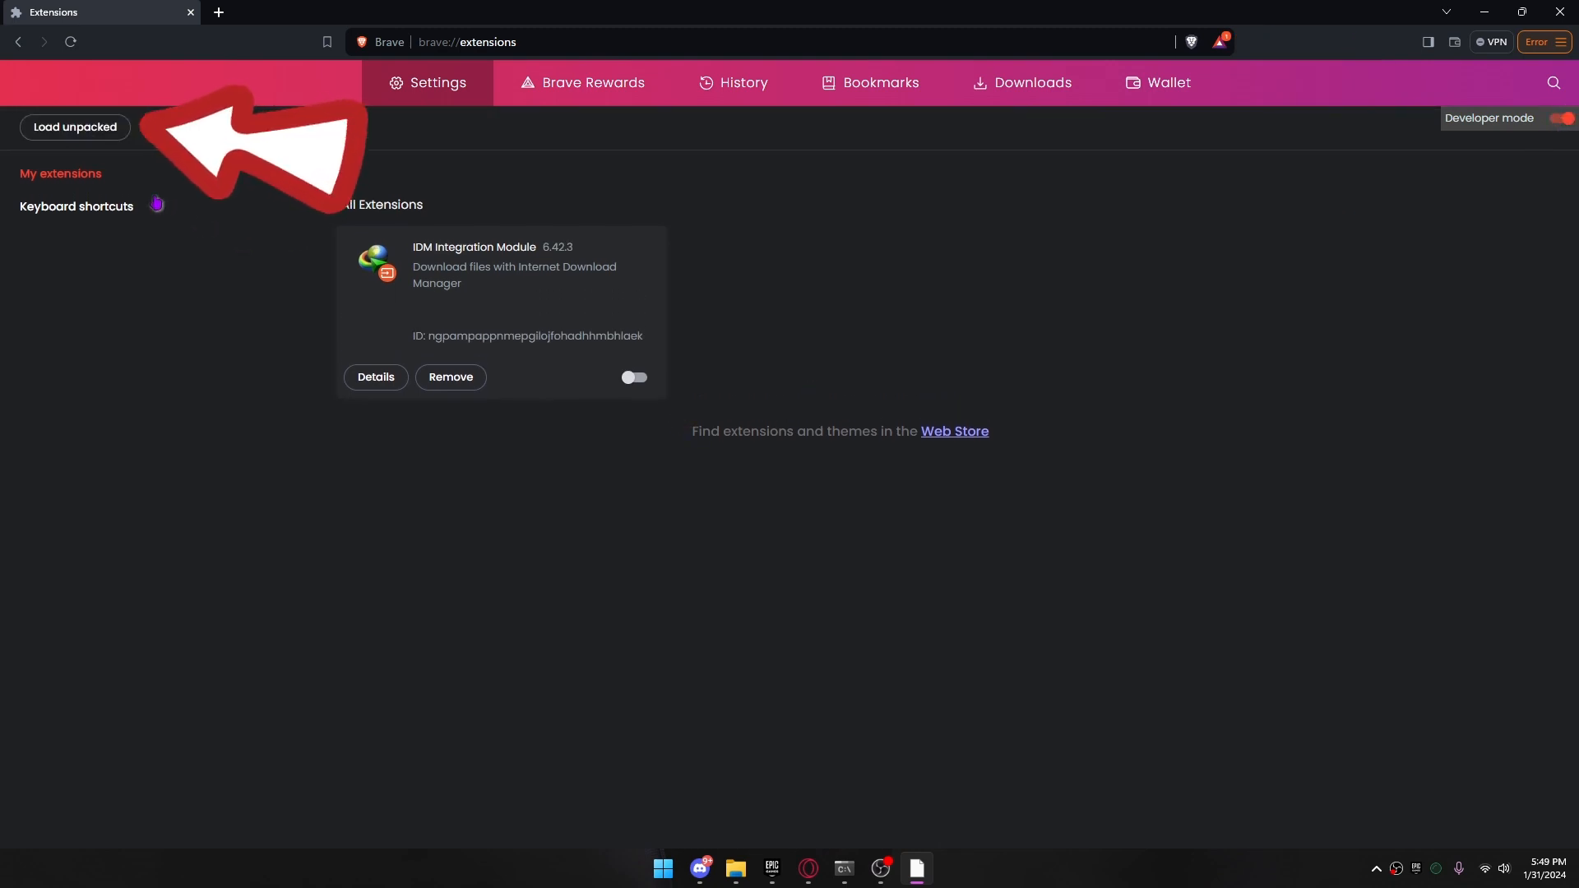
Load the social_stream-main folder from Local Disk (C:) as an unpacked extension
click(98, 137)
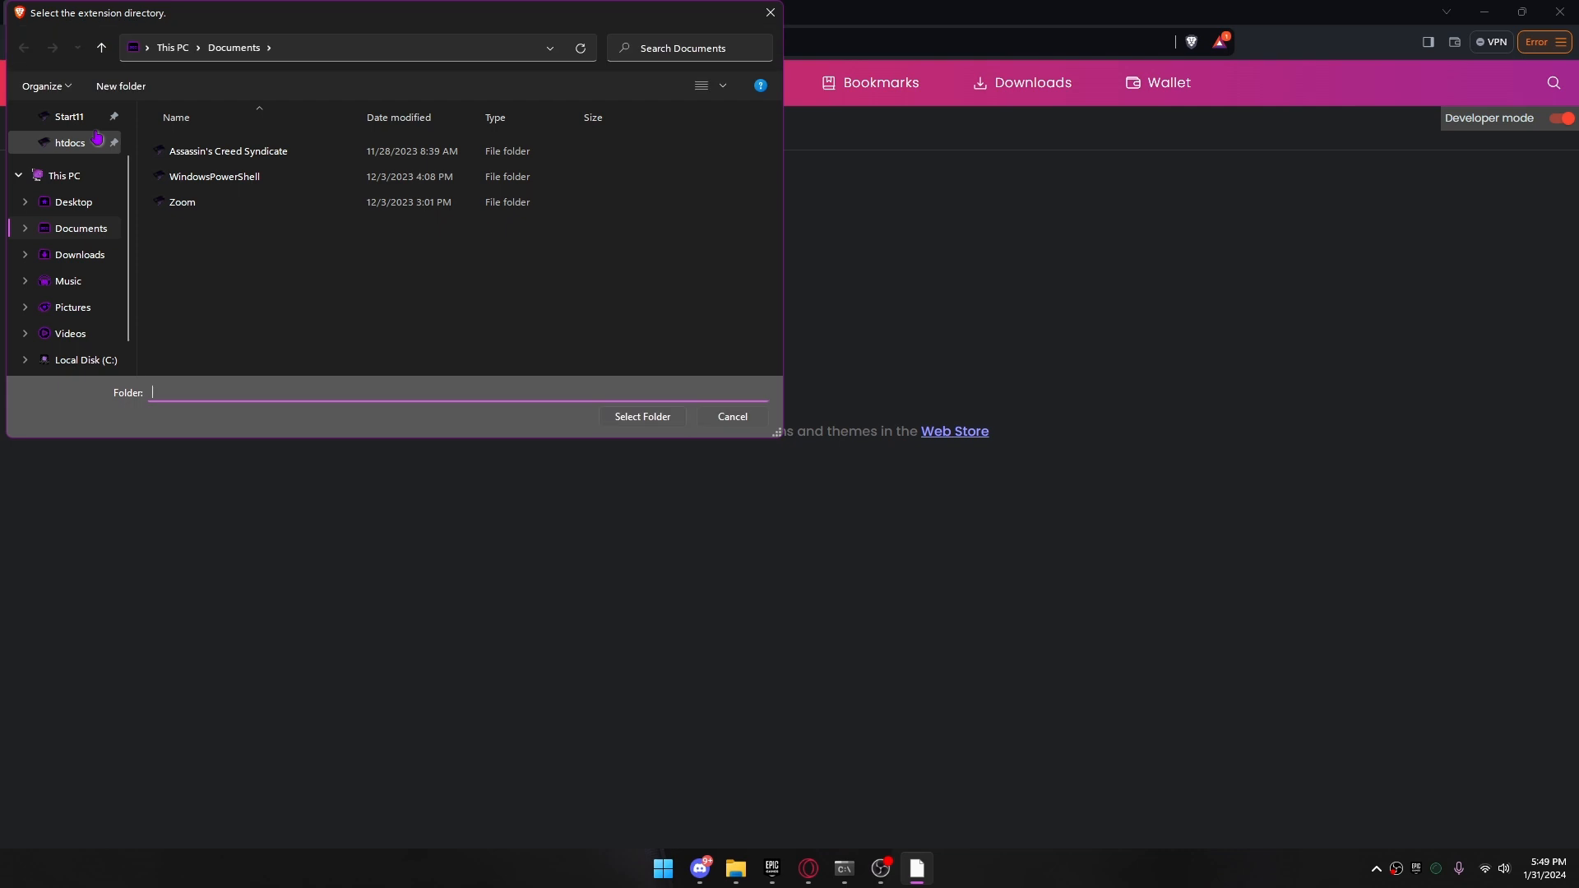
scroll(97, 242, up, 1)
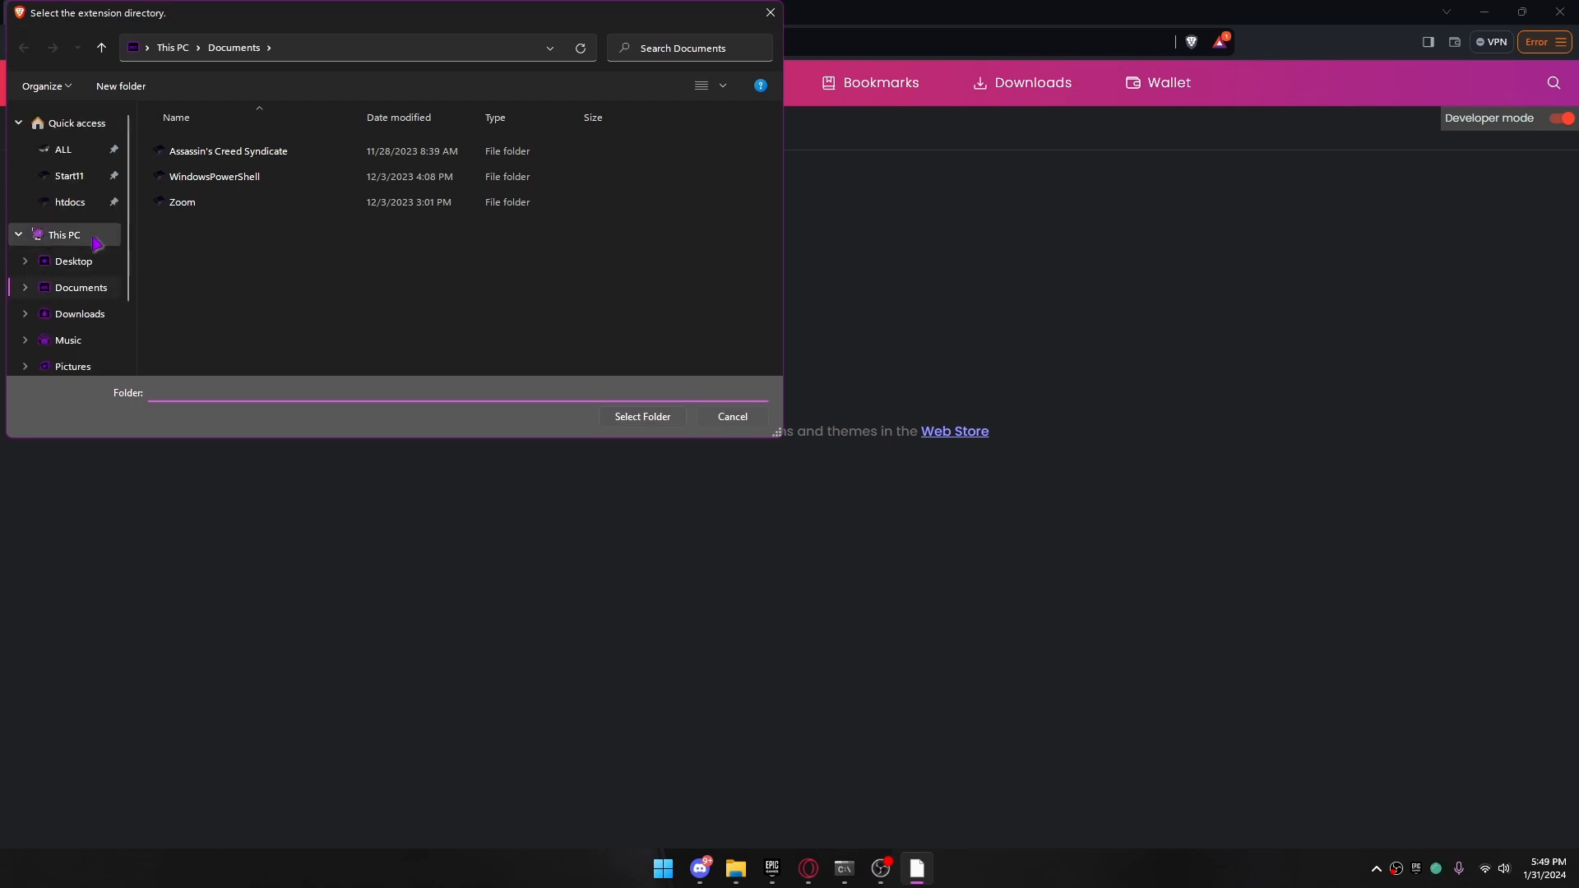
click(72, 235)
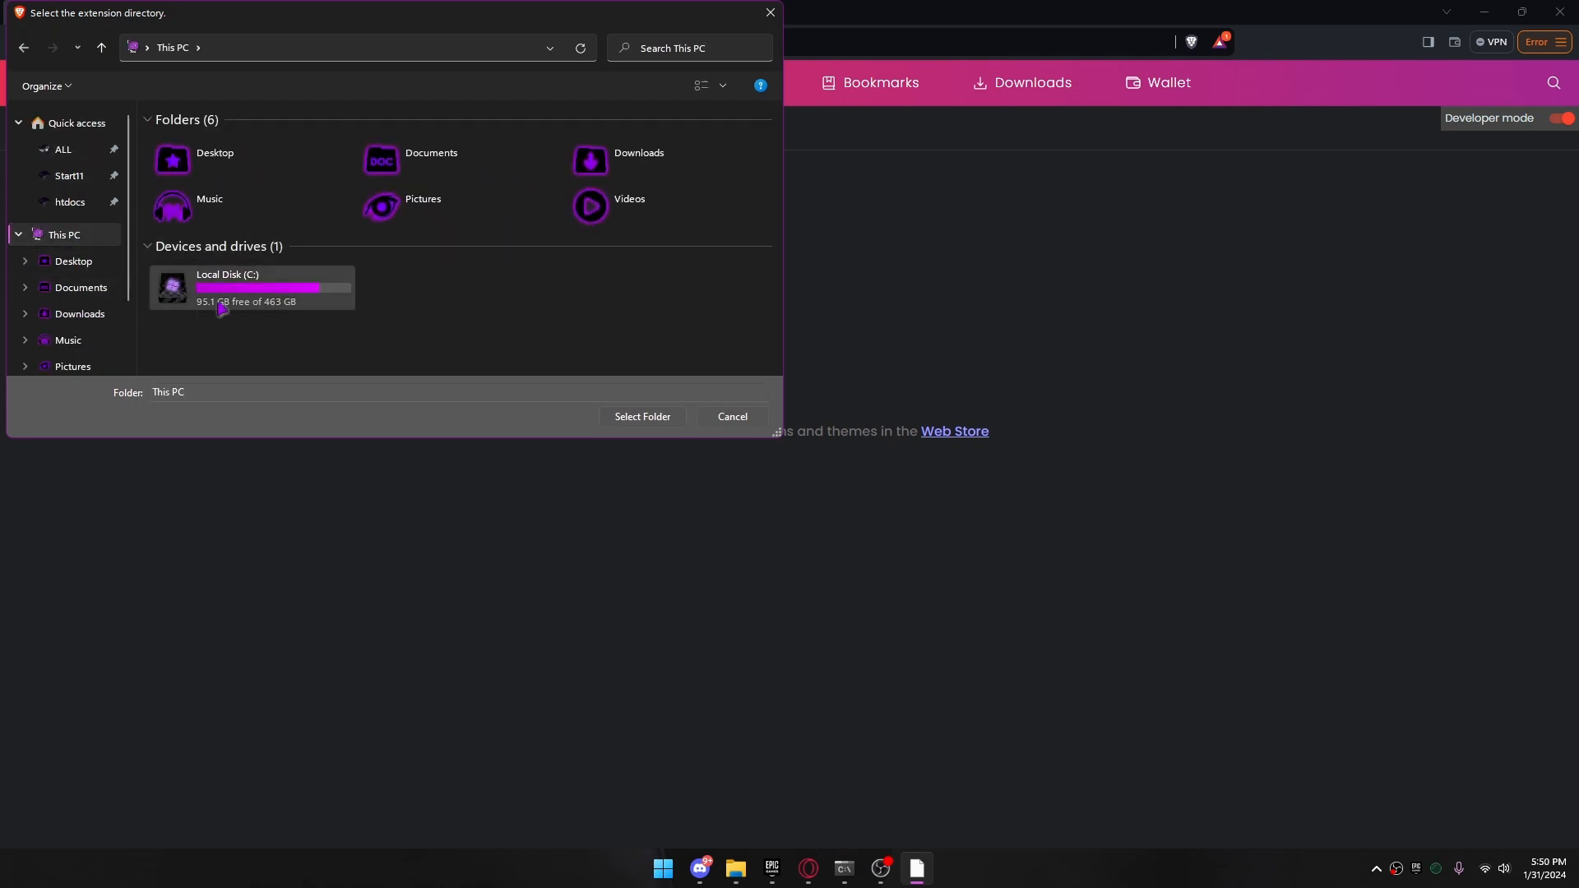
double_click(243, 298)
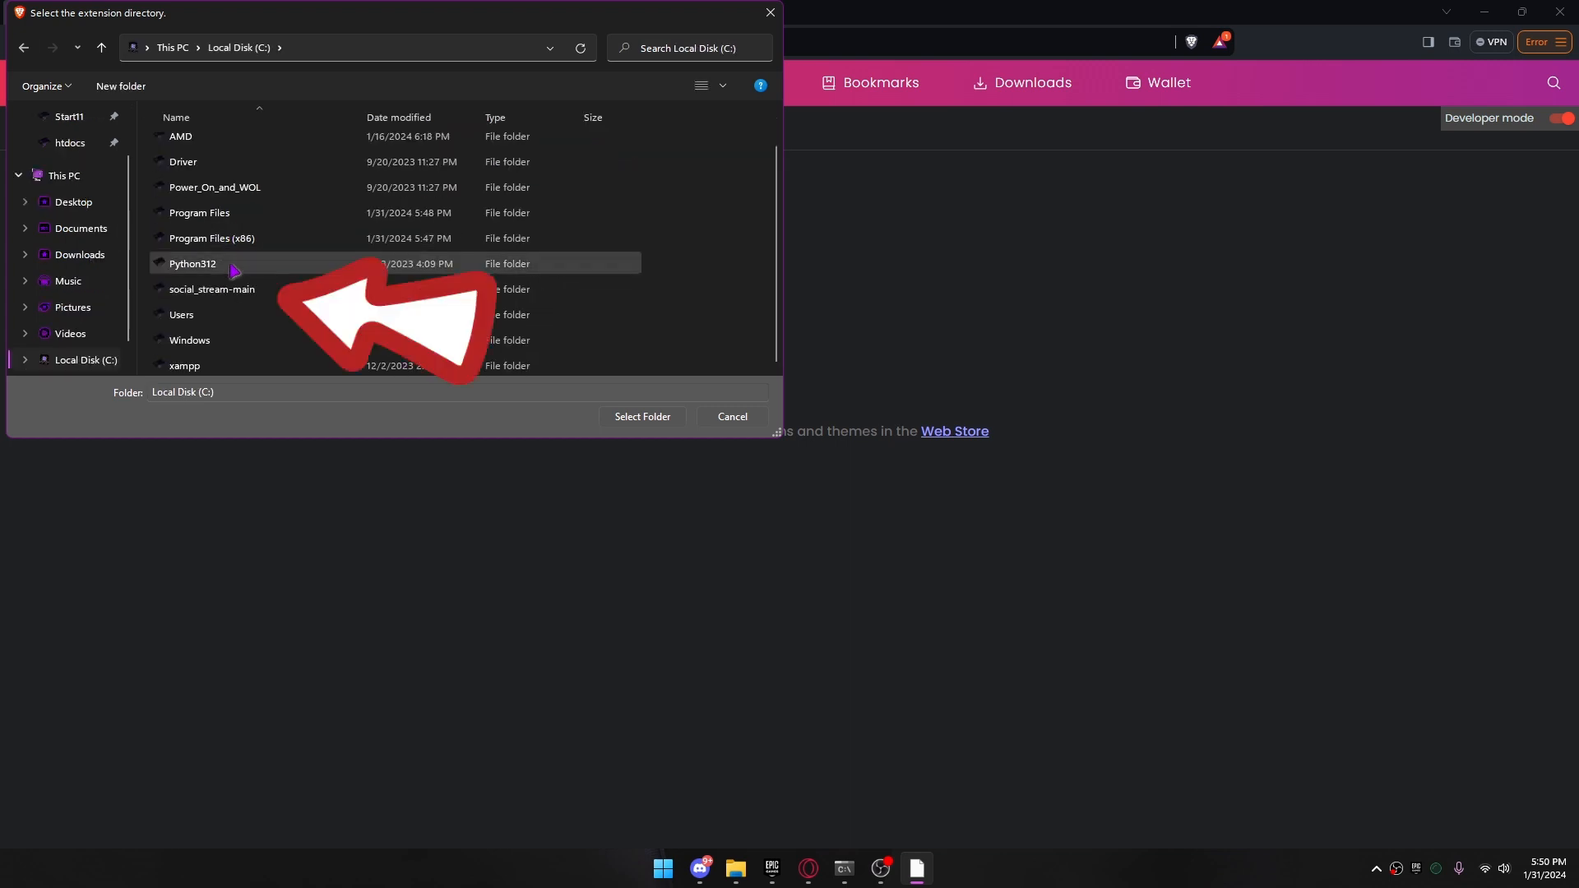
click(255, 293)
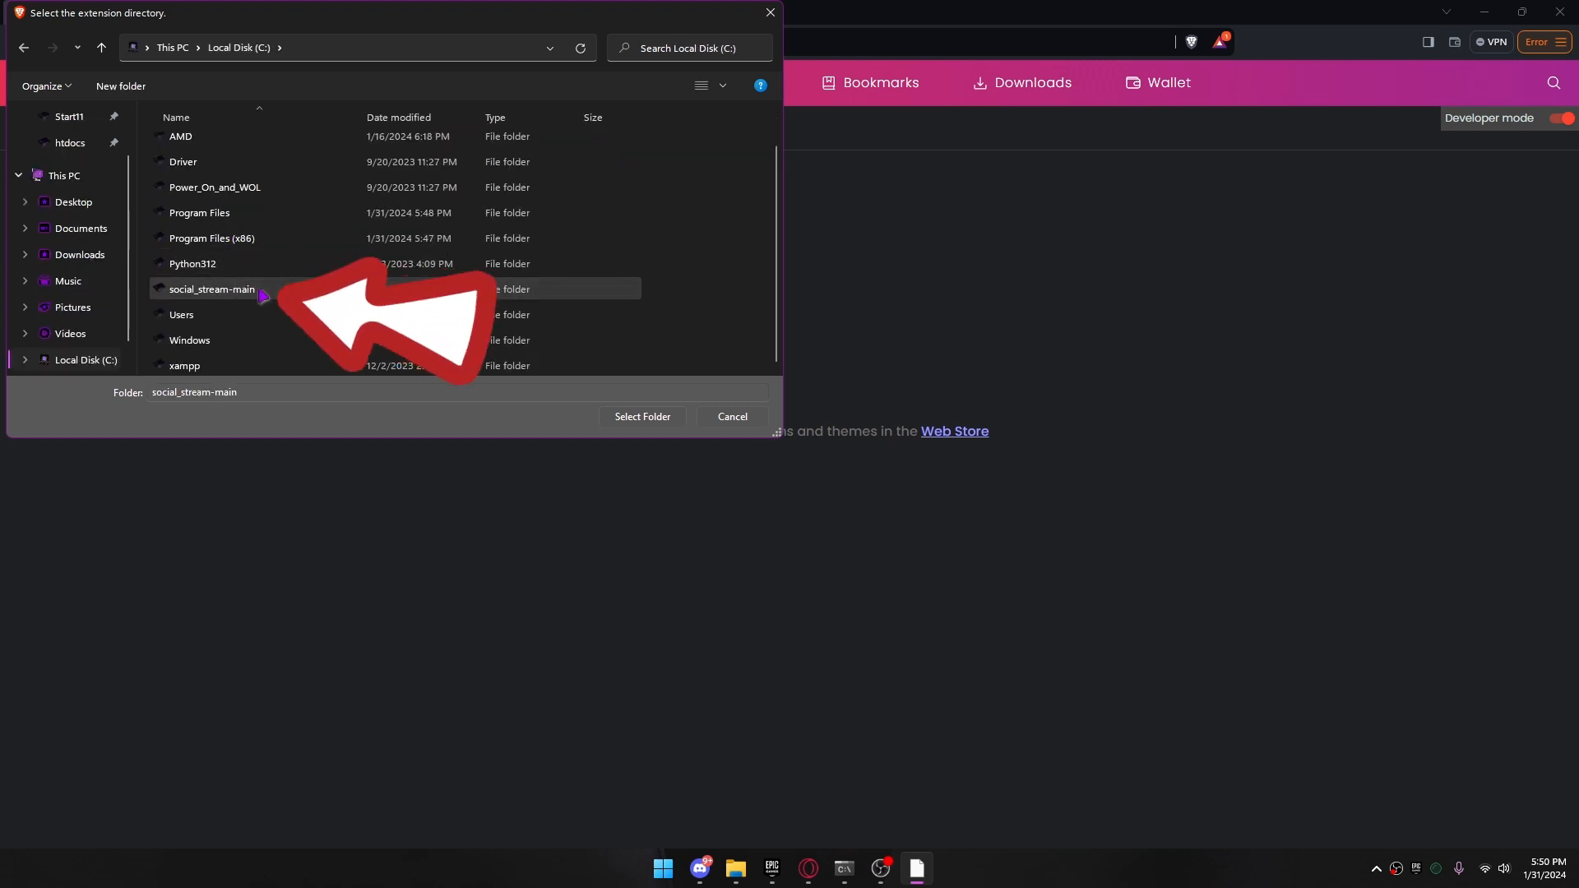
click(642, 417)
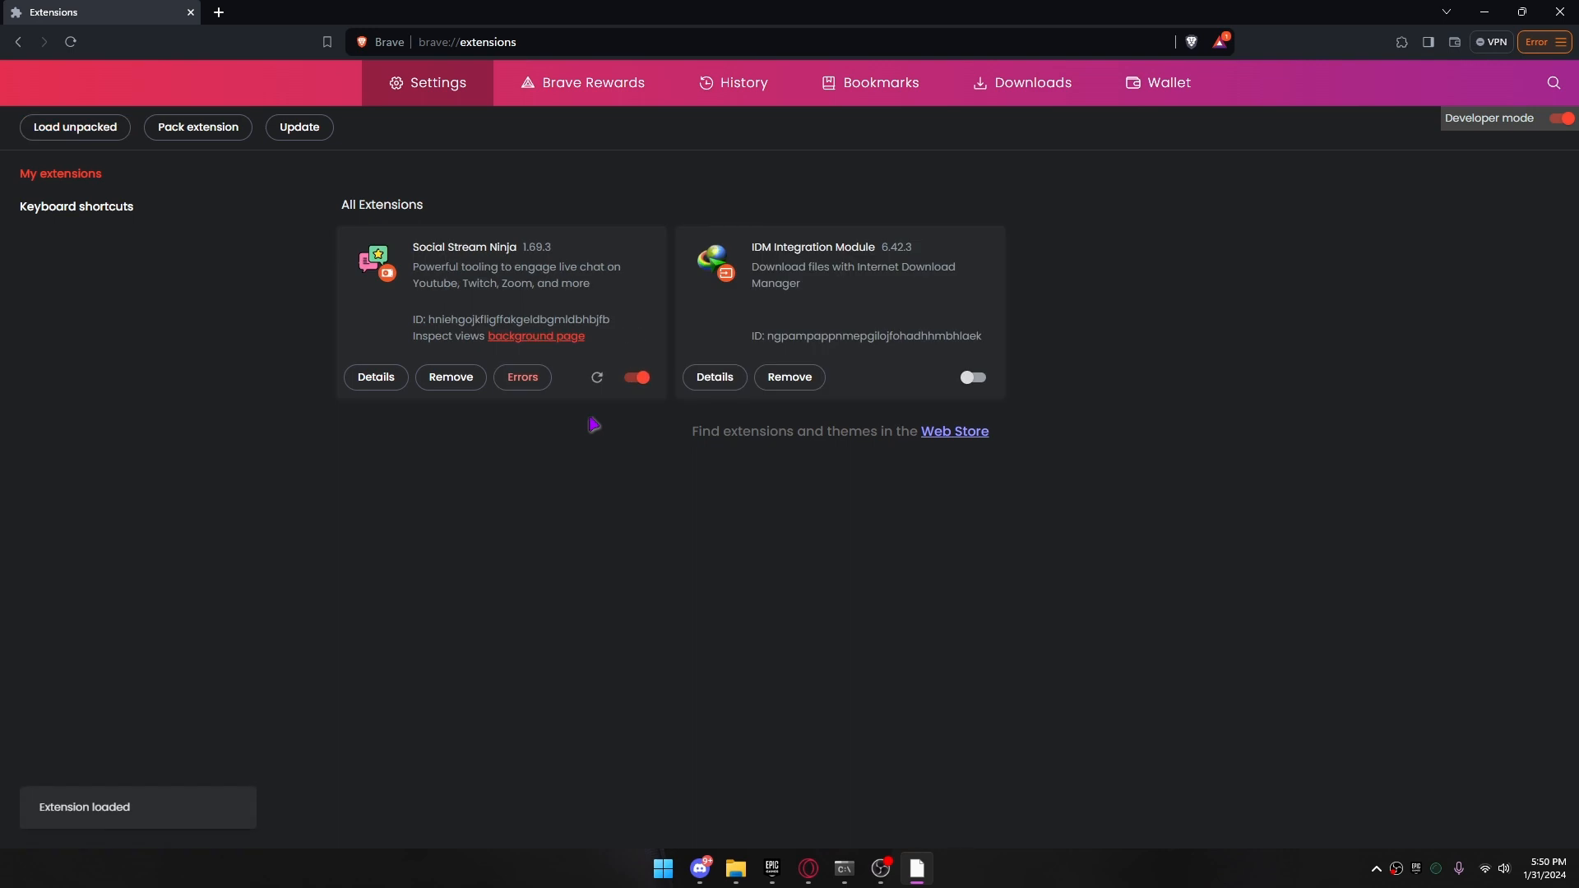
Pin the Social Stream Ninja extension to the browser toolbar
click(1401, 42)
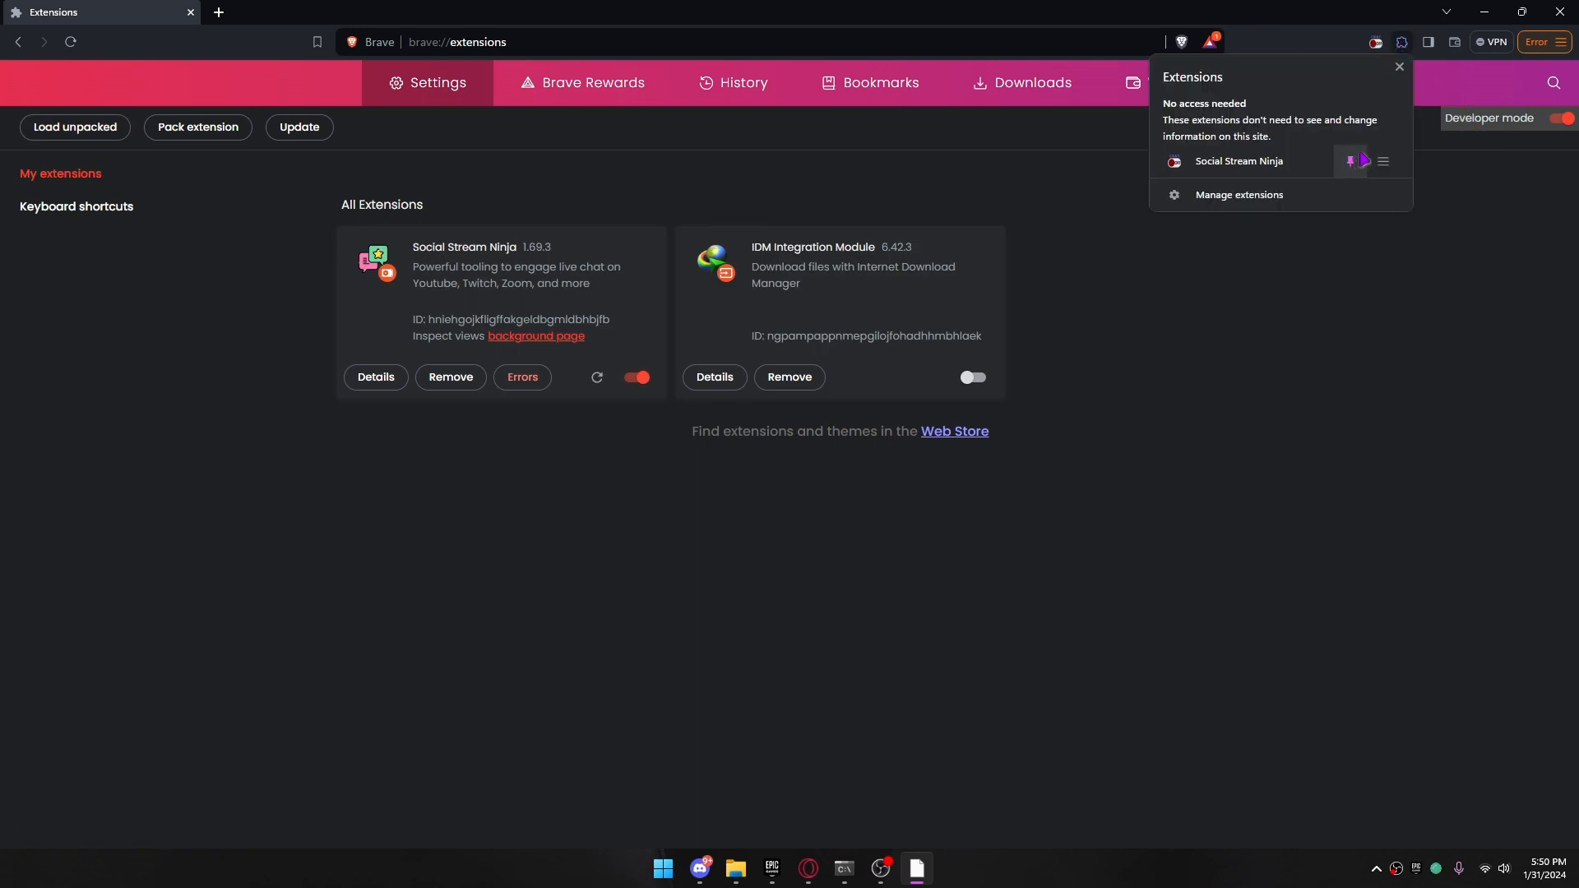
click(1401, 293)
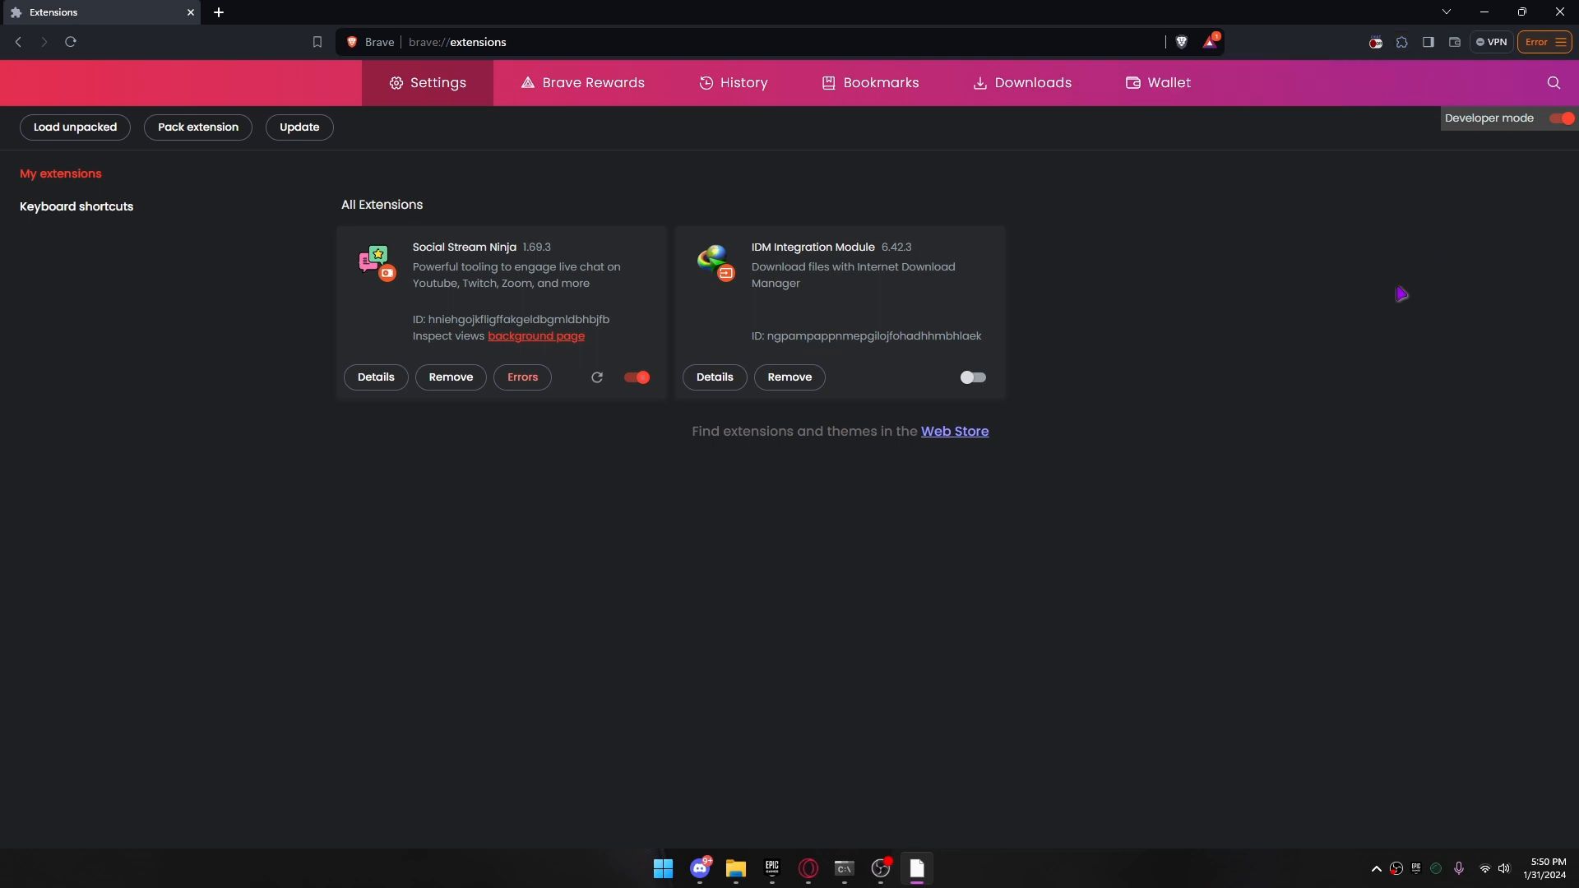
Shrink the Brave window to reveal the desktop and delete the Brave browser installer file from it
click(1377, 48)
click(1472, 246)
double_click(1133, 18)
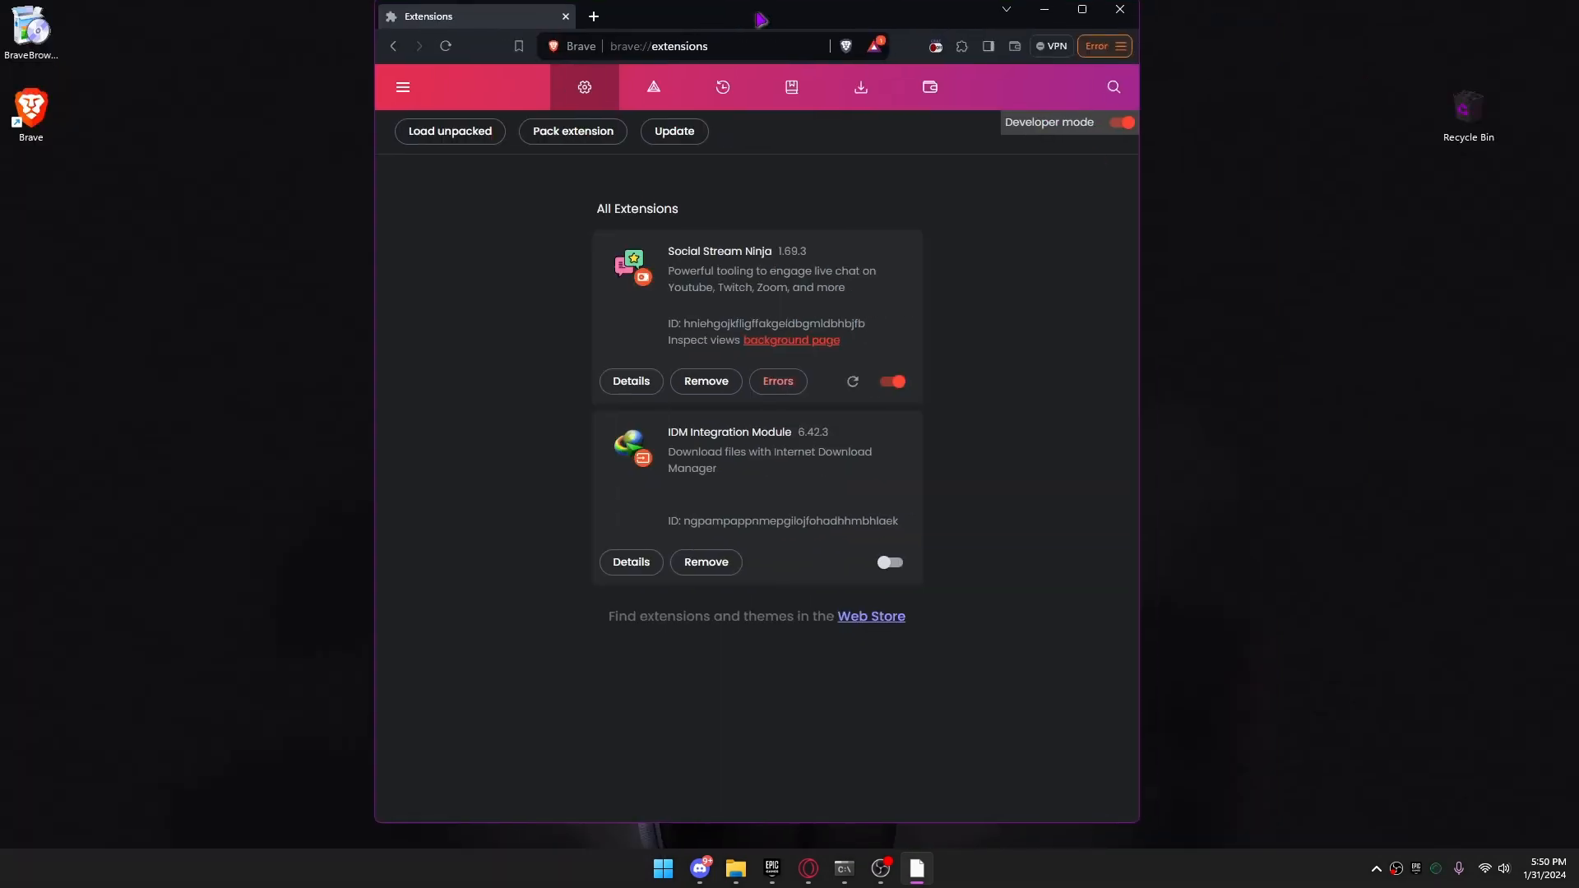
right_click(54, 41)
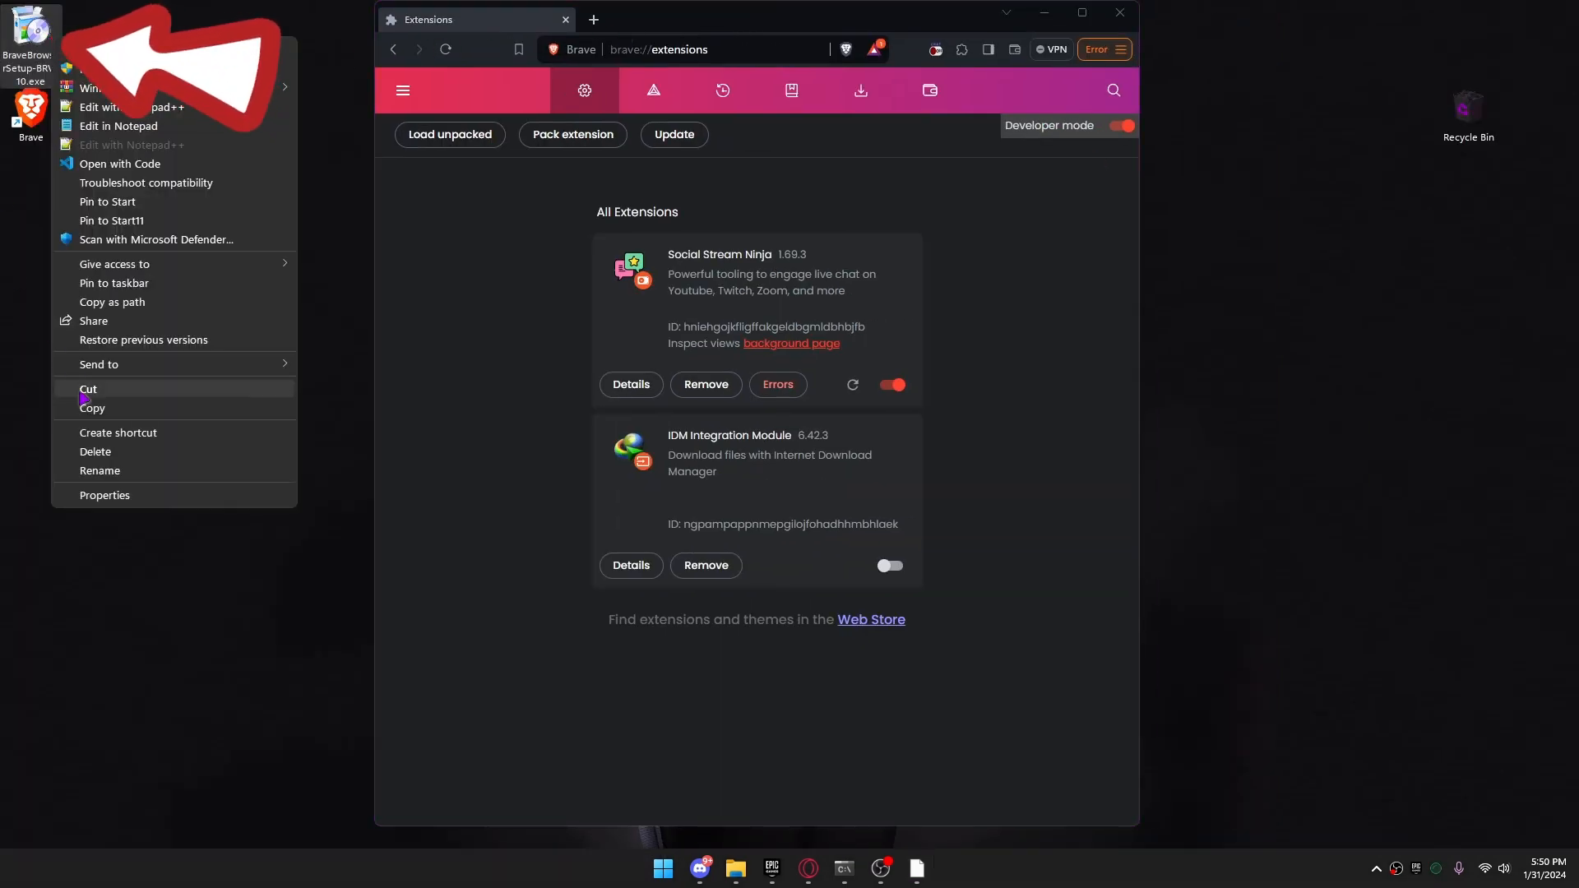
click(125, 457)
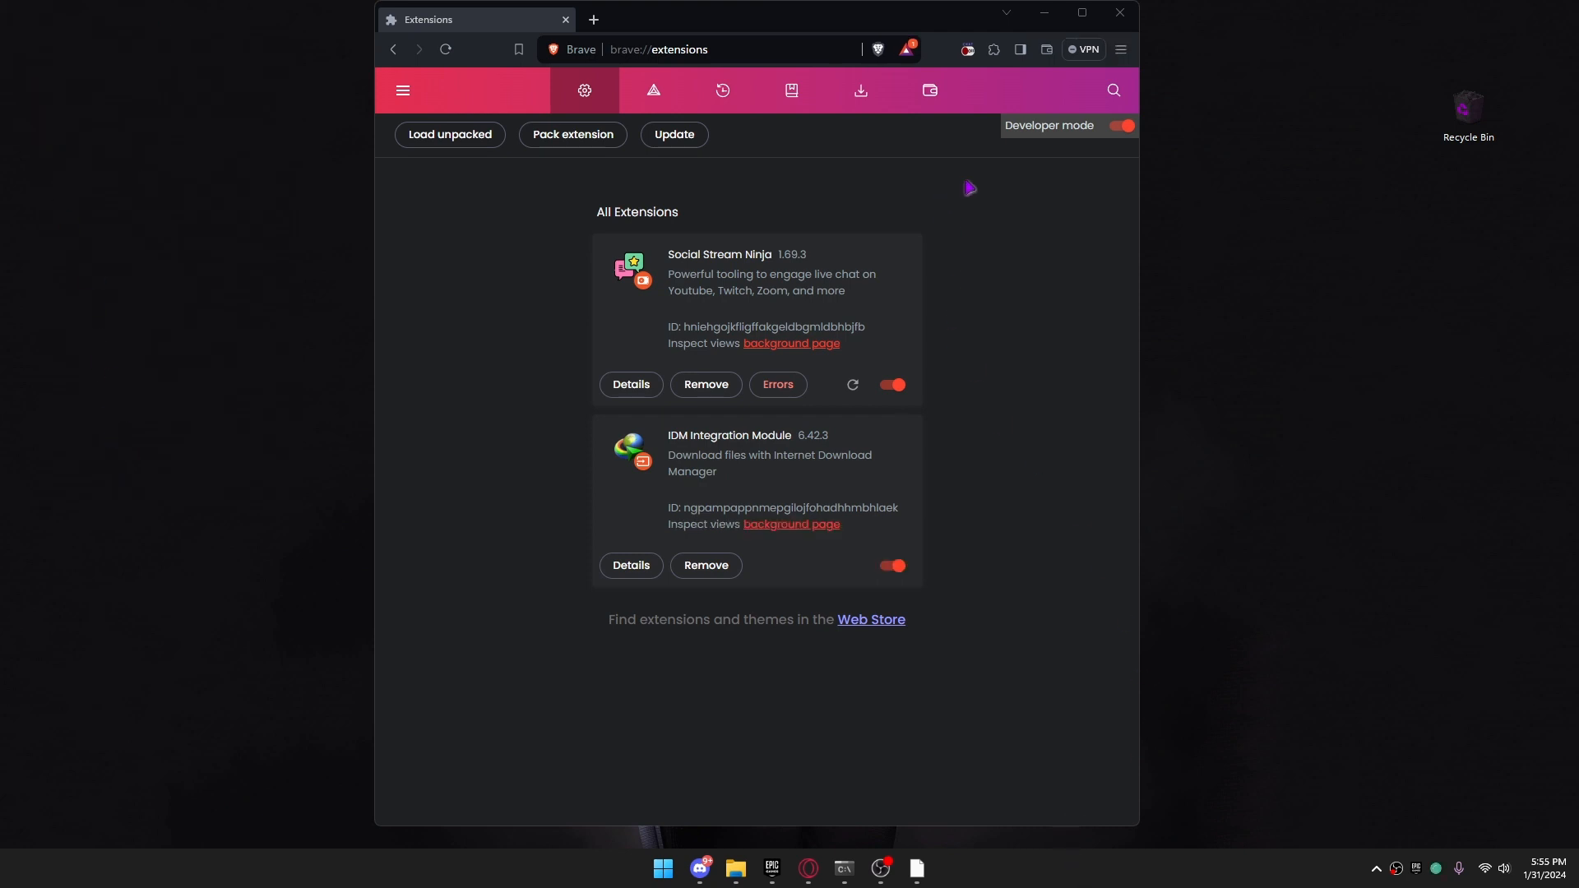
Copy the Streaming chat (dockable) link from the Social Stream Ninja extension's popup, leaving the popup closed
click(968, 51)
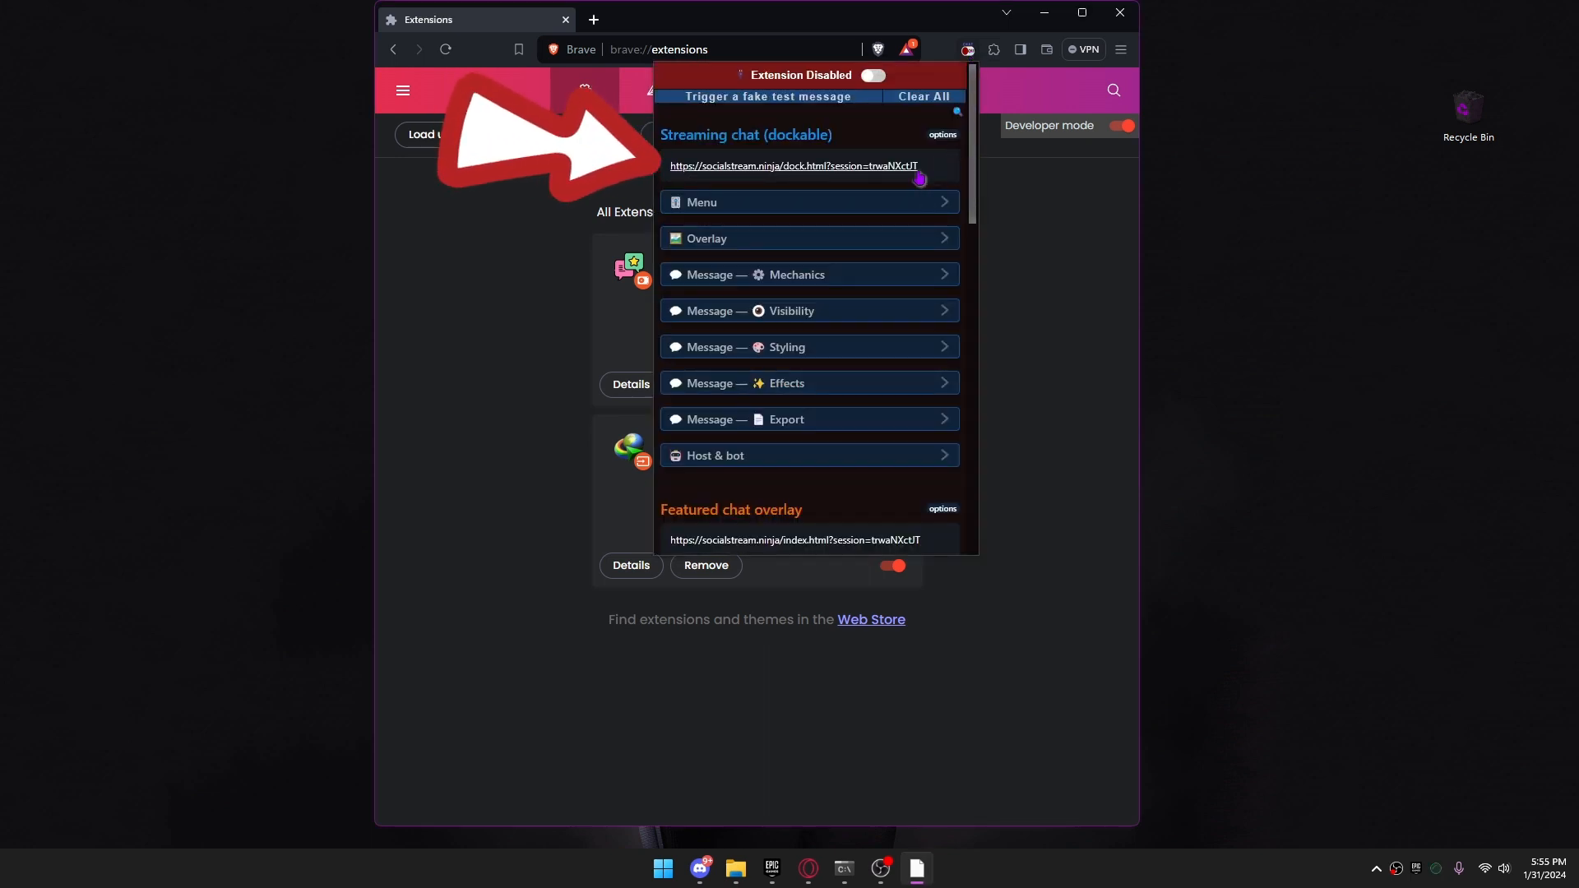
drag(919, 178, 677, 182)
key(super+c)
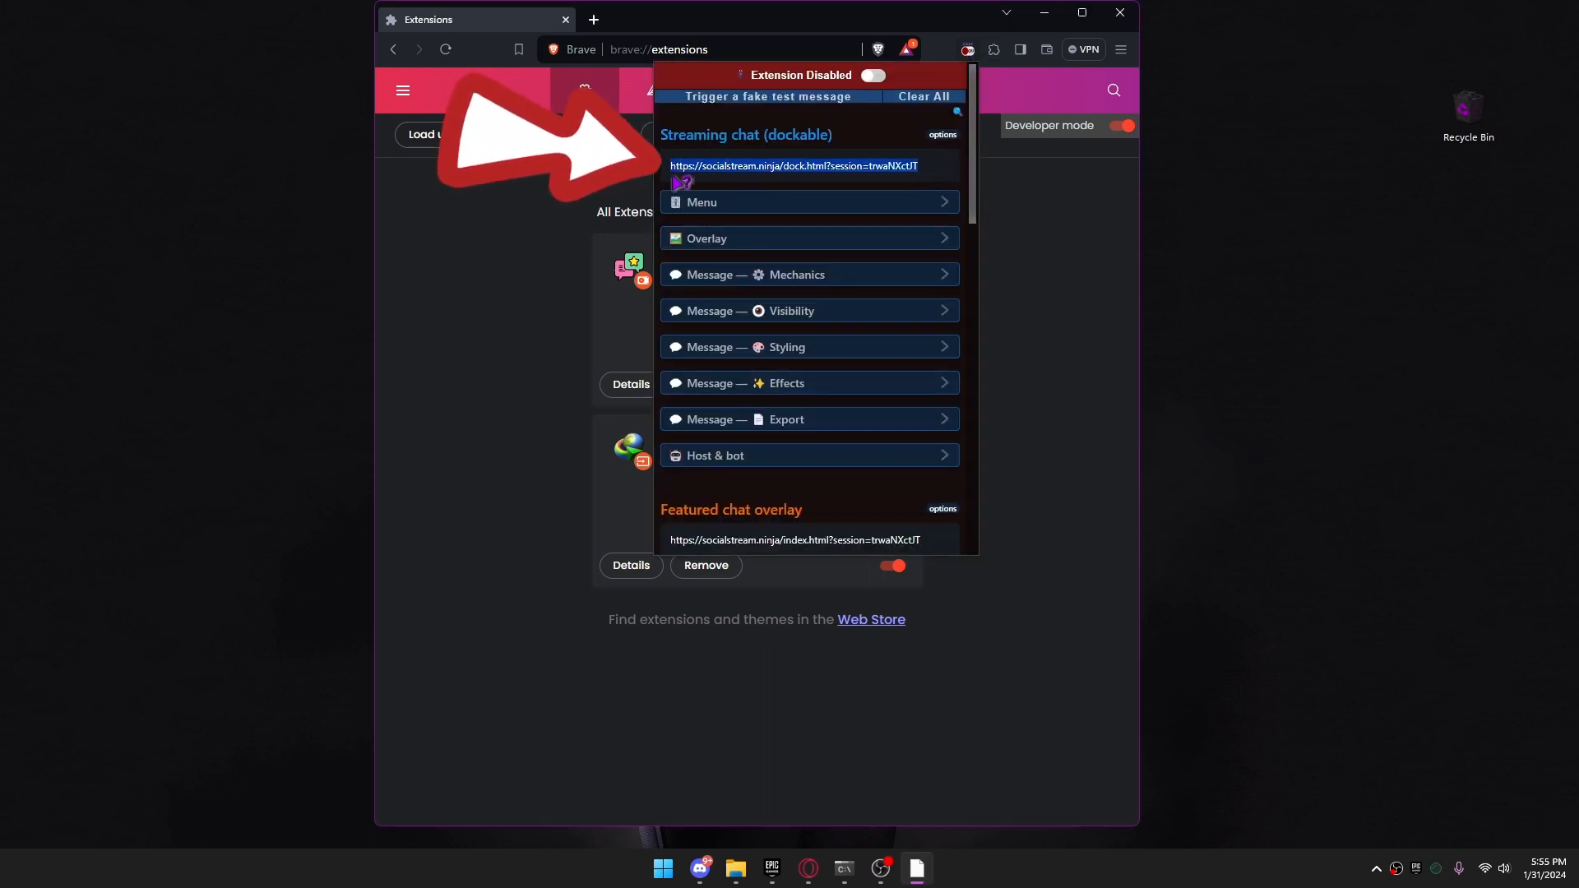
right_click(736, 168)
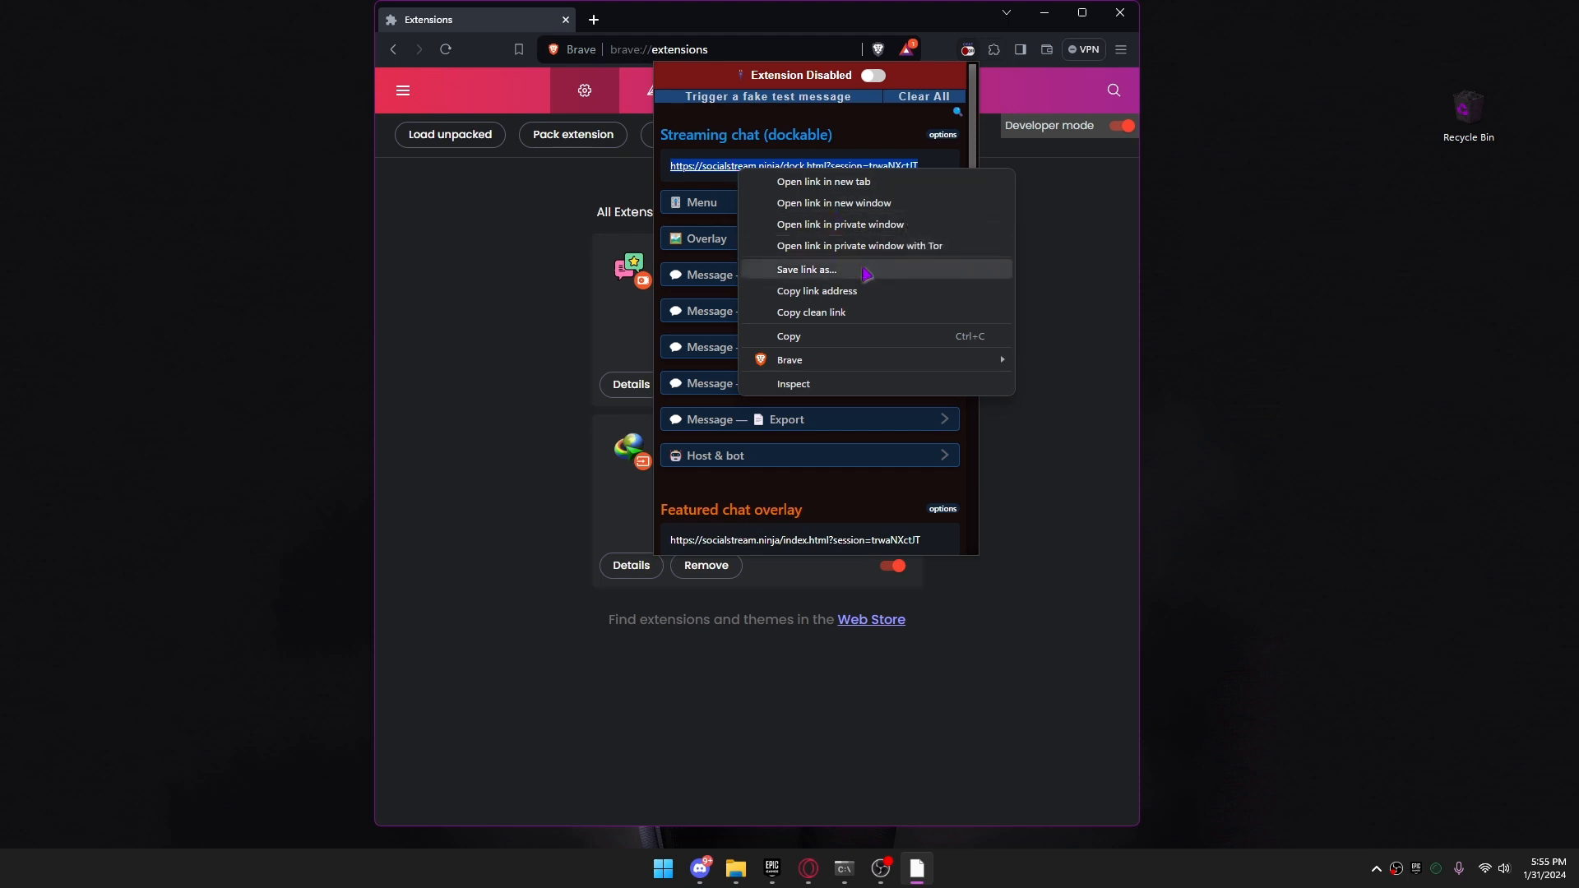
click(839, 336)
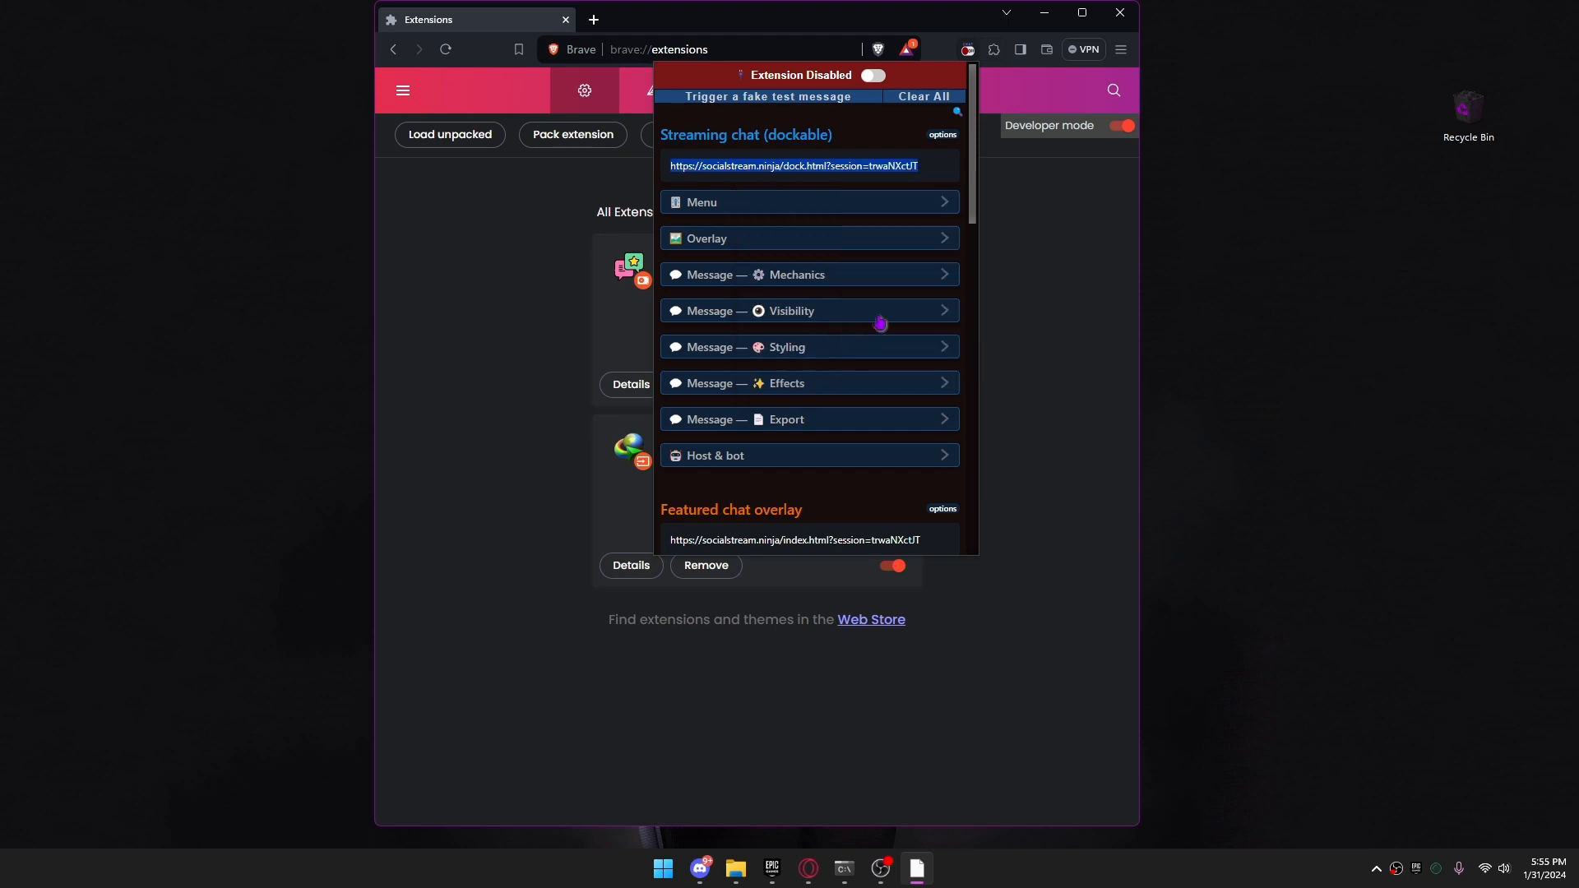
click(1037, 244)
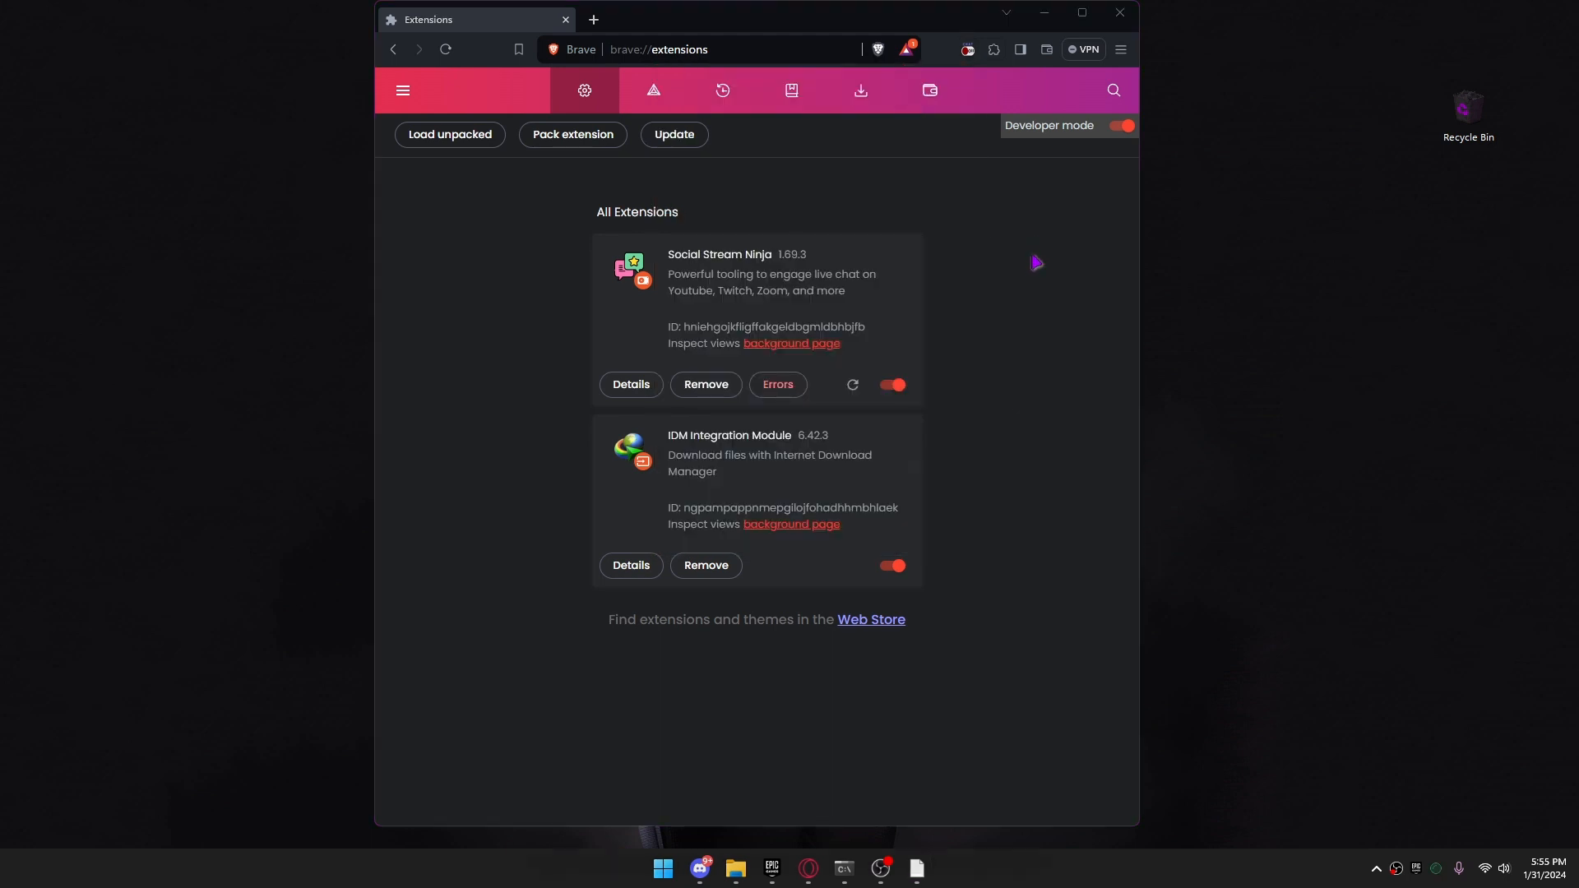
Switch to OBS and open the Custom Browser Docks settings
key(super)
click(986, 466)
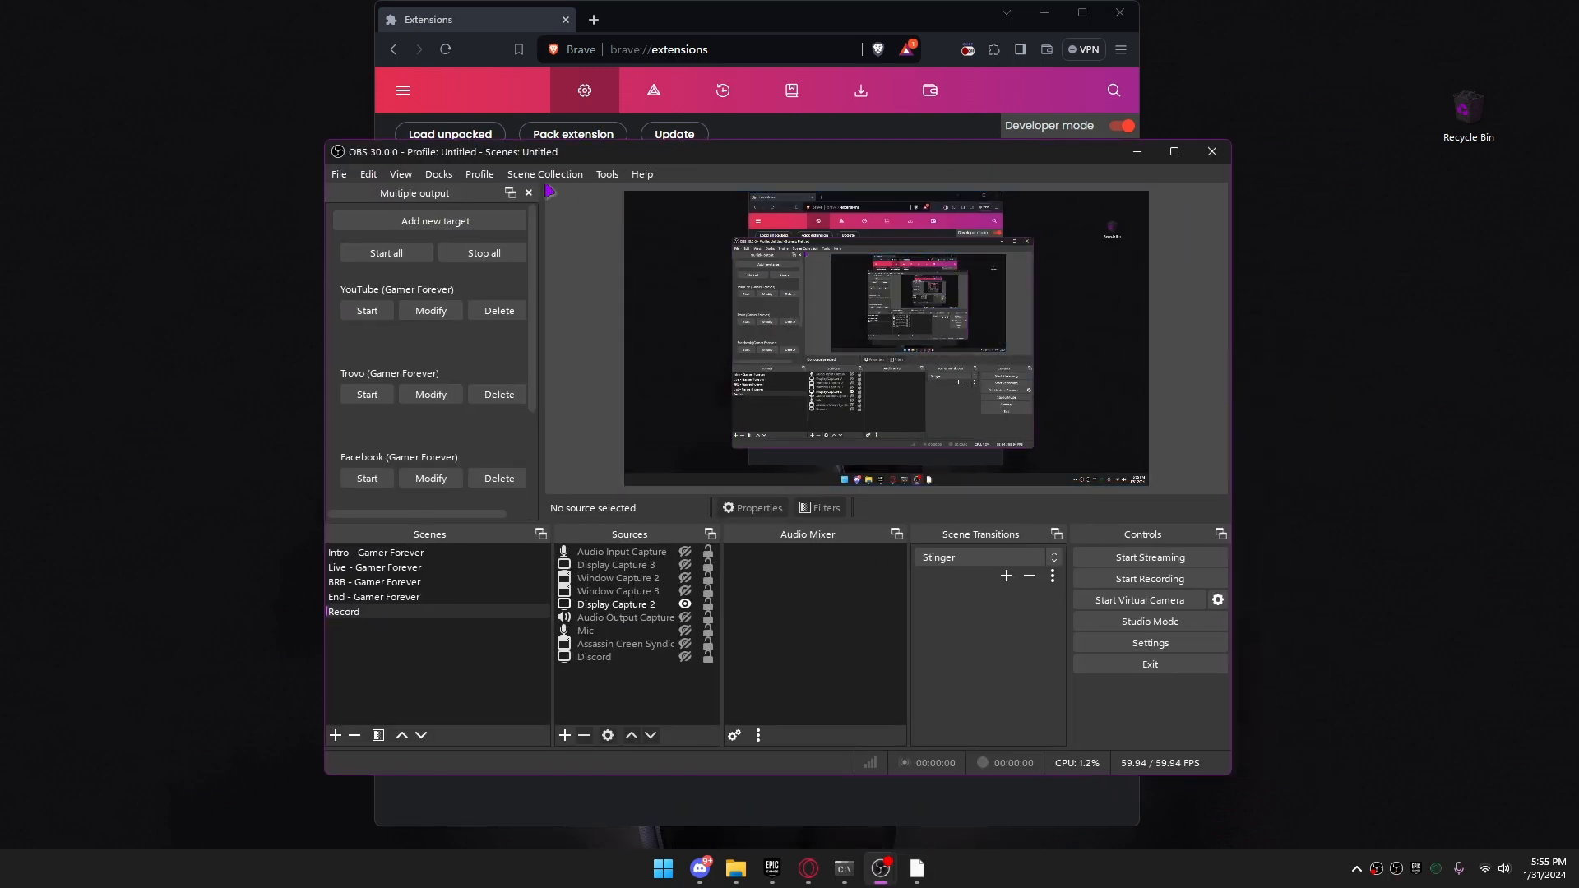
click(480, 174)
mouse_move(440, 175)
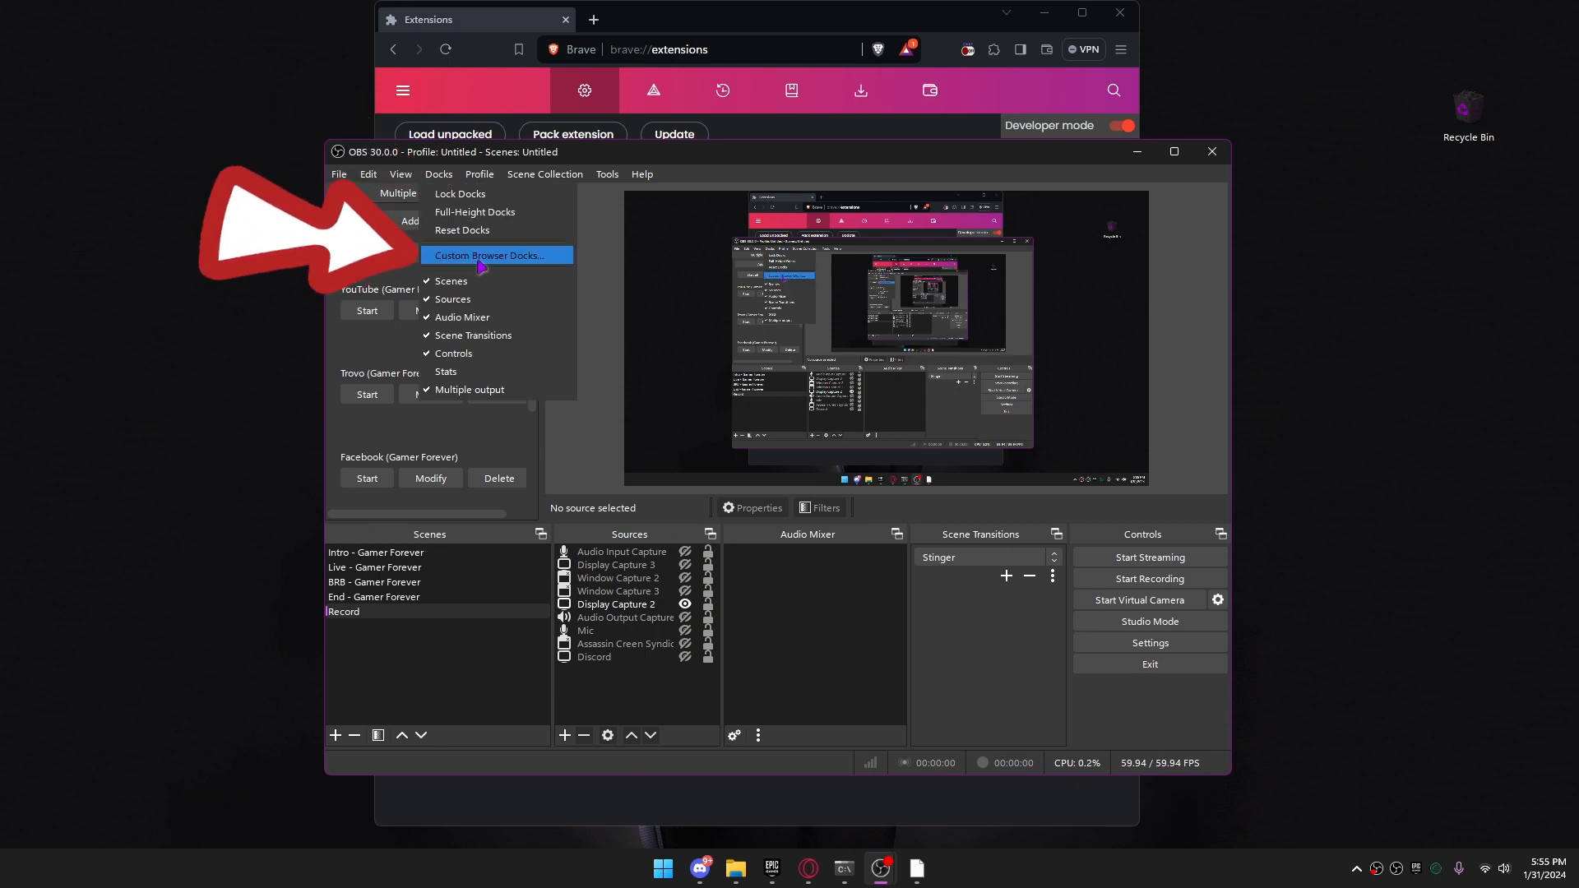
click(497, 257)
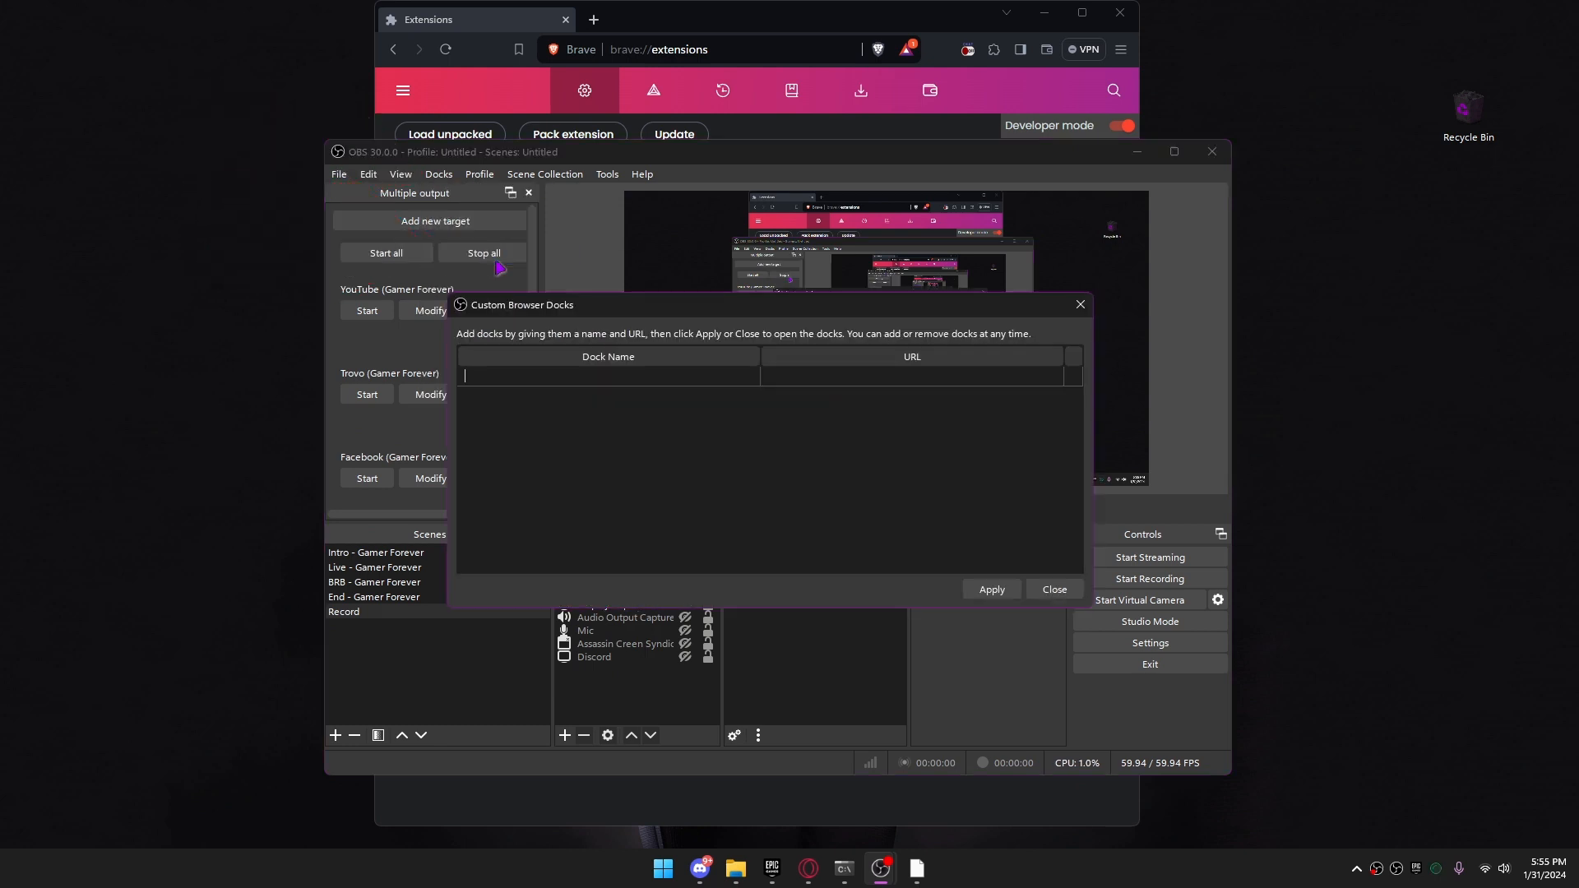
Add a custom browser dock named Ninja Chat with the copied link as its URL, and dock it beside the preview above Controls
click(589, 378)
text(Ninja )
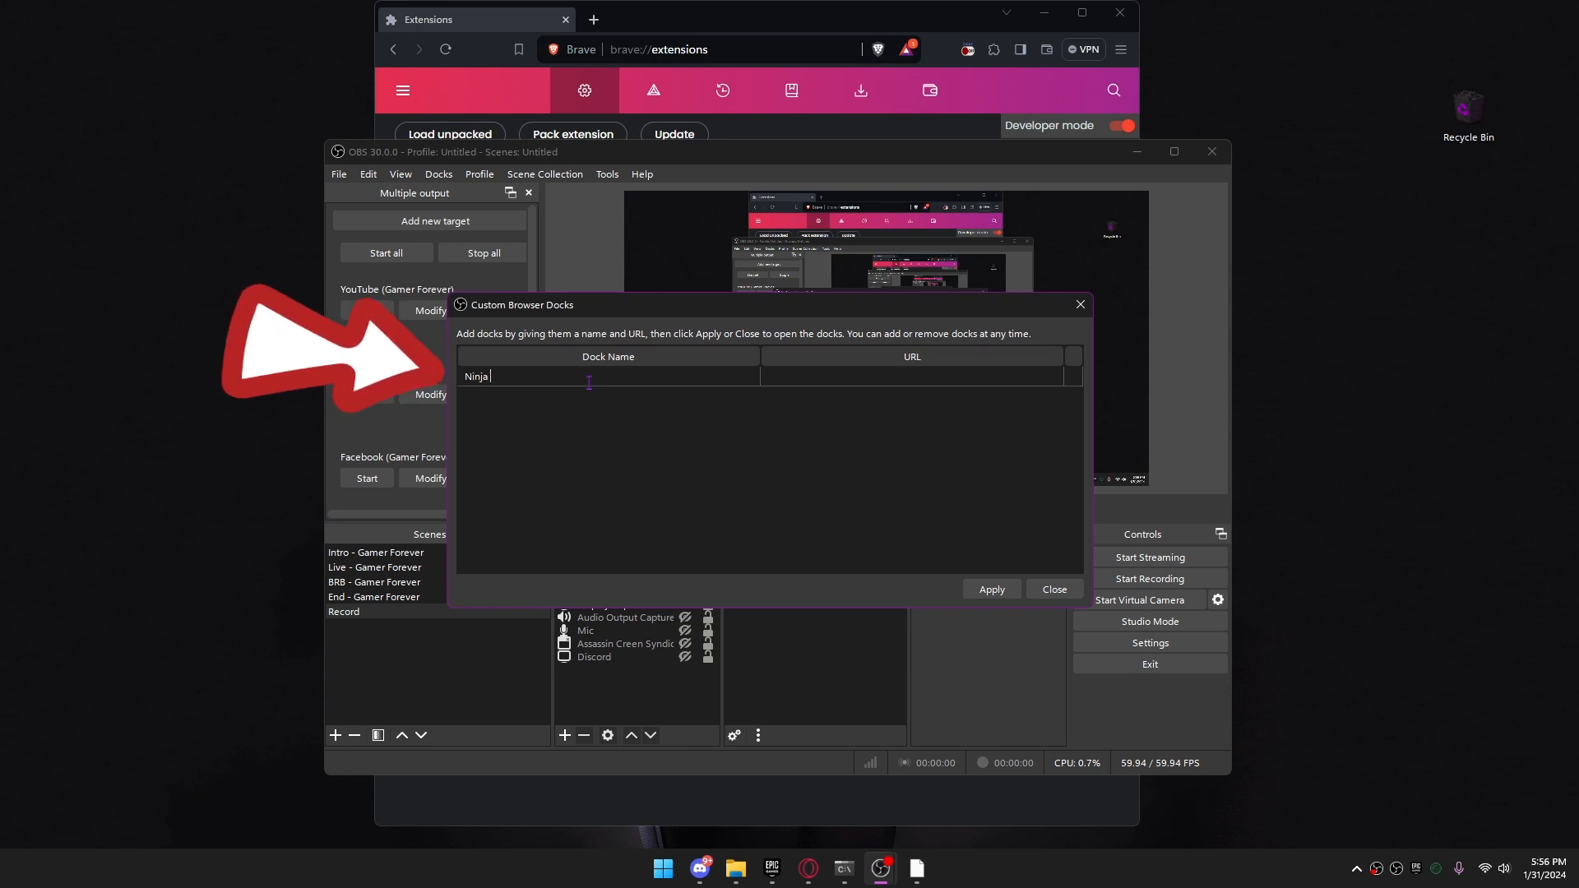
text(Chat)
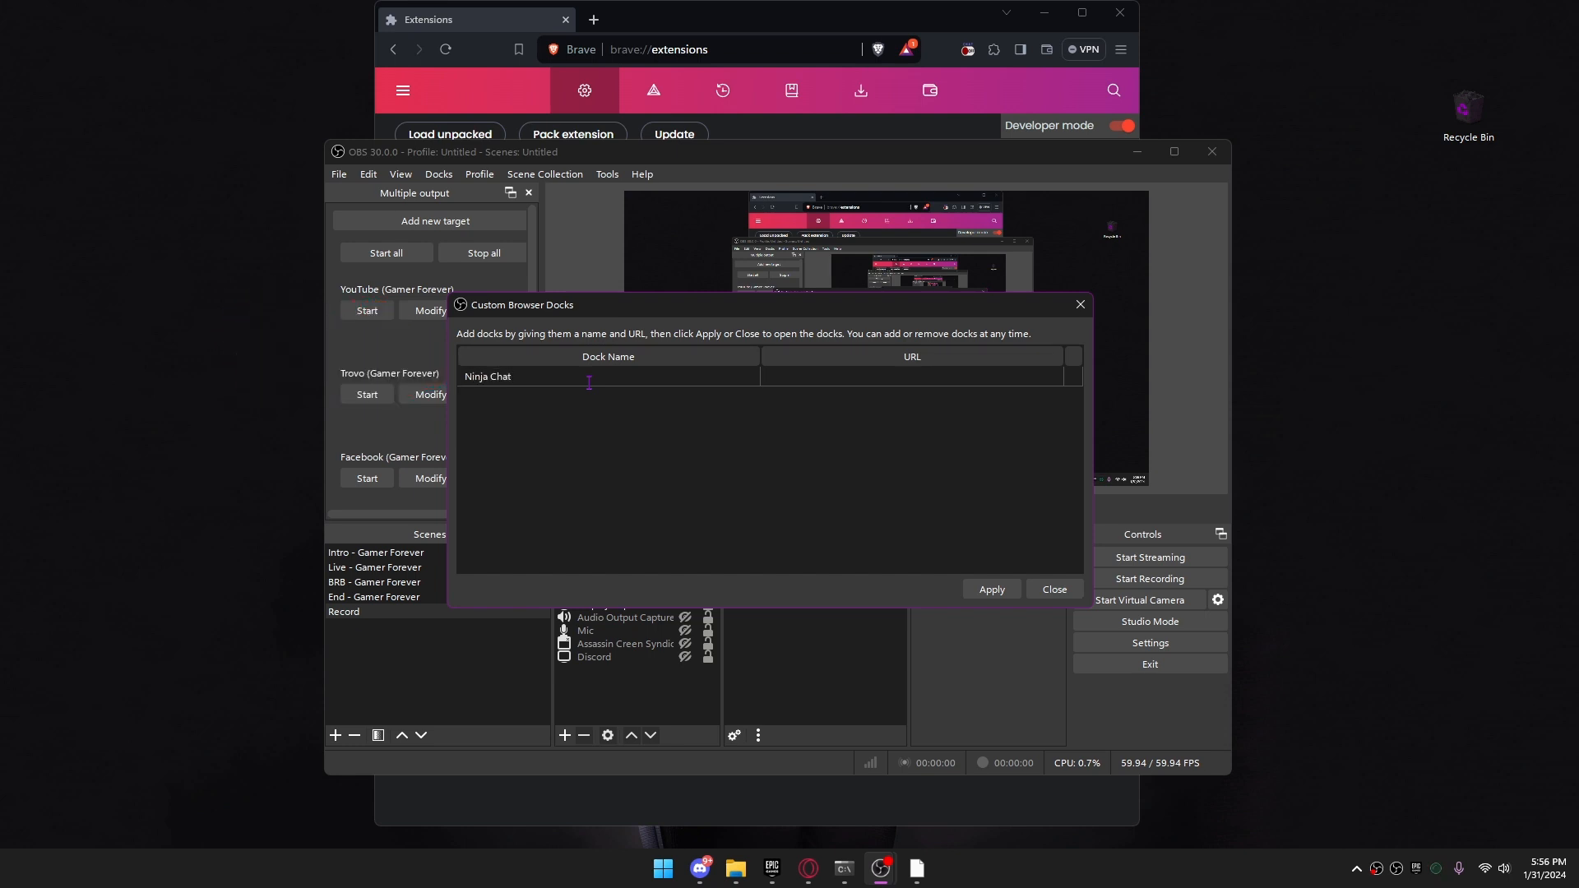
double_click(789, 380)
right_click(799, 379)
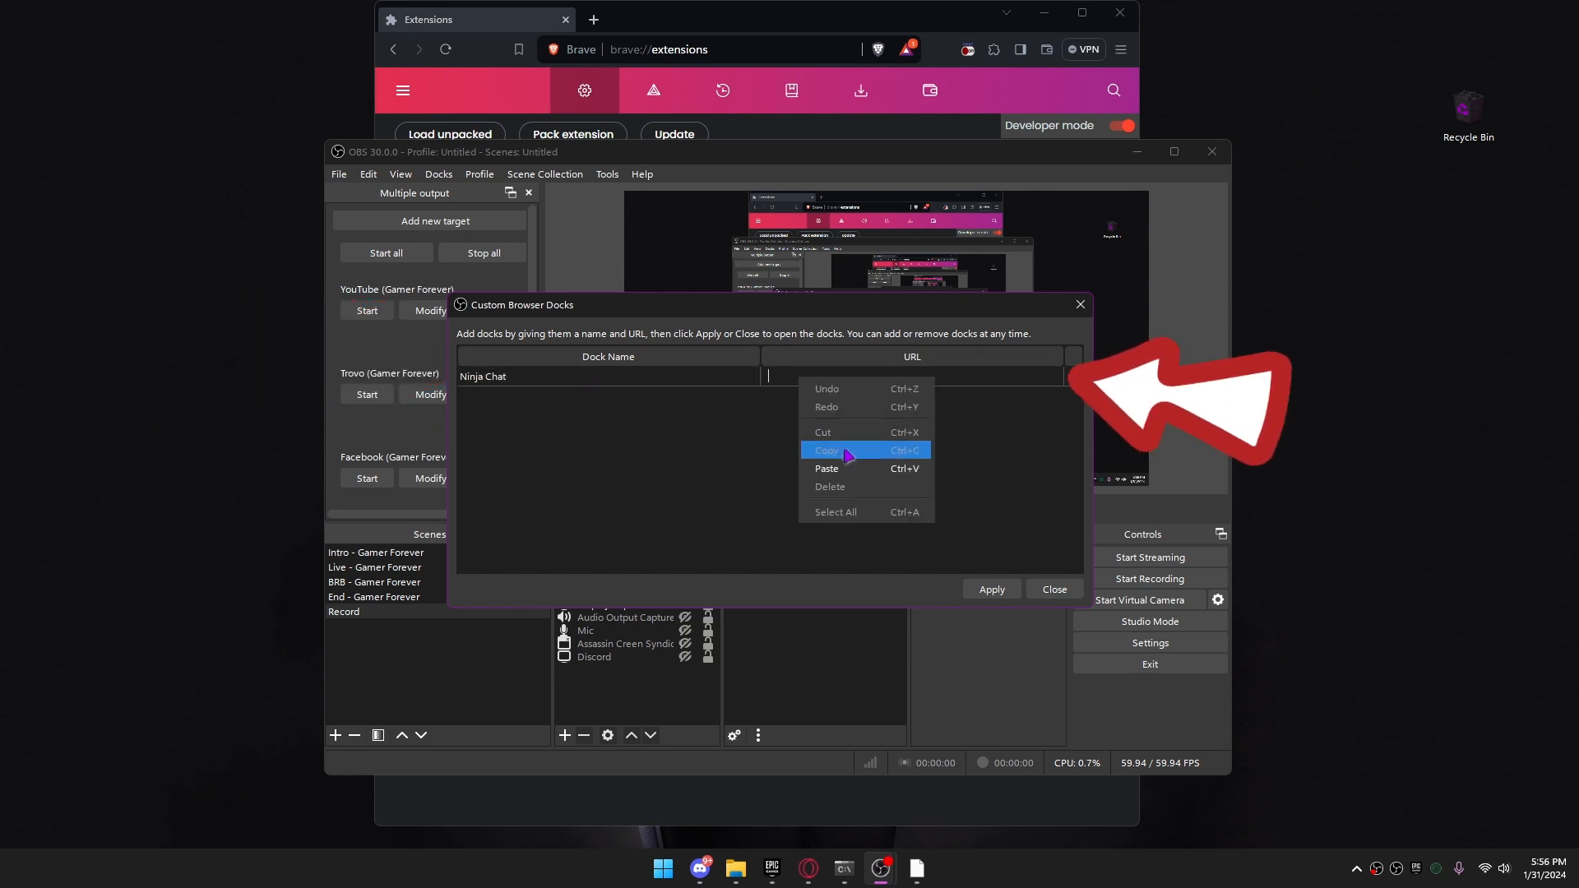
click(827, 469)
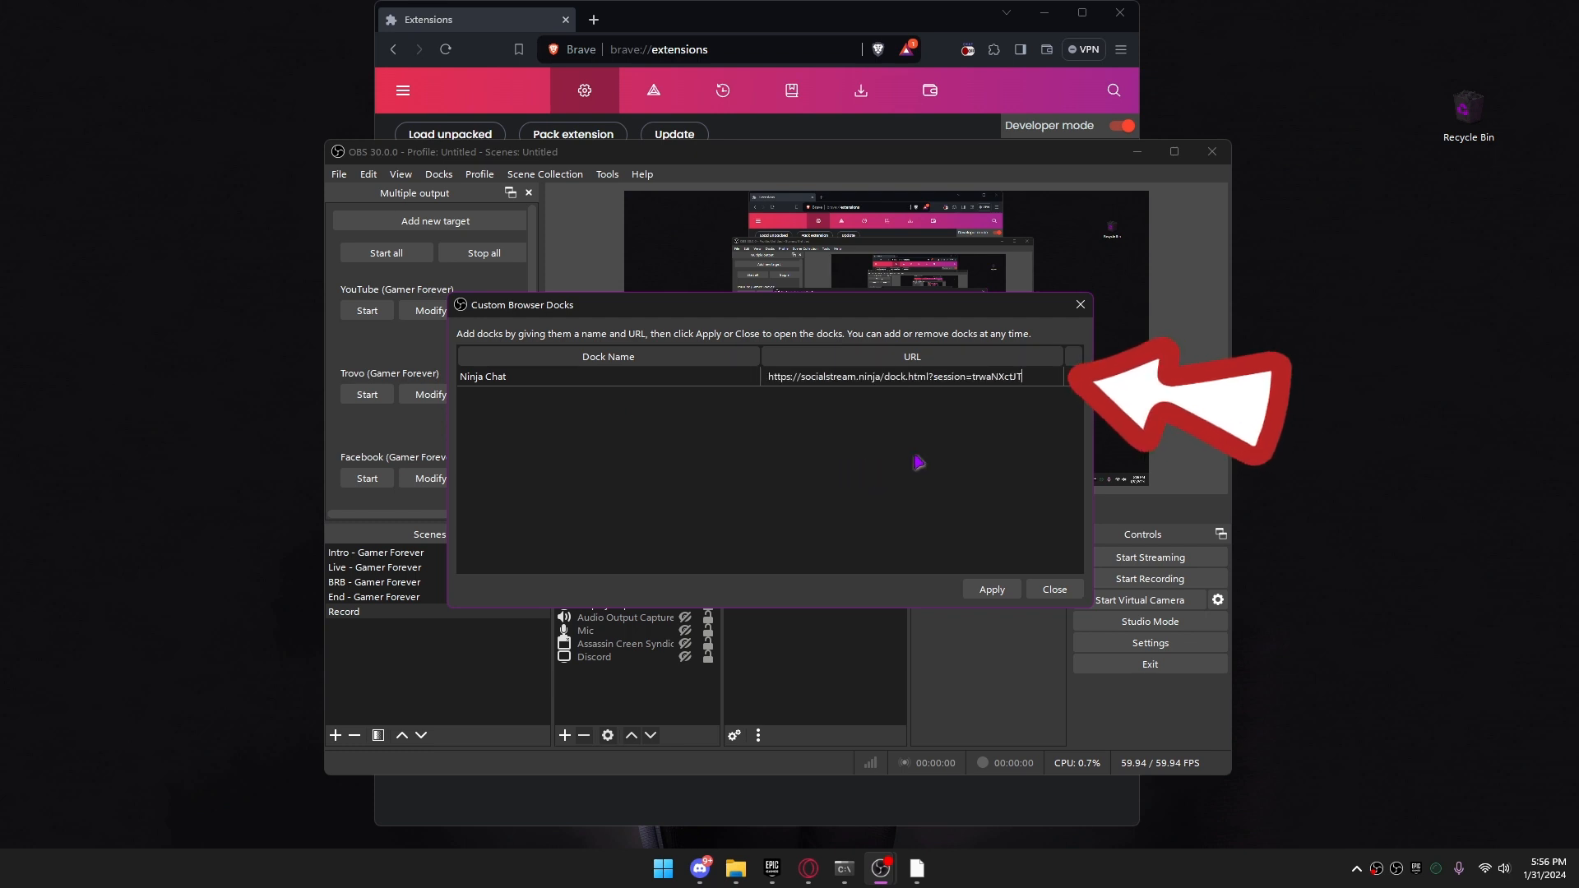
click(992, 589)
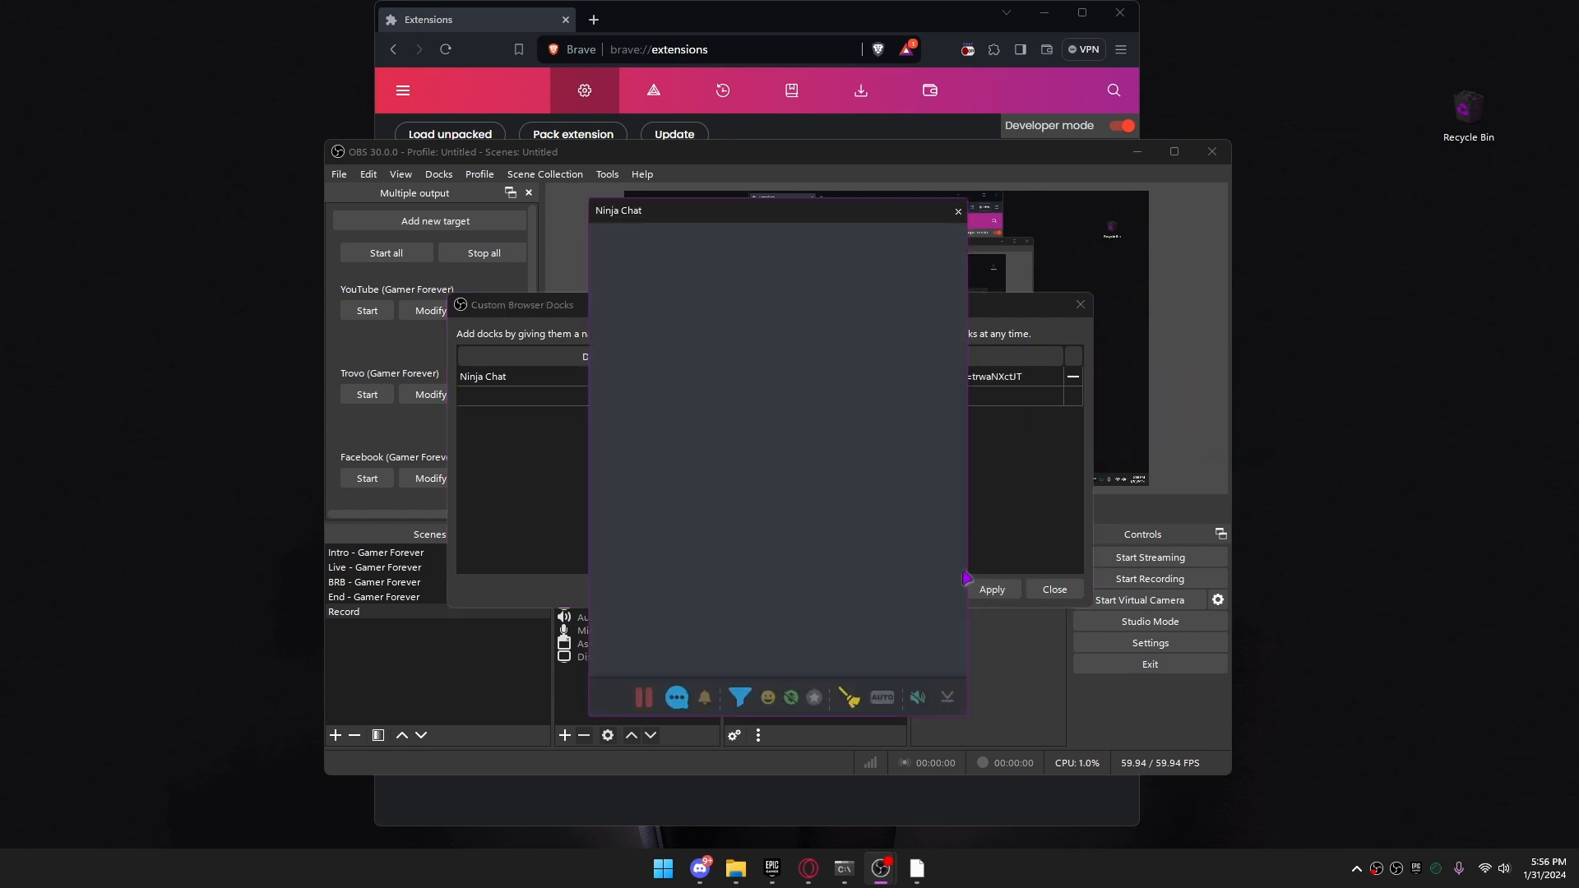
drag(700, 220, 1202, 277)
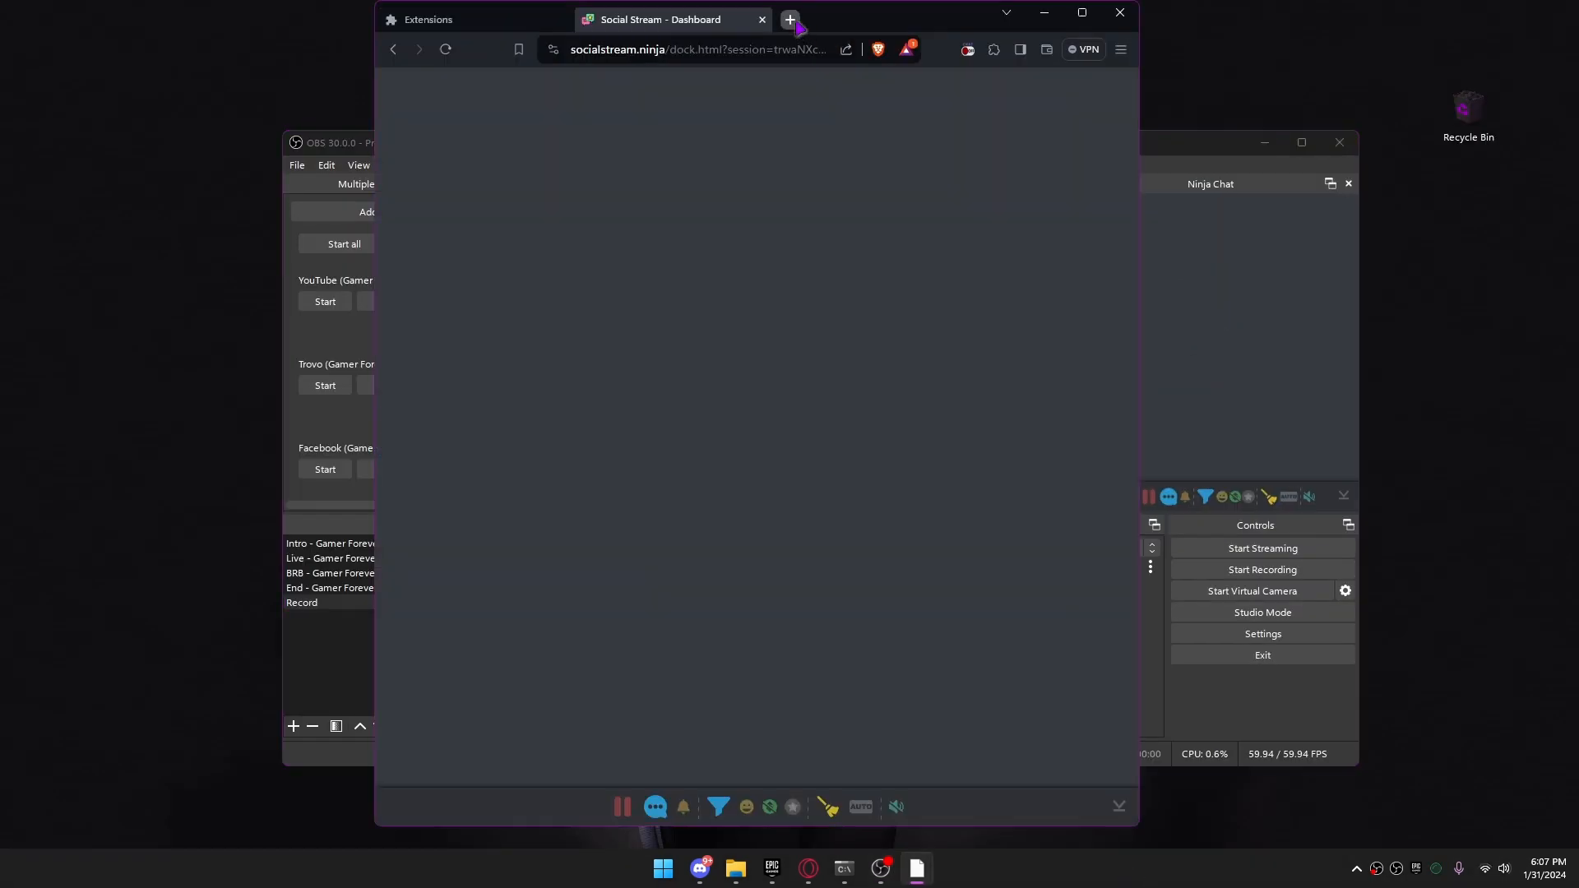
Switch to Brave and open the gabbidoto Twitch channel in a new tab
click(790, 20)
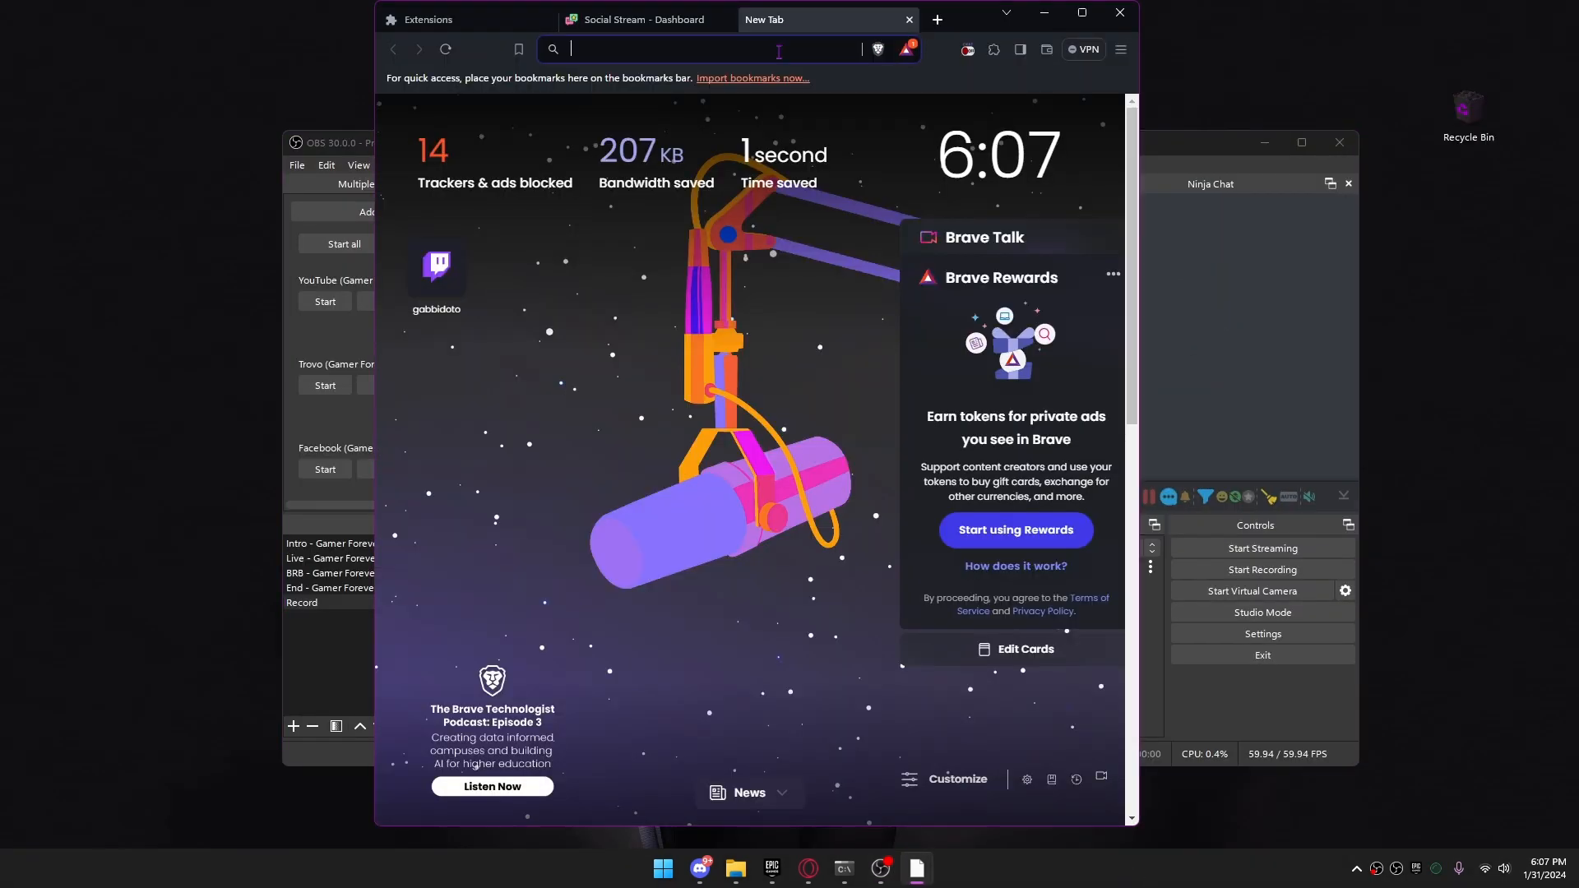
right_click(777, 51)
click(836, 157)
key(Return)
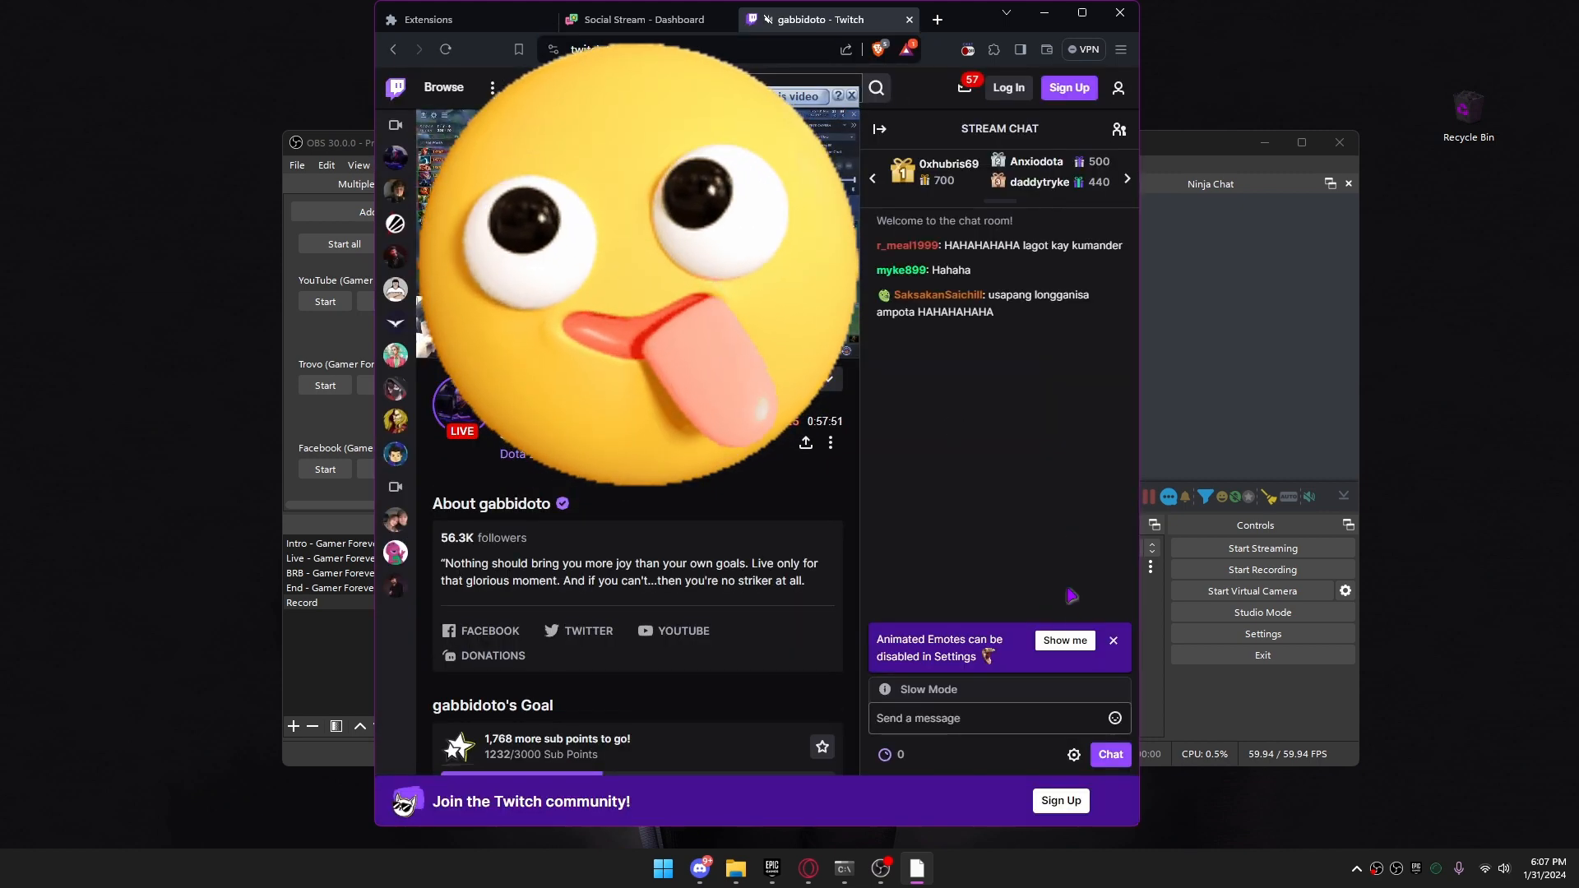
click(1073, 755)
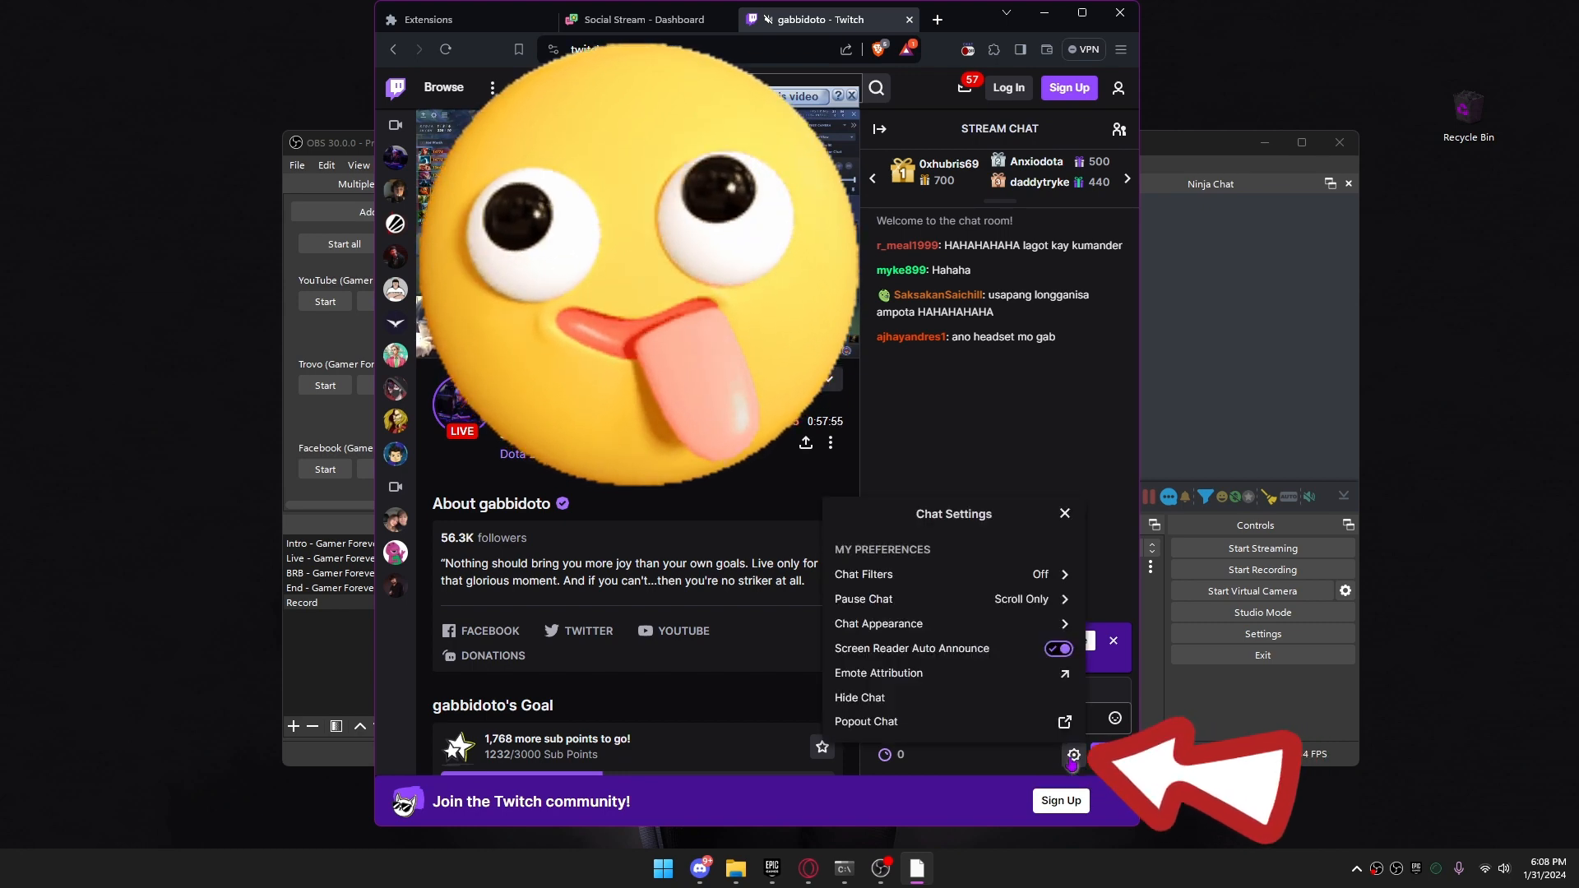
click(949, 734)
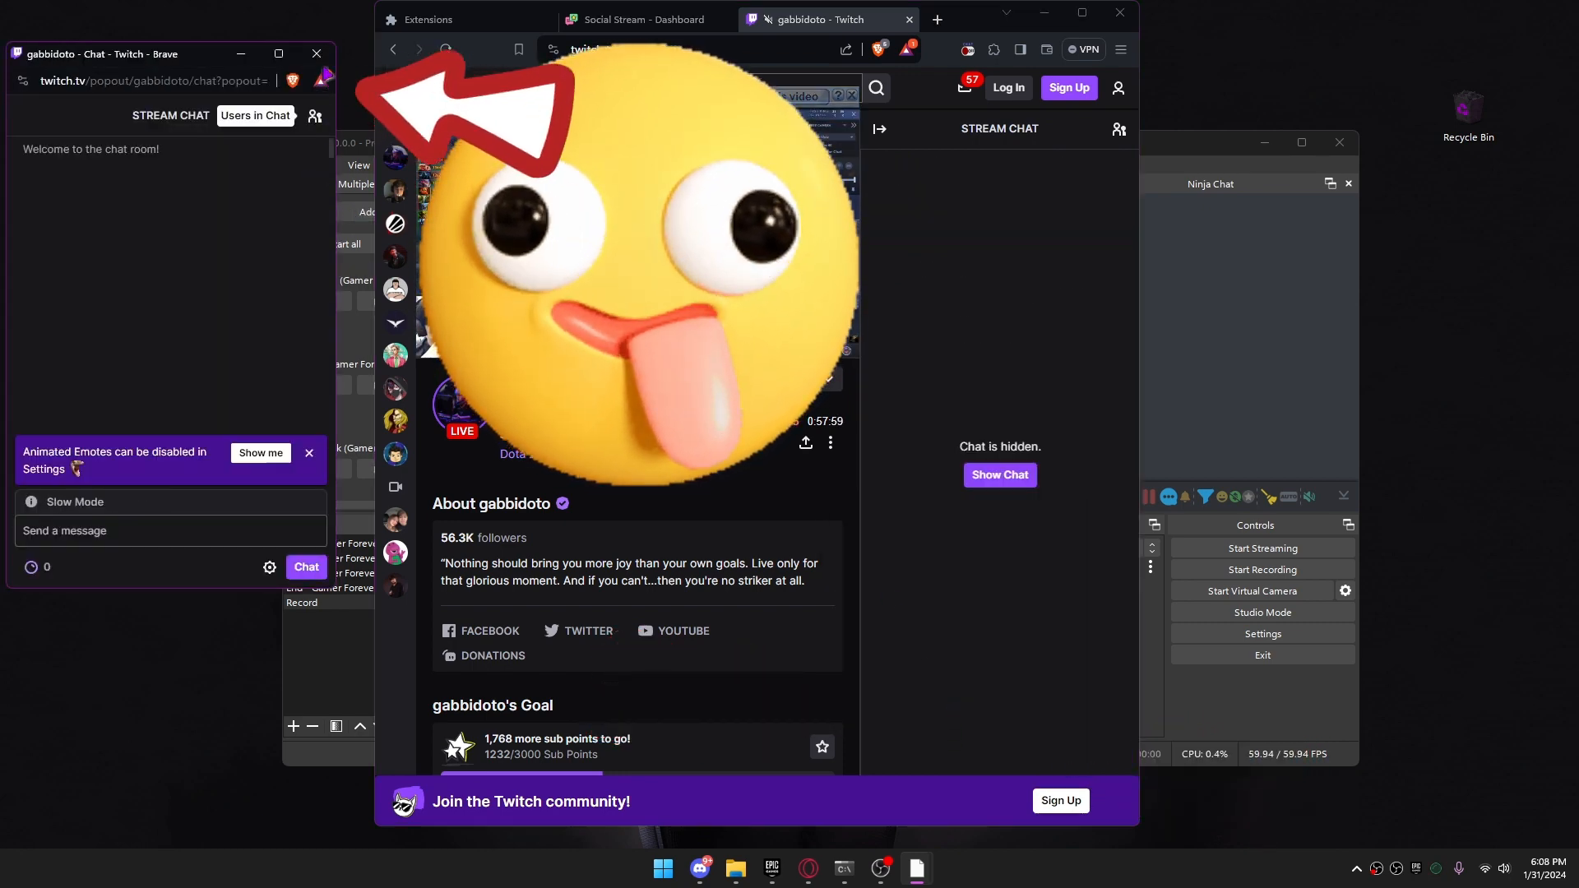
click(316, 54)
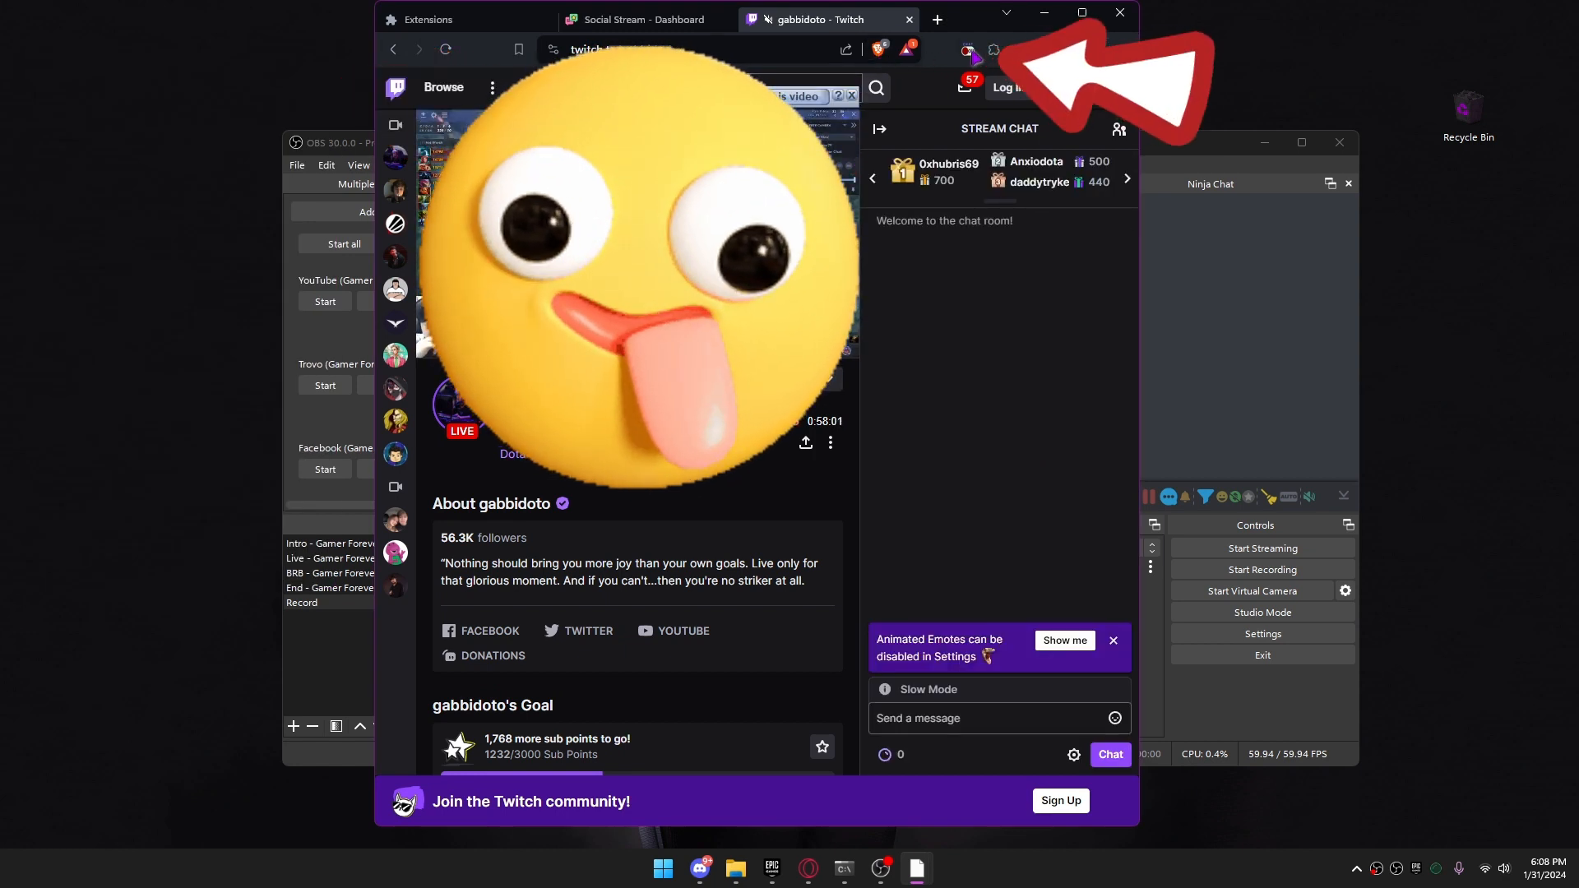
Enable the Social Stream Ninja extension and pop out the Twitch channel's chat into its own window
click(879, 50)
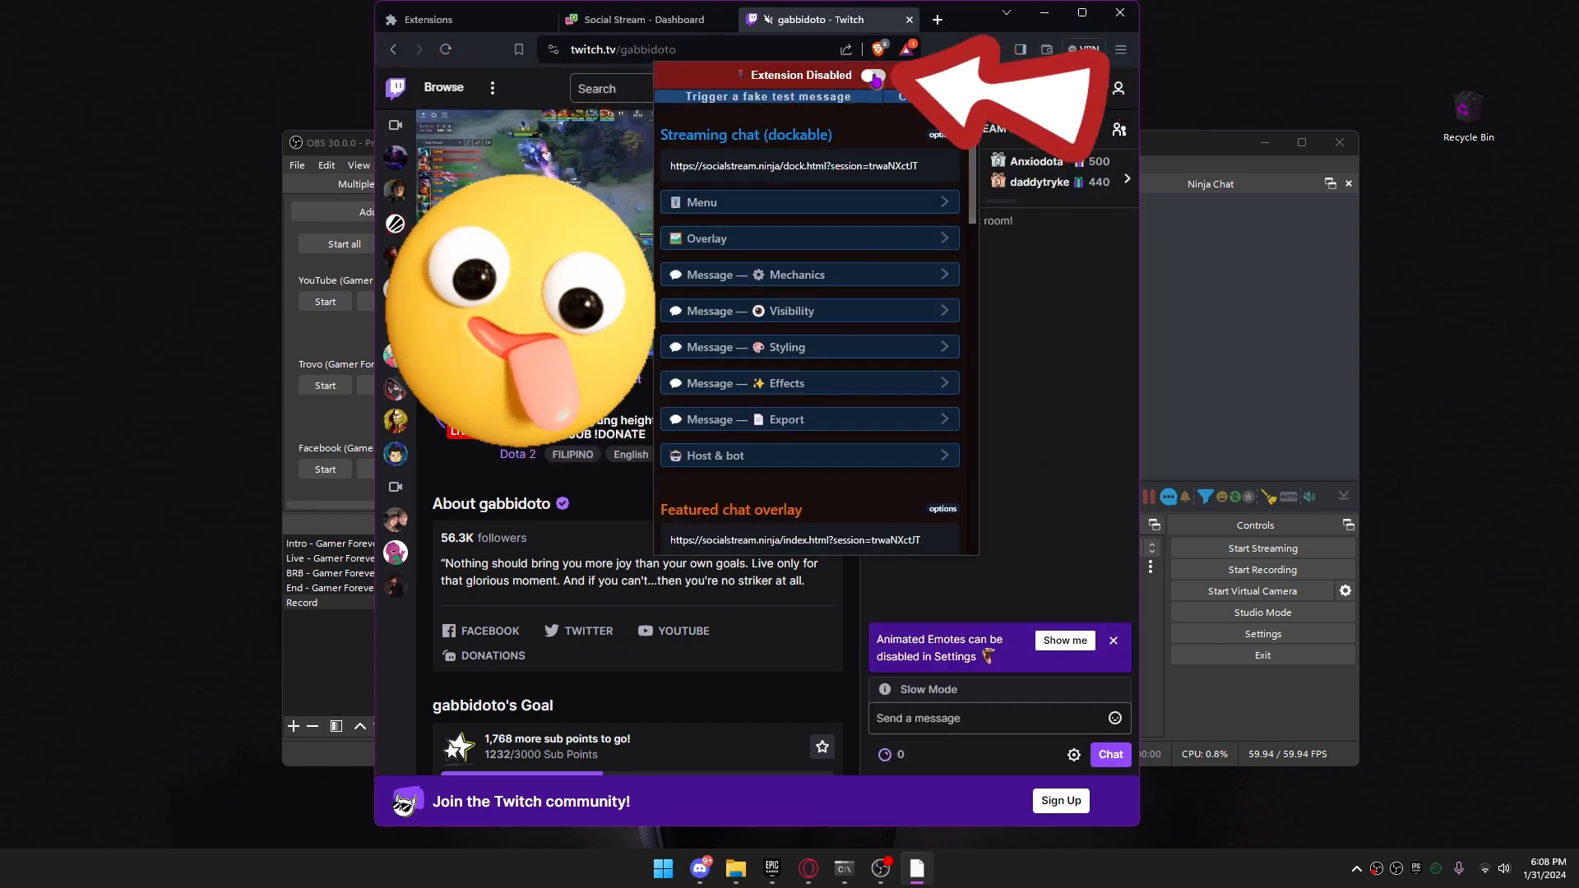
click(870, 76)
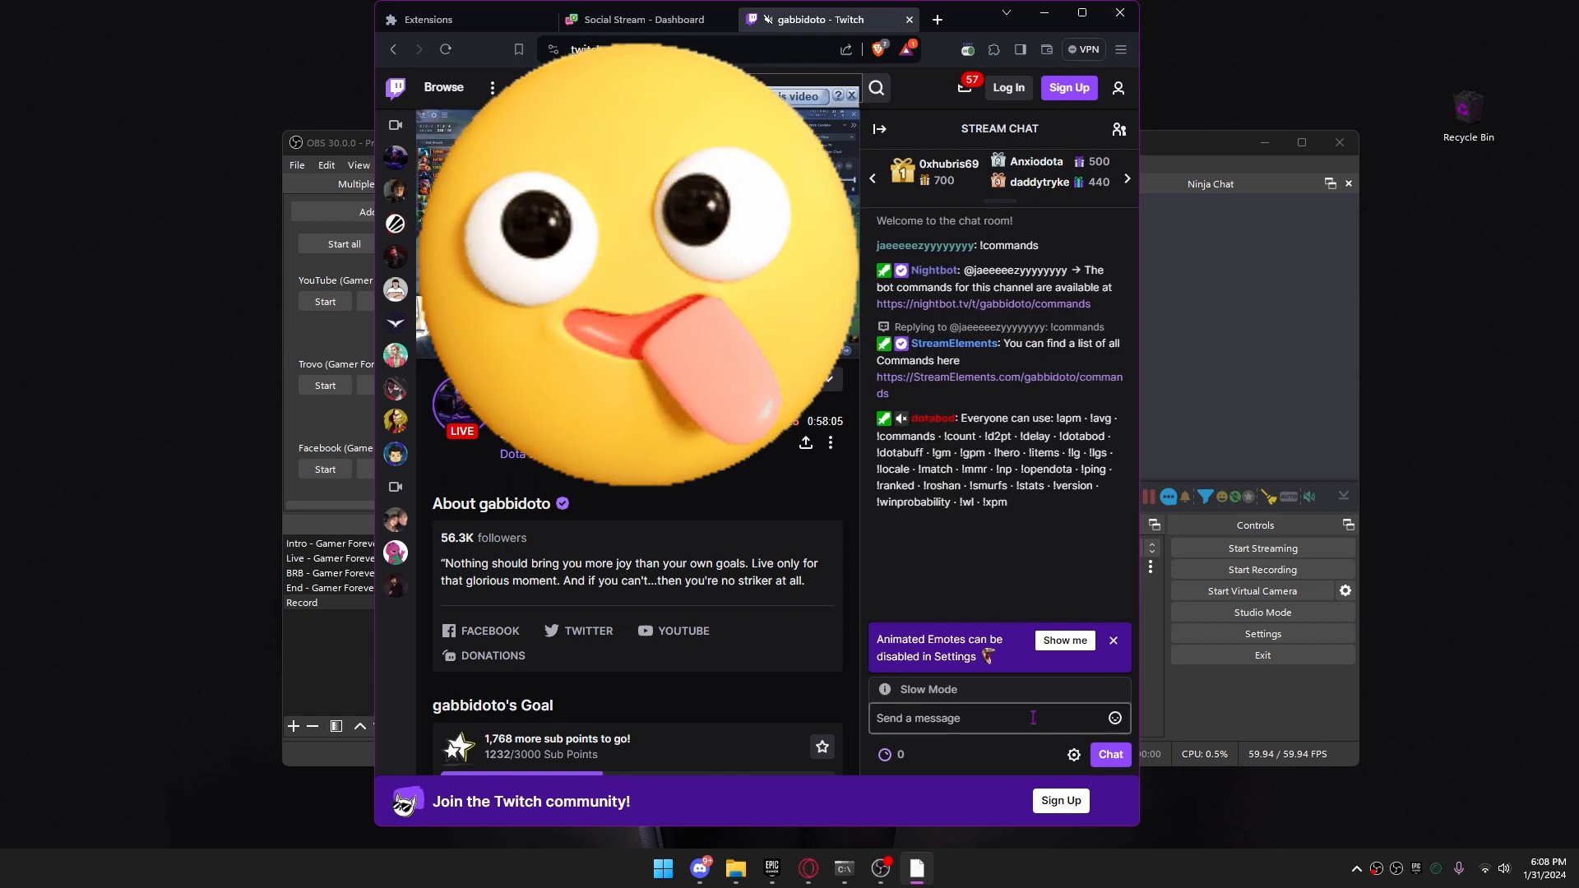
click(1074, 756)
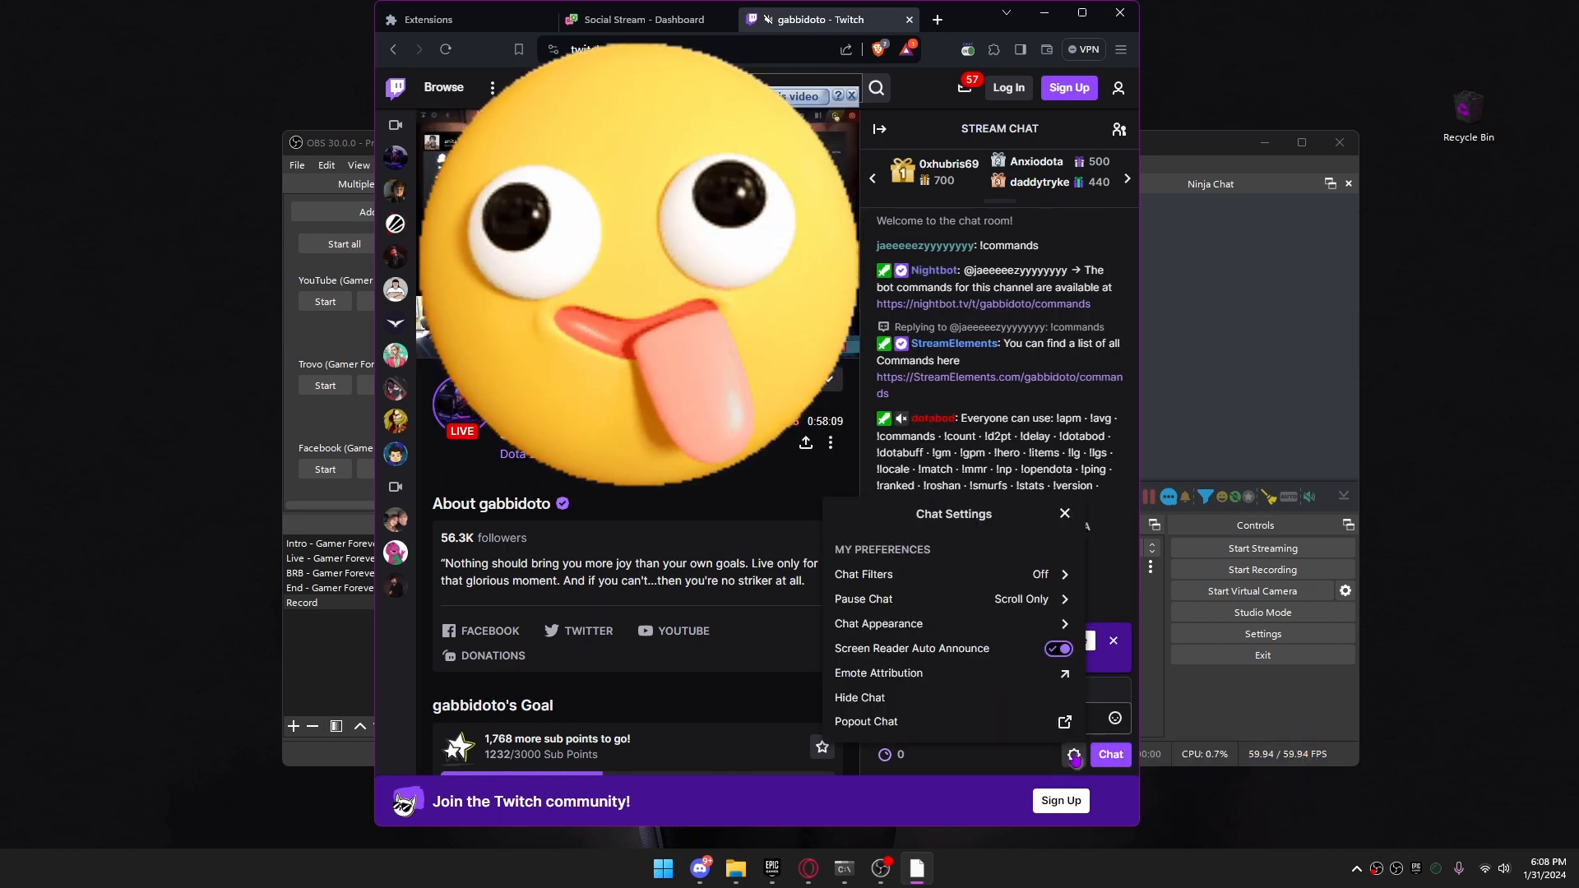
click(910, 729)
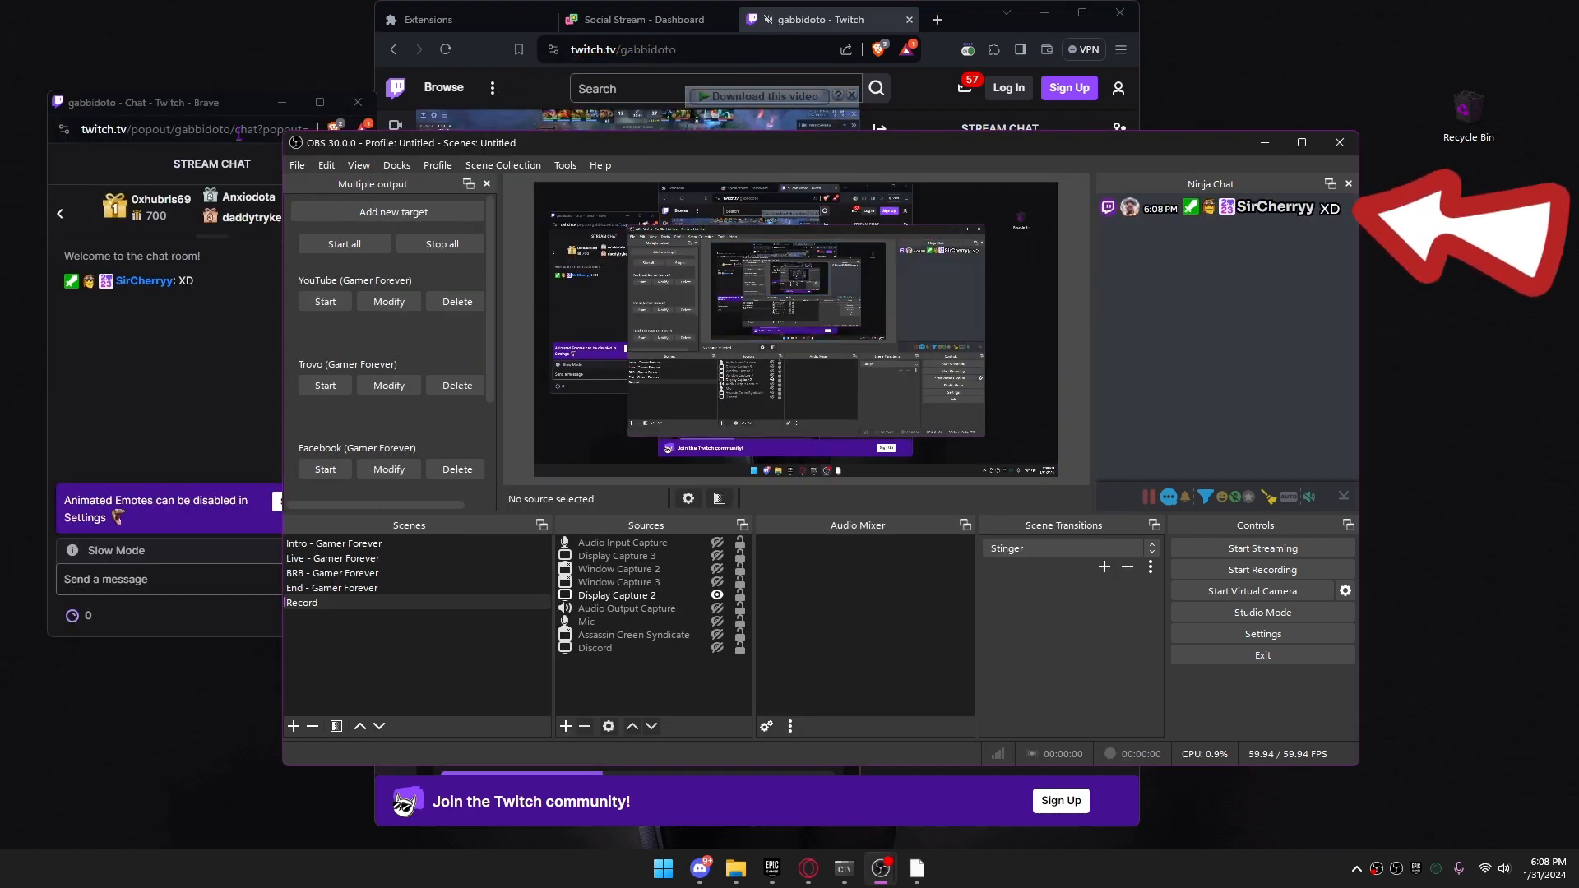
Move the popped-out Twitch chat farther from the OBS window and close the Twitch channel tab in Brave
click(196, 110)
drag(200, 117, 175, 120)
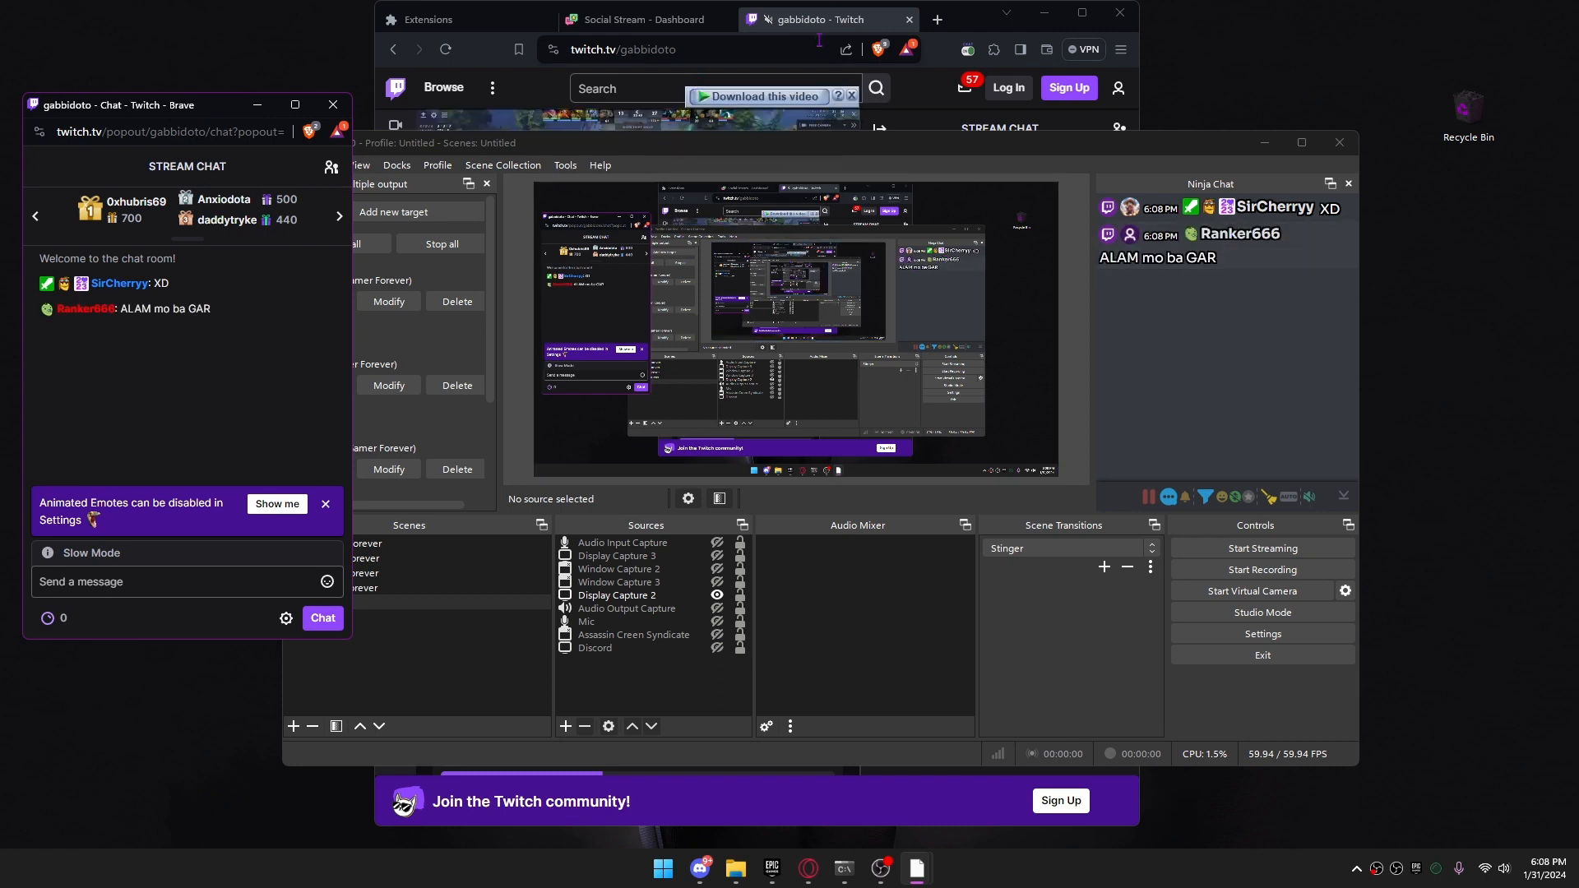
click(917, 28)
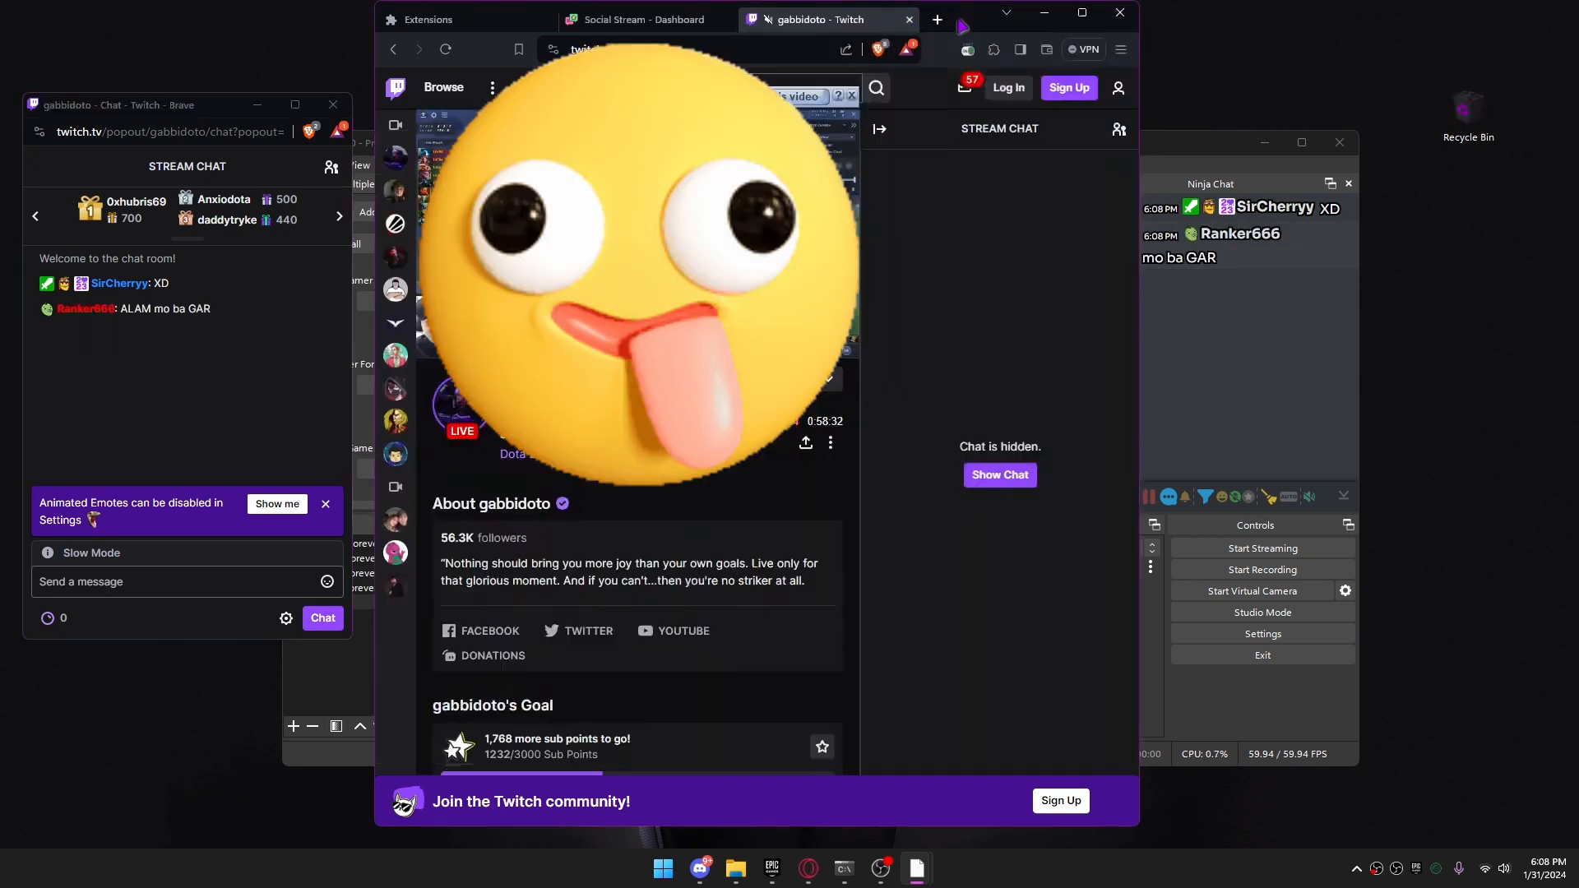
click(909, 19)
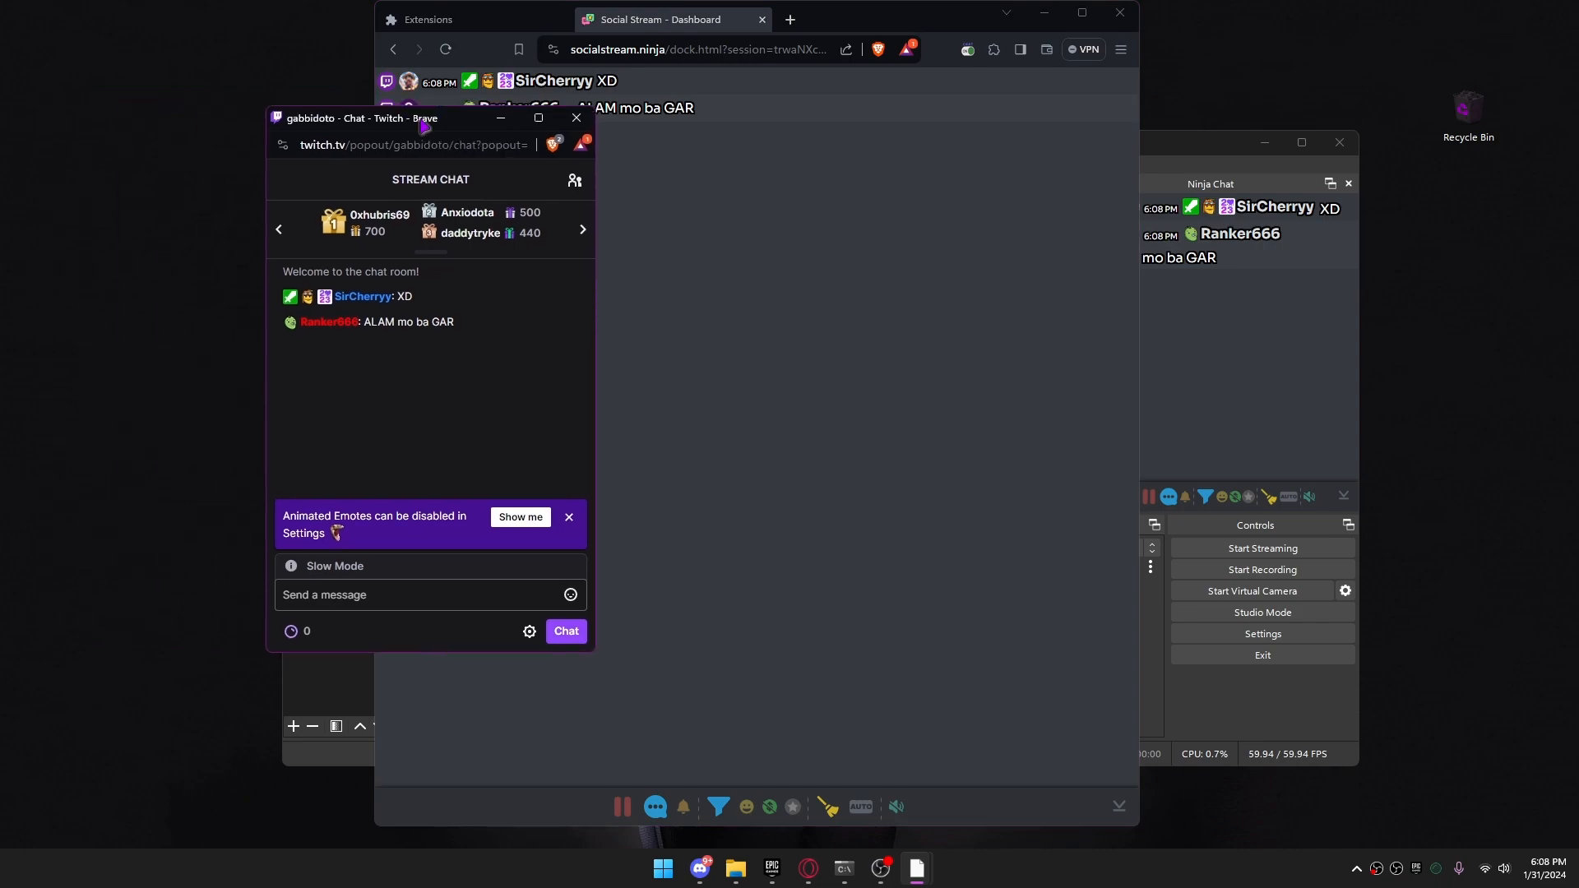
Open youtube.com in a new tab and open the "FORTNITE RANKED DUOS ZERO BUILD - TOP 100" live stream from the fortnite live results
click(790, 19)
text(youtube.com)
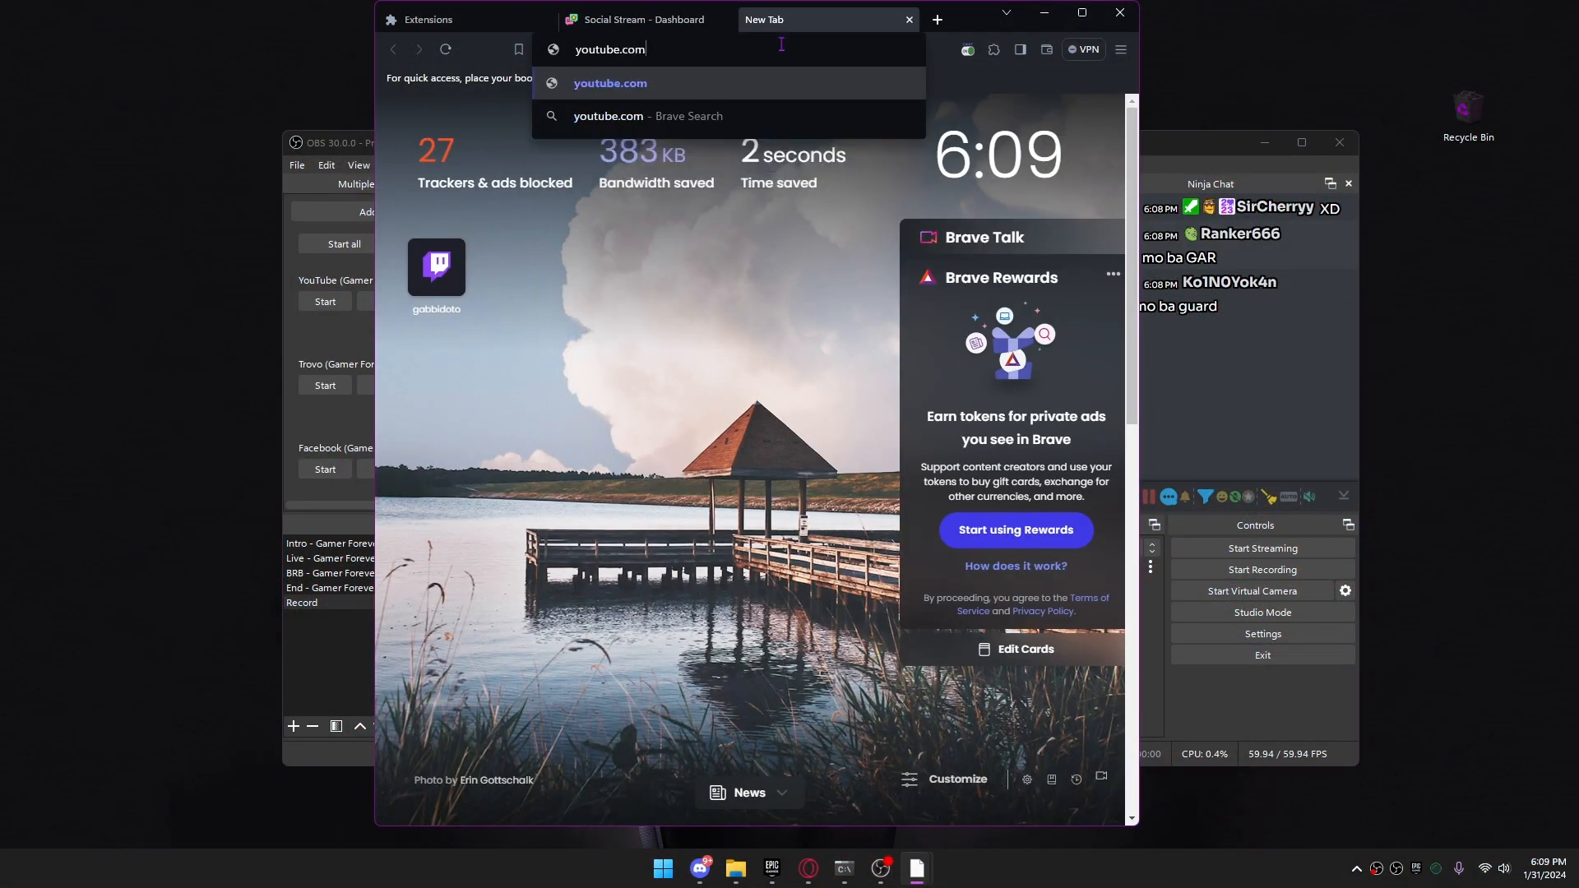
key(Return)
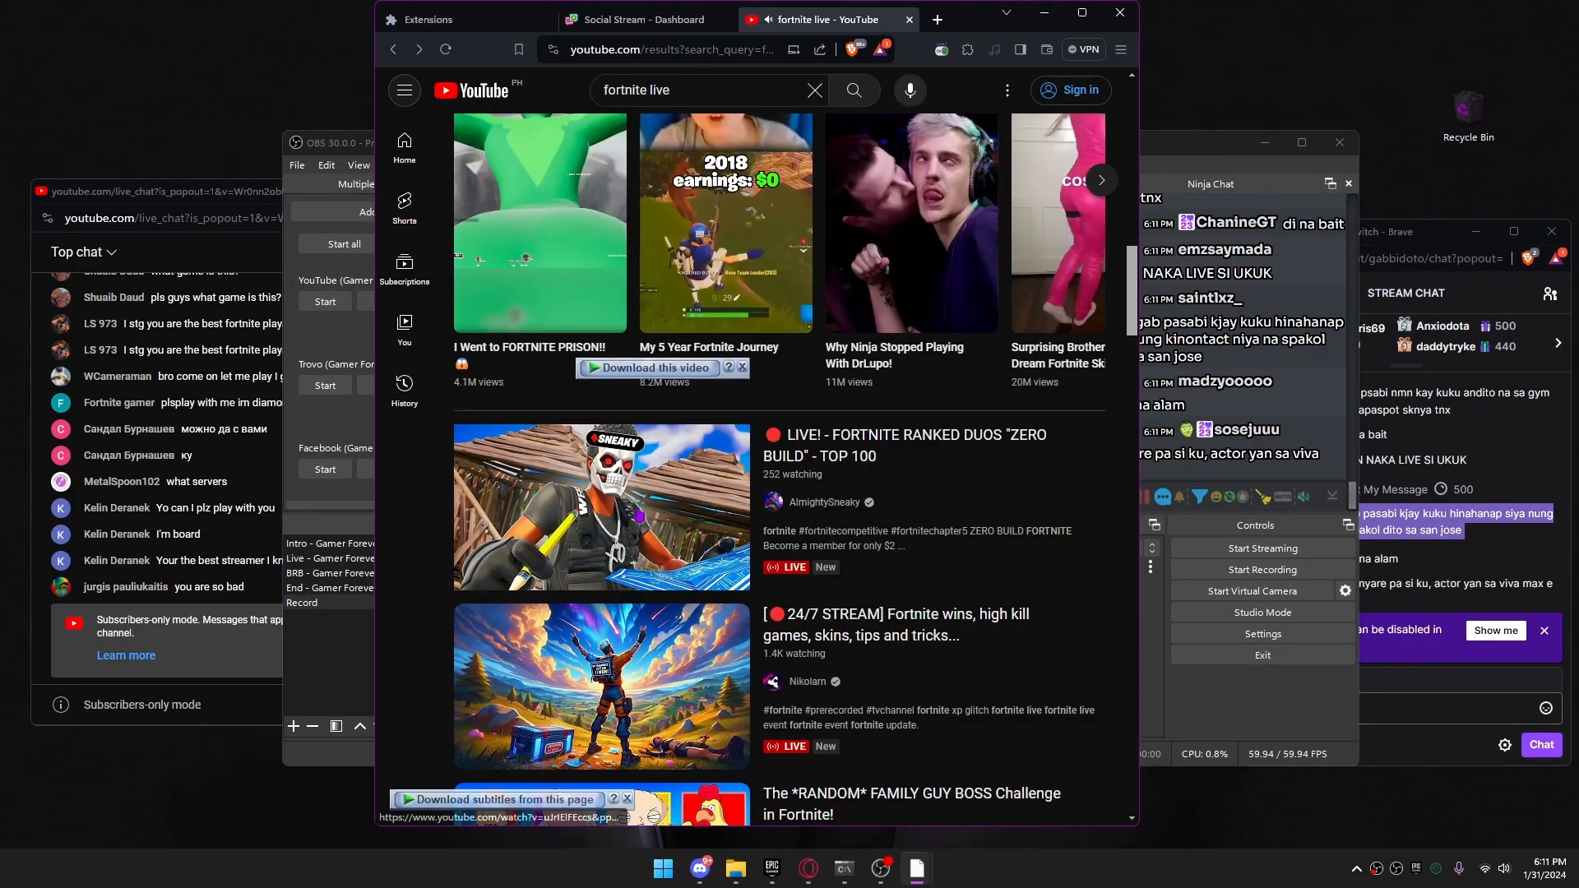
click(638, 515)
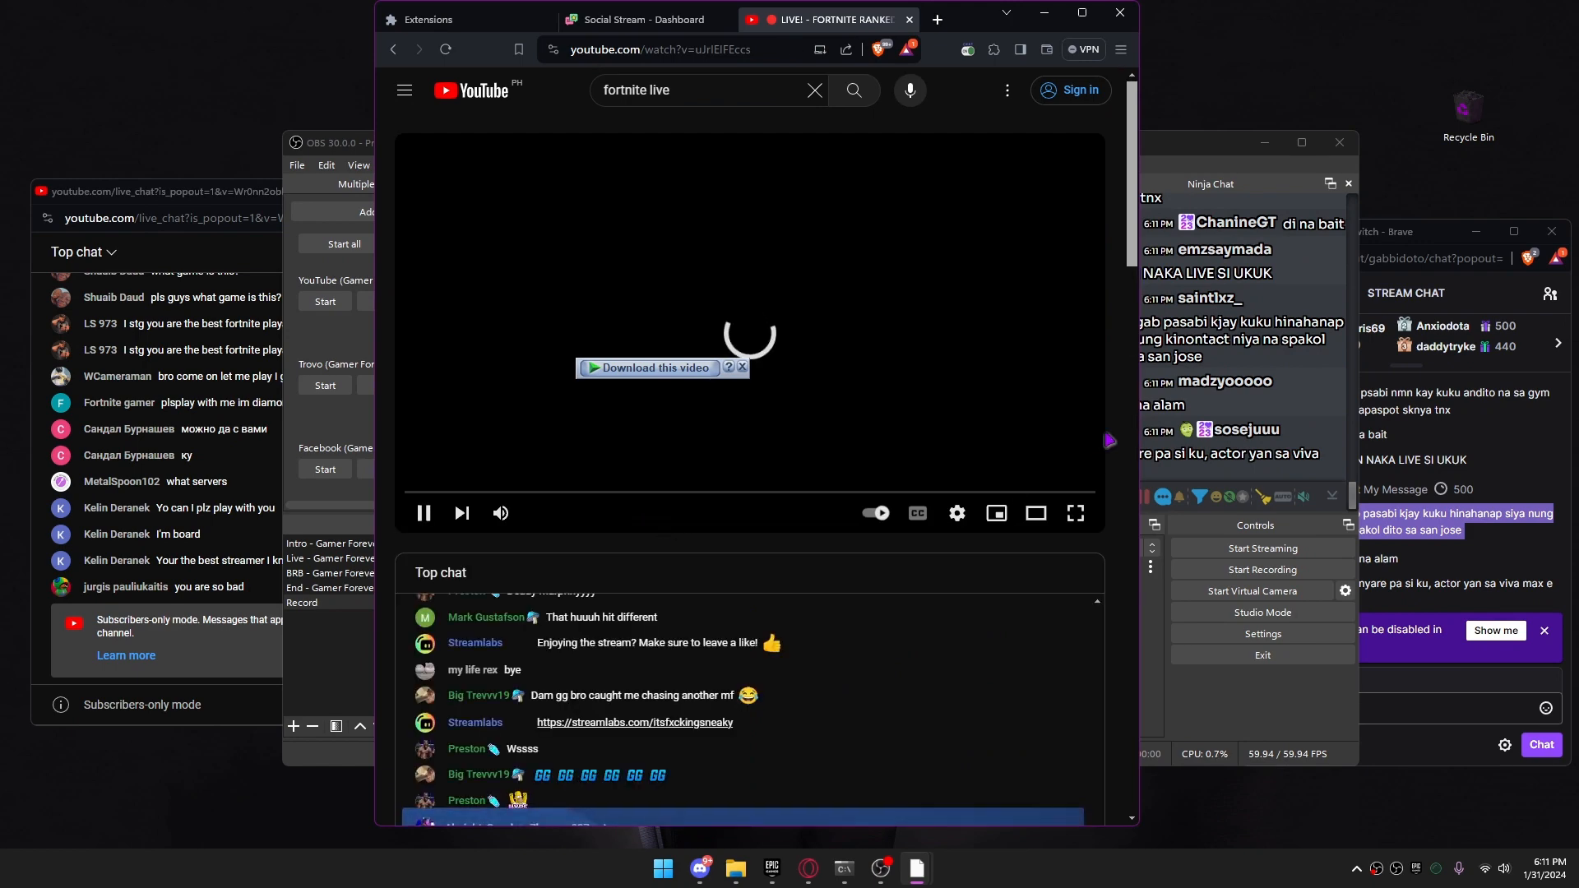
Pop out the YouTube stream's live chat and bring OBS forward to compare it with the Ninja Chat dock
scroll(1120, 448, down, 4)
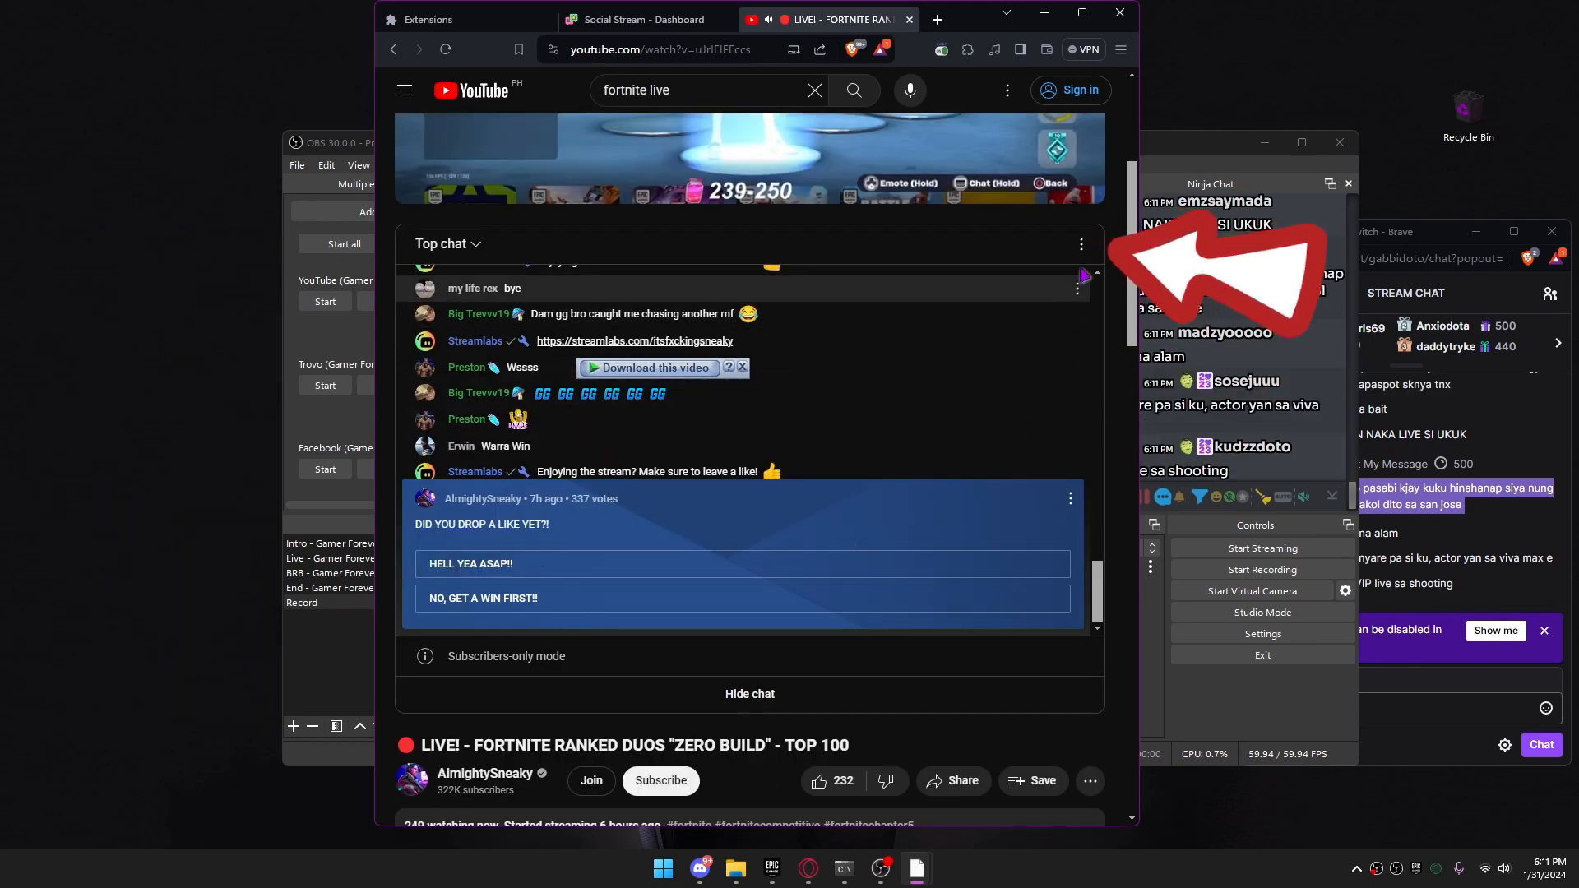
click(1082, 244)
click(996, 340)
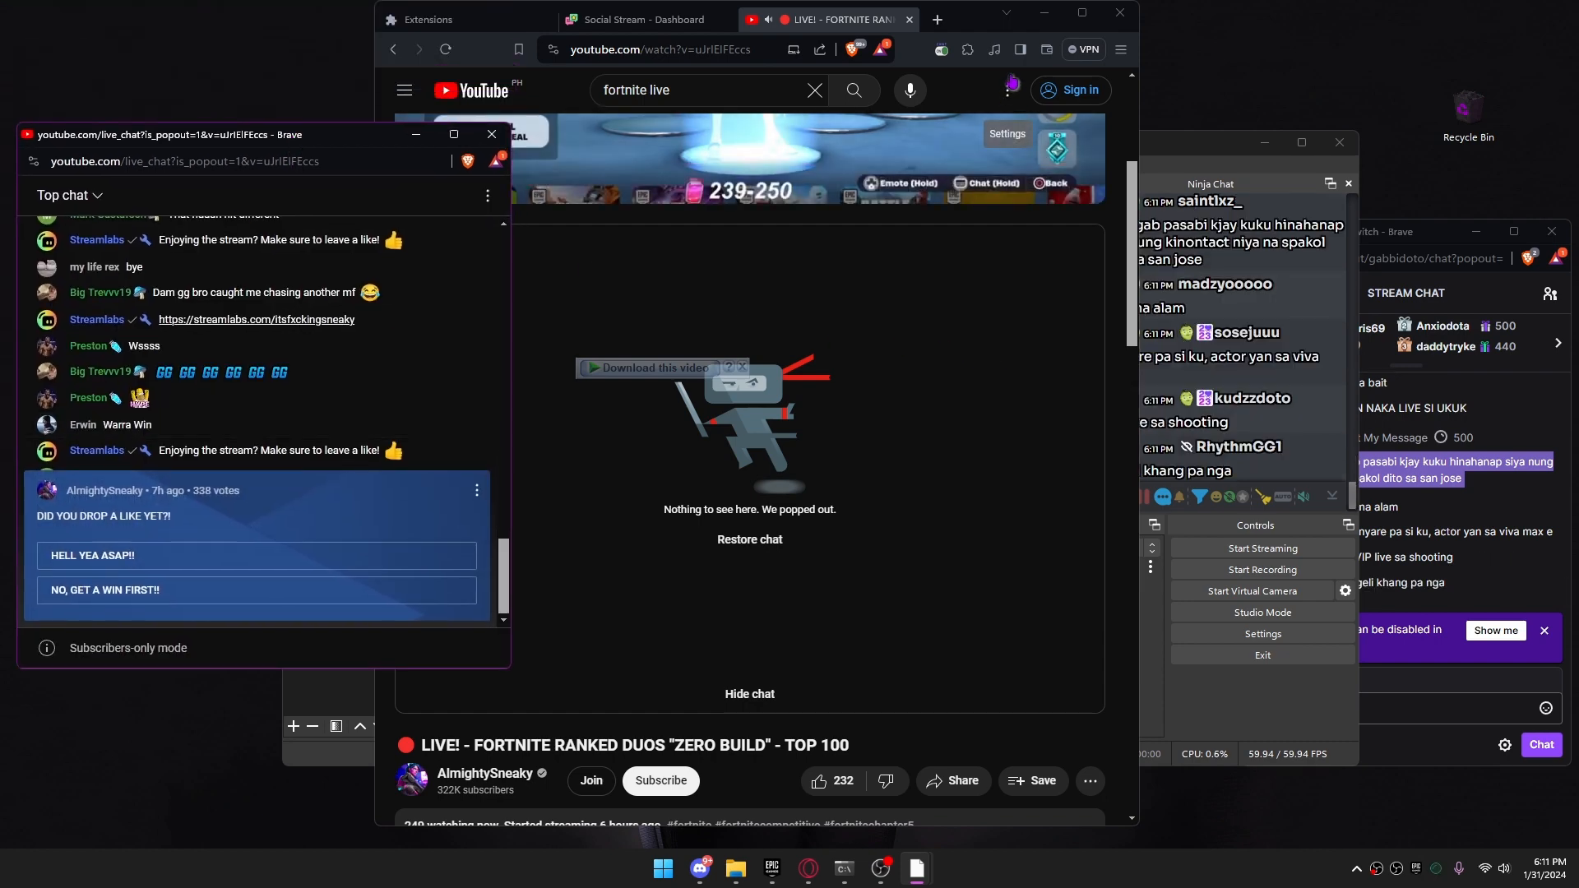
click(1196, 144)
click(232, 145)
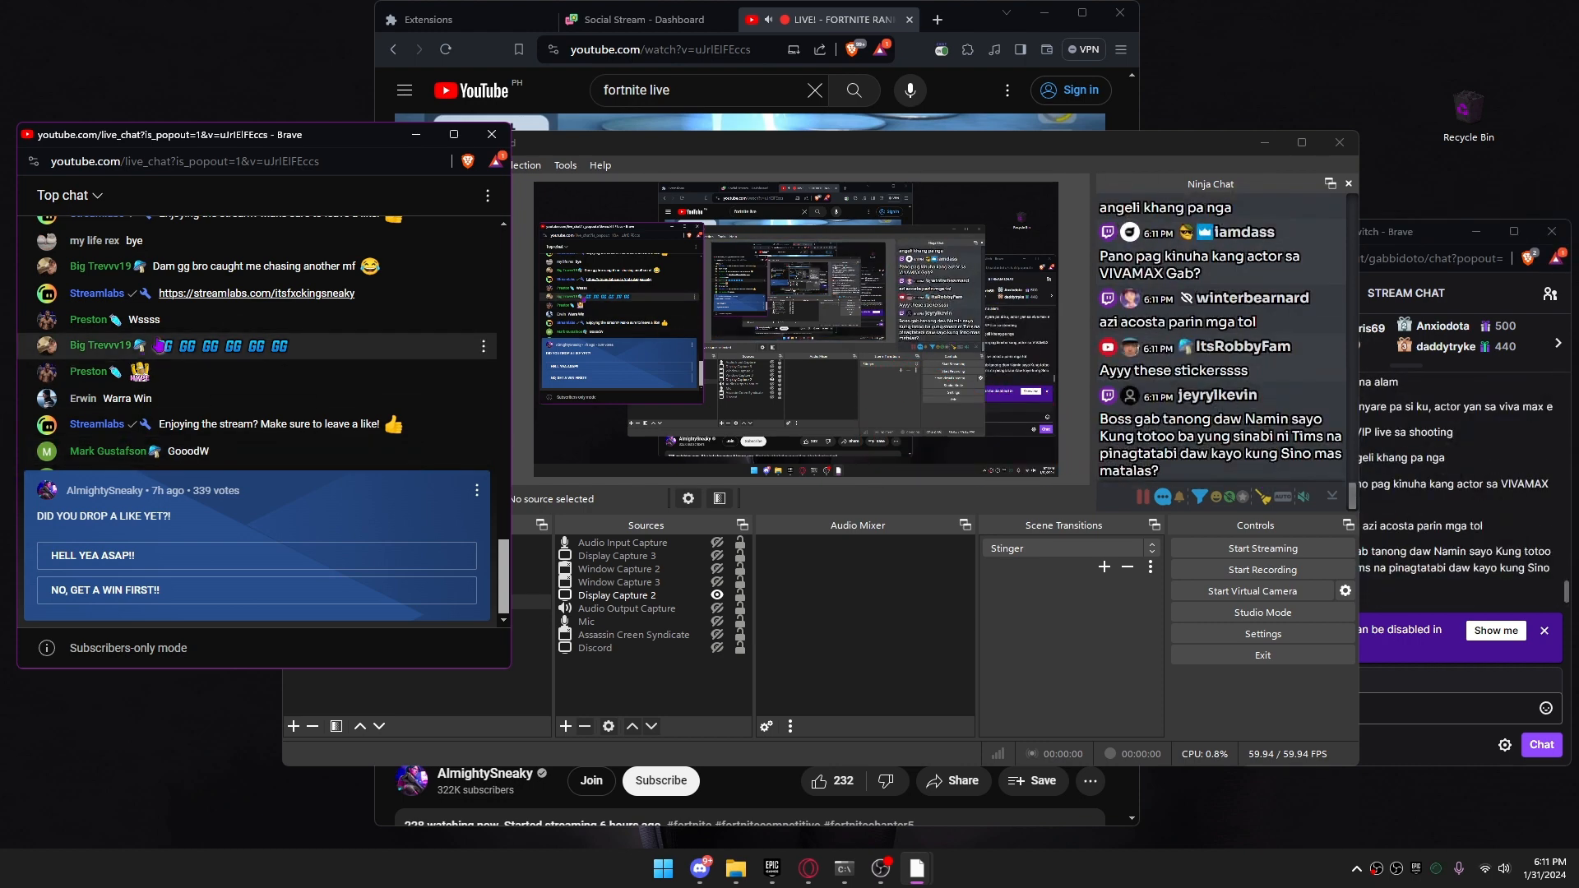
Minimize the popped-out YouTube and Twitch chat windows and return to OBS
click(416, 134)
click(1477, 232)
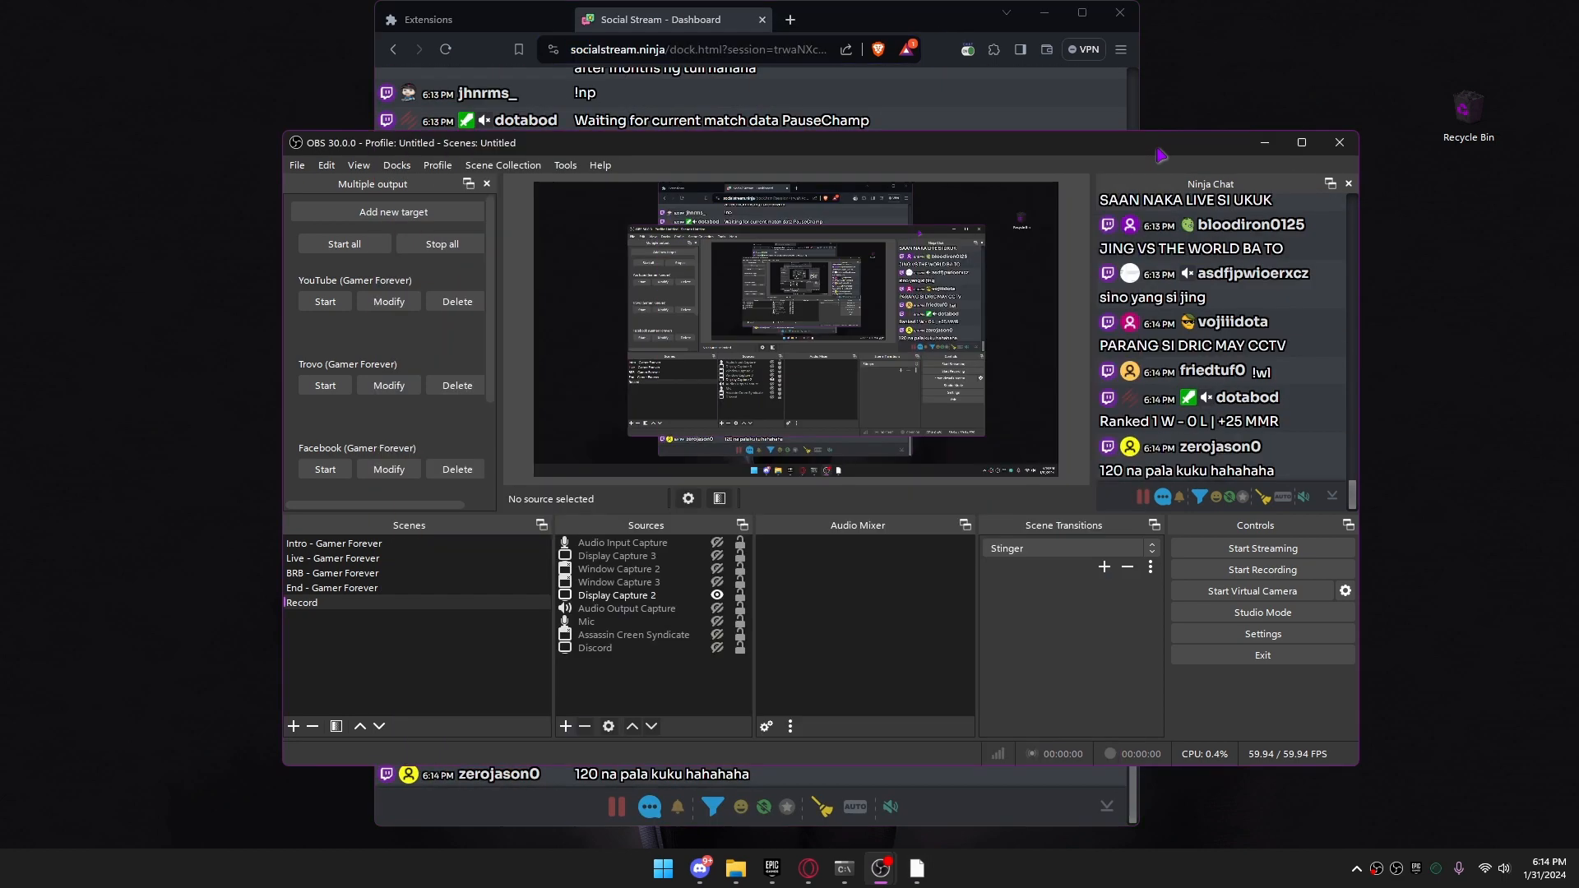
click(1038, 200)
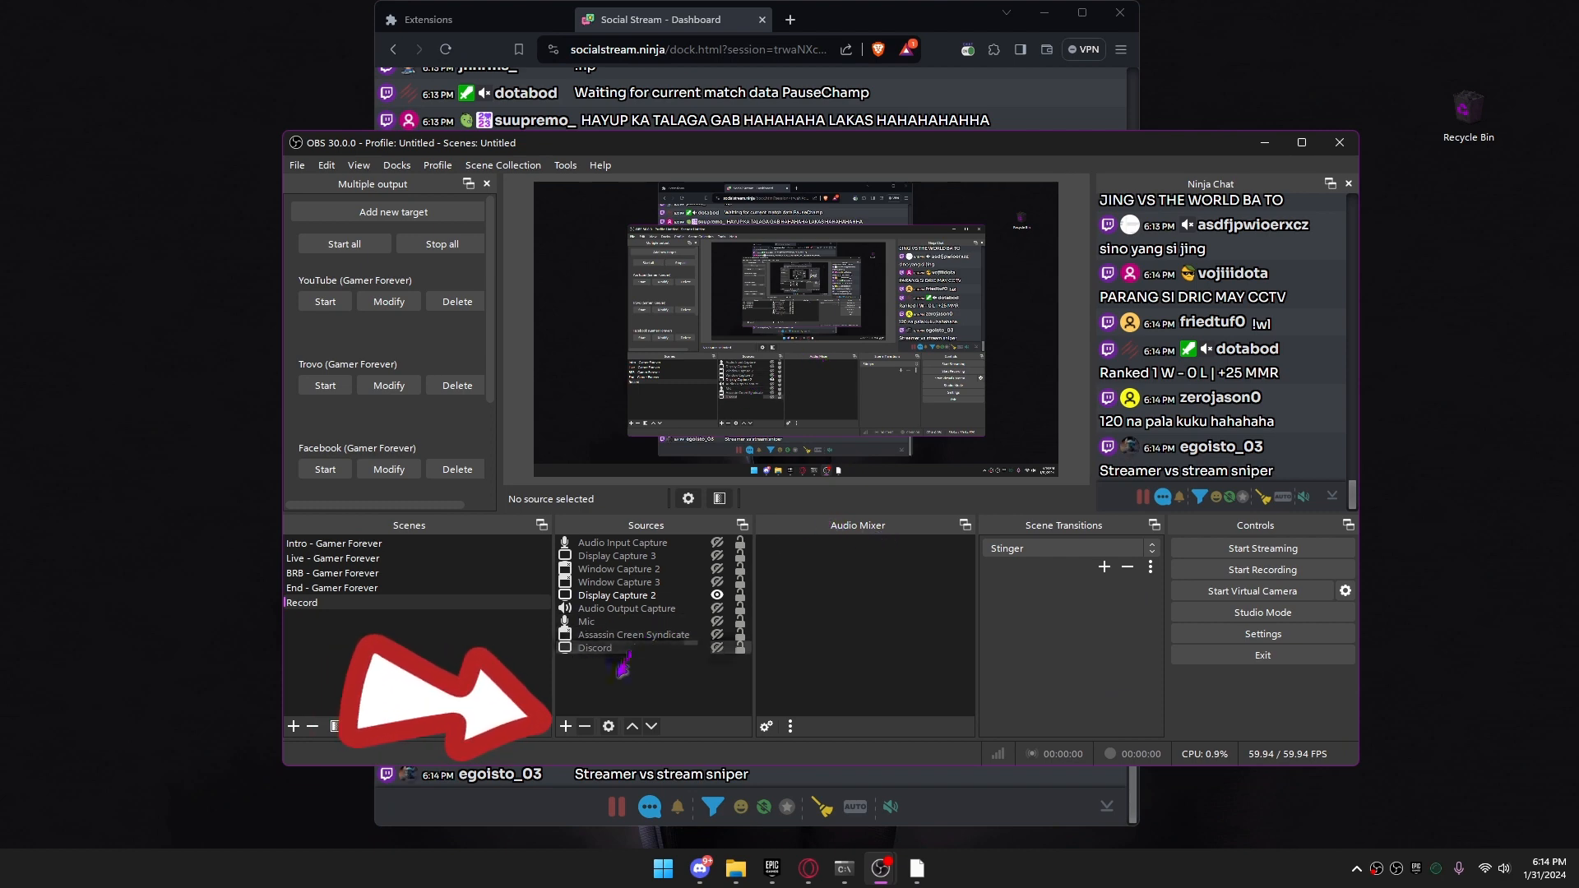
Add a new Window Capture source named Chat in the Record scene, capturing the "[brave.exe]: Social Stream - Dashboard - Brave" window
click(566, 726)
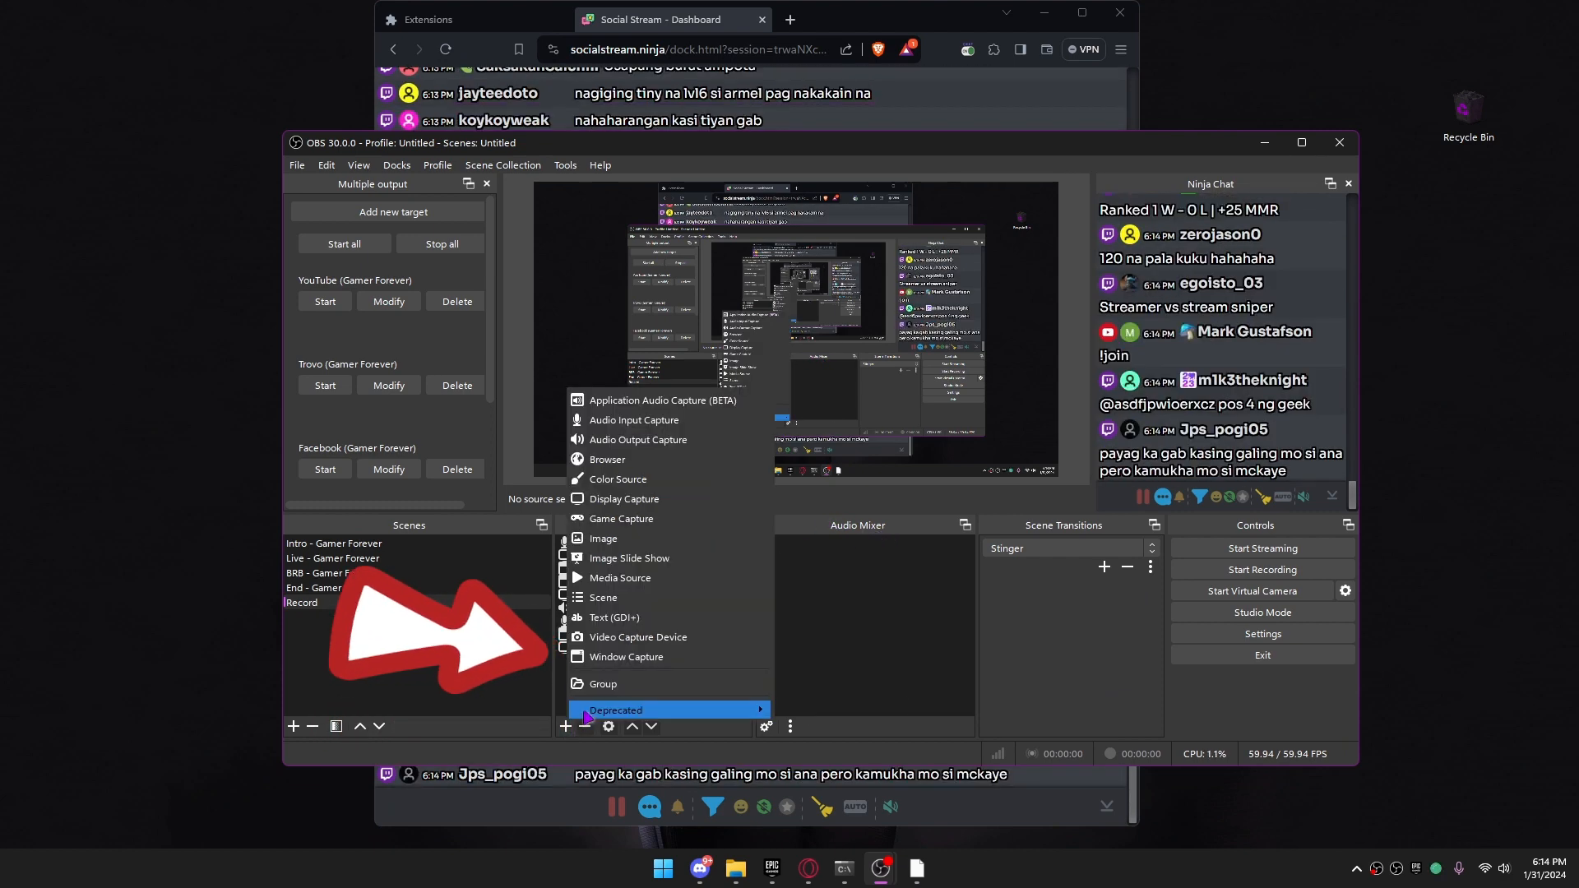
click(651, 657)
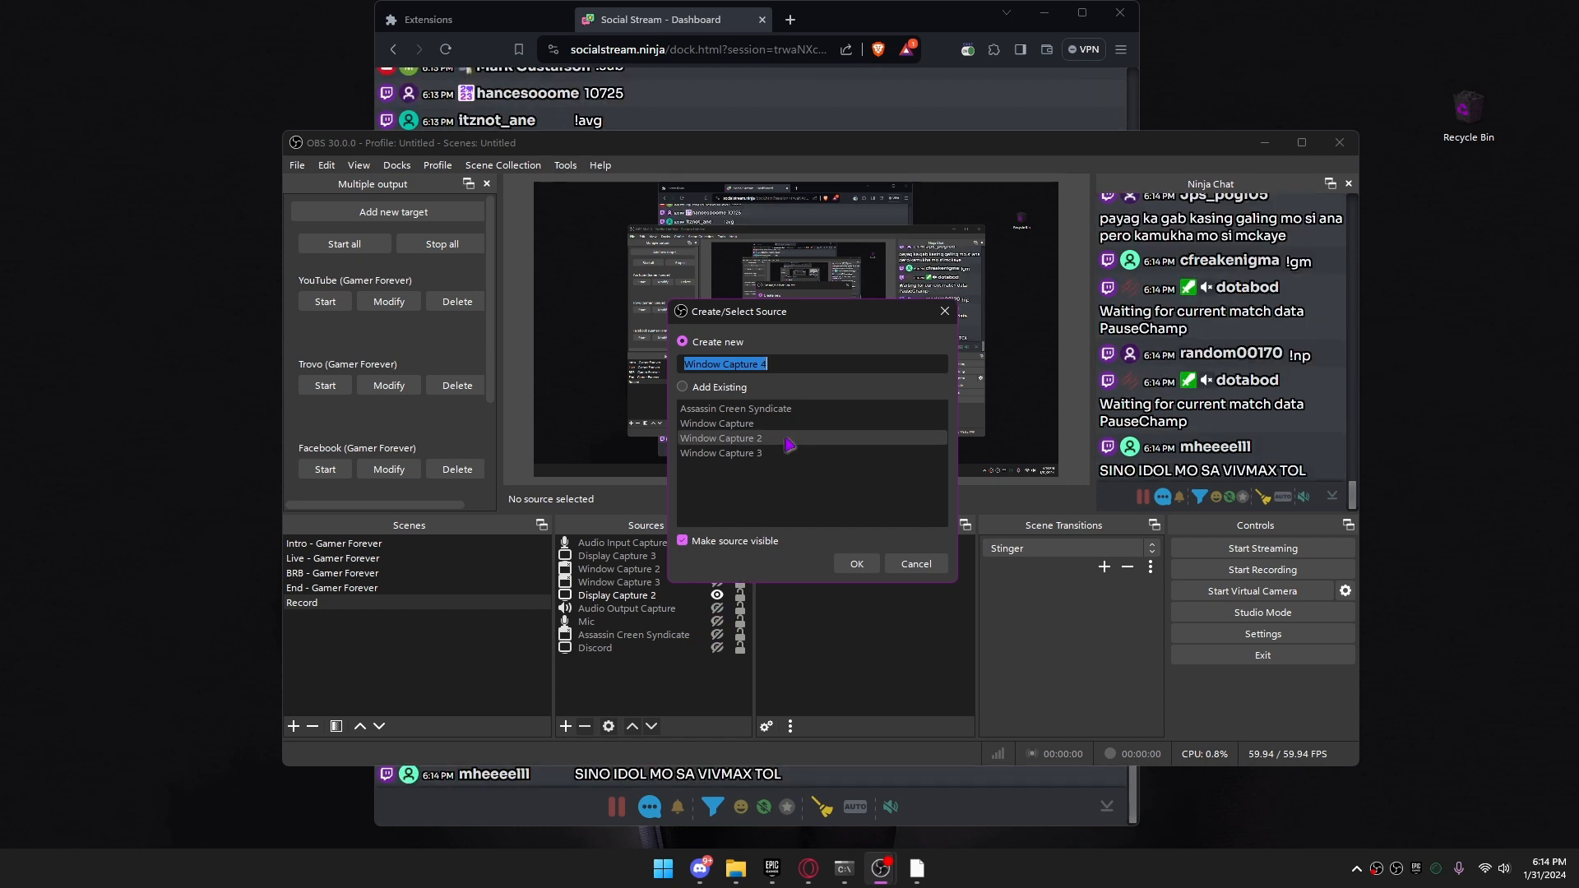
text(Chat)
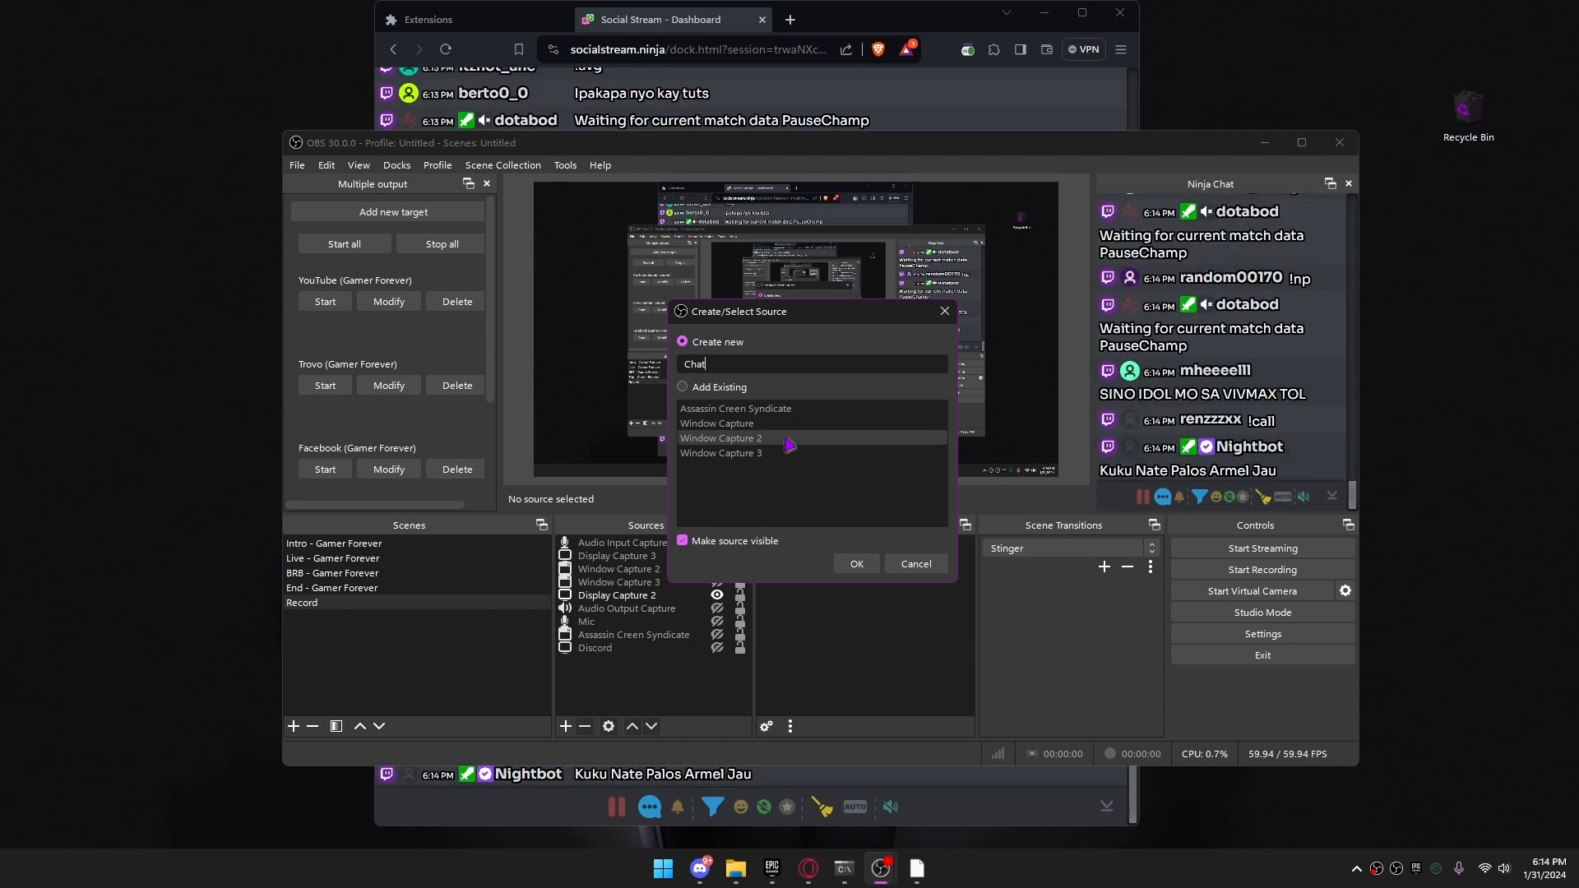
click(856, 563)
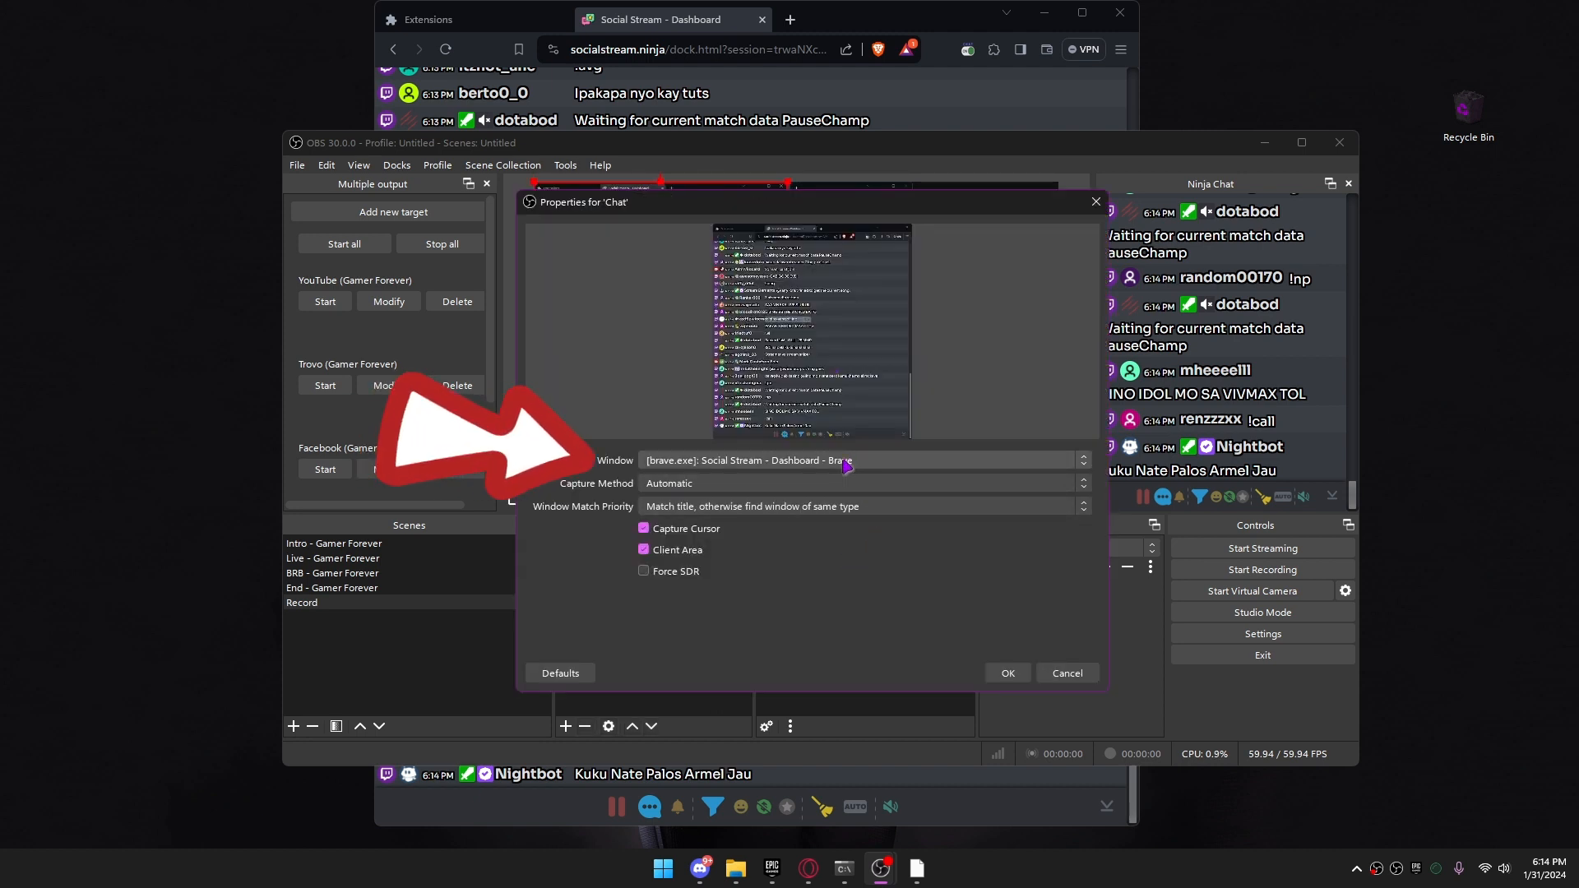
click(852, 461)
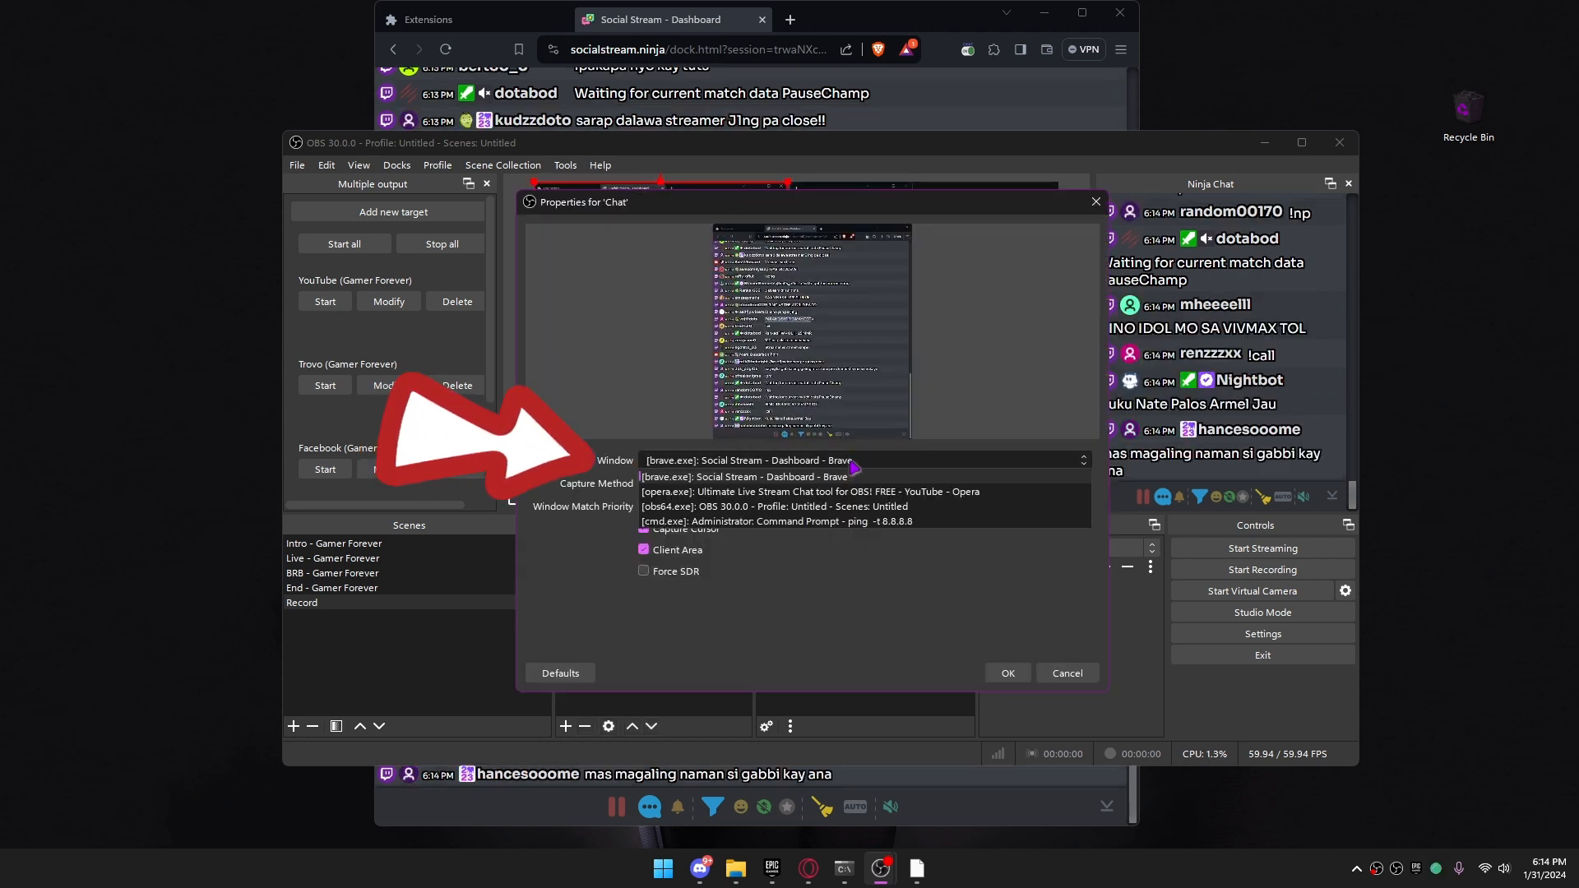
click(852, 476)
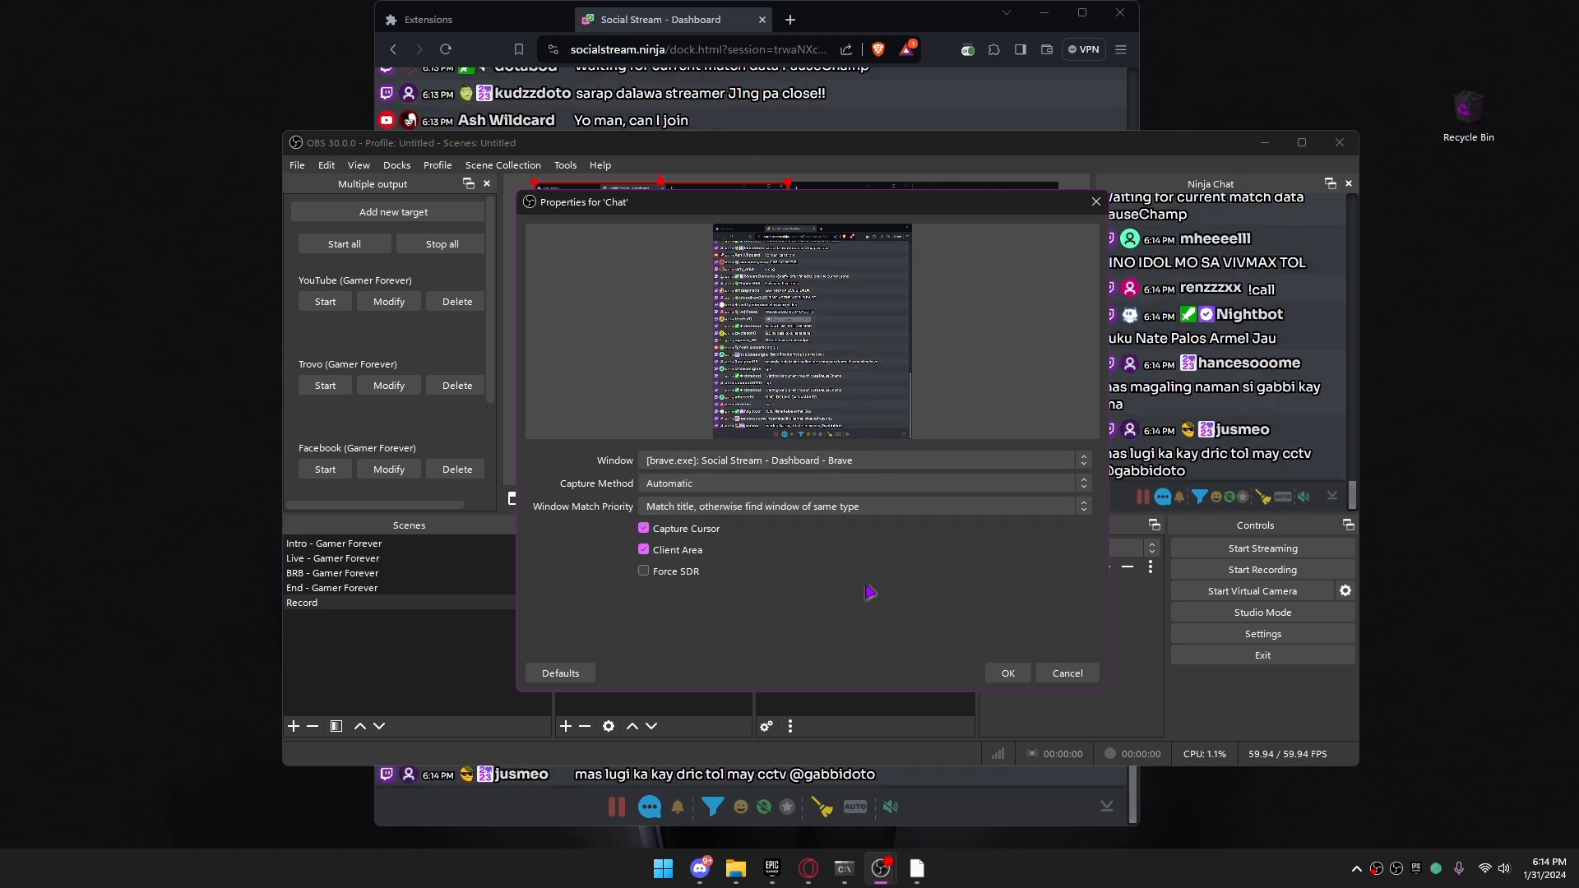
click(1001, 676)
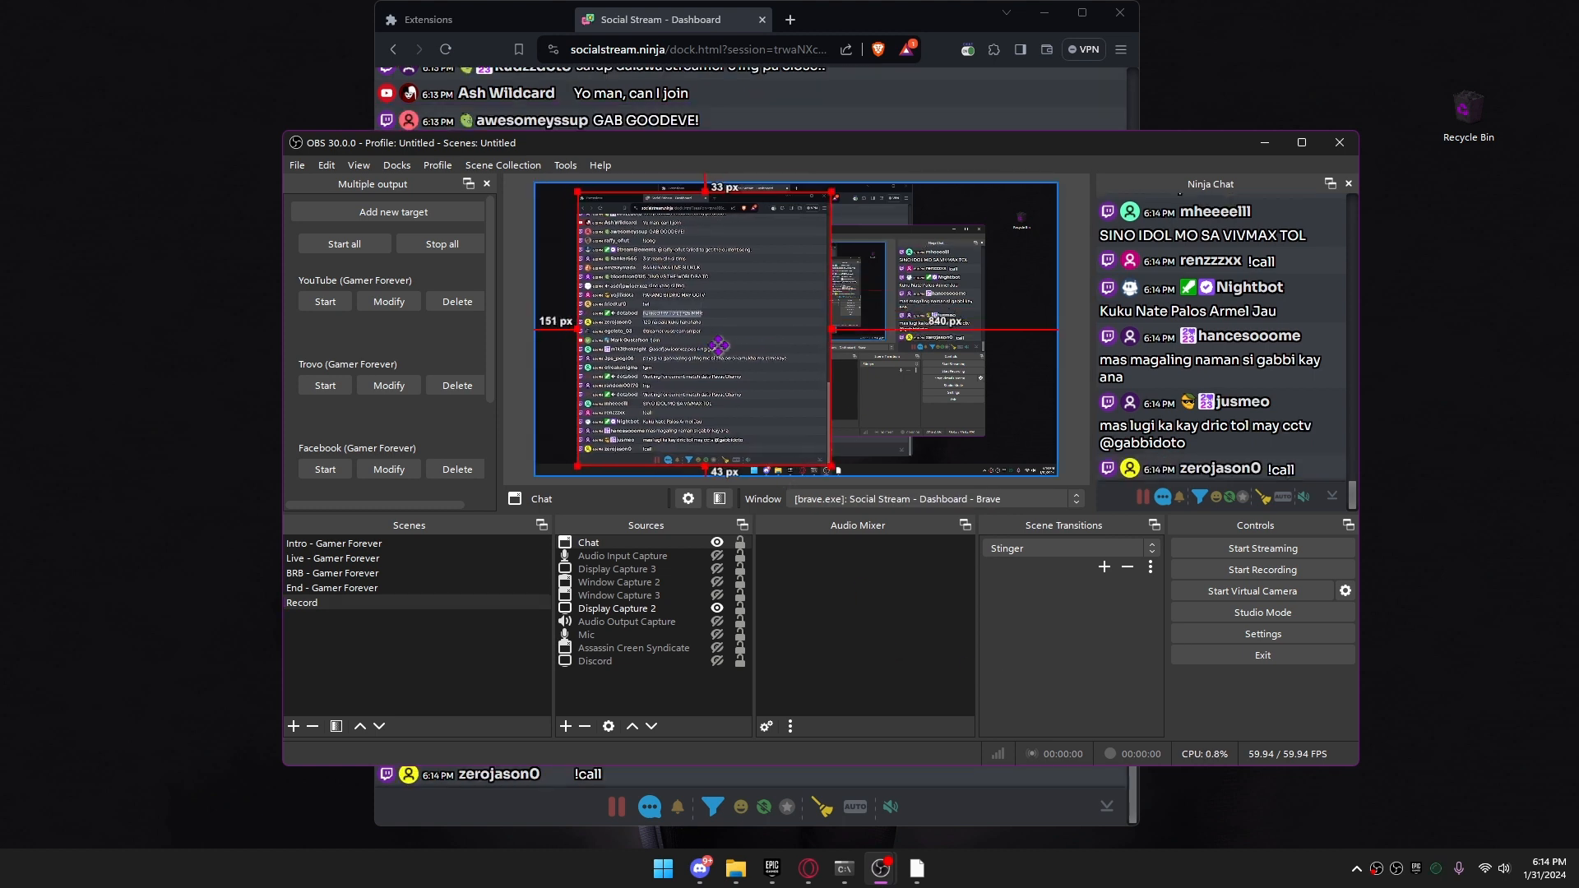
Reposition the Chat source over the display capture in the preview and change its blending mode so the layer beneath shows through
drag(742, 332, 846, 328)
right_click(872, 303)
click(839, 304)
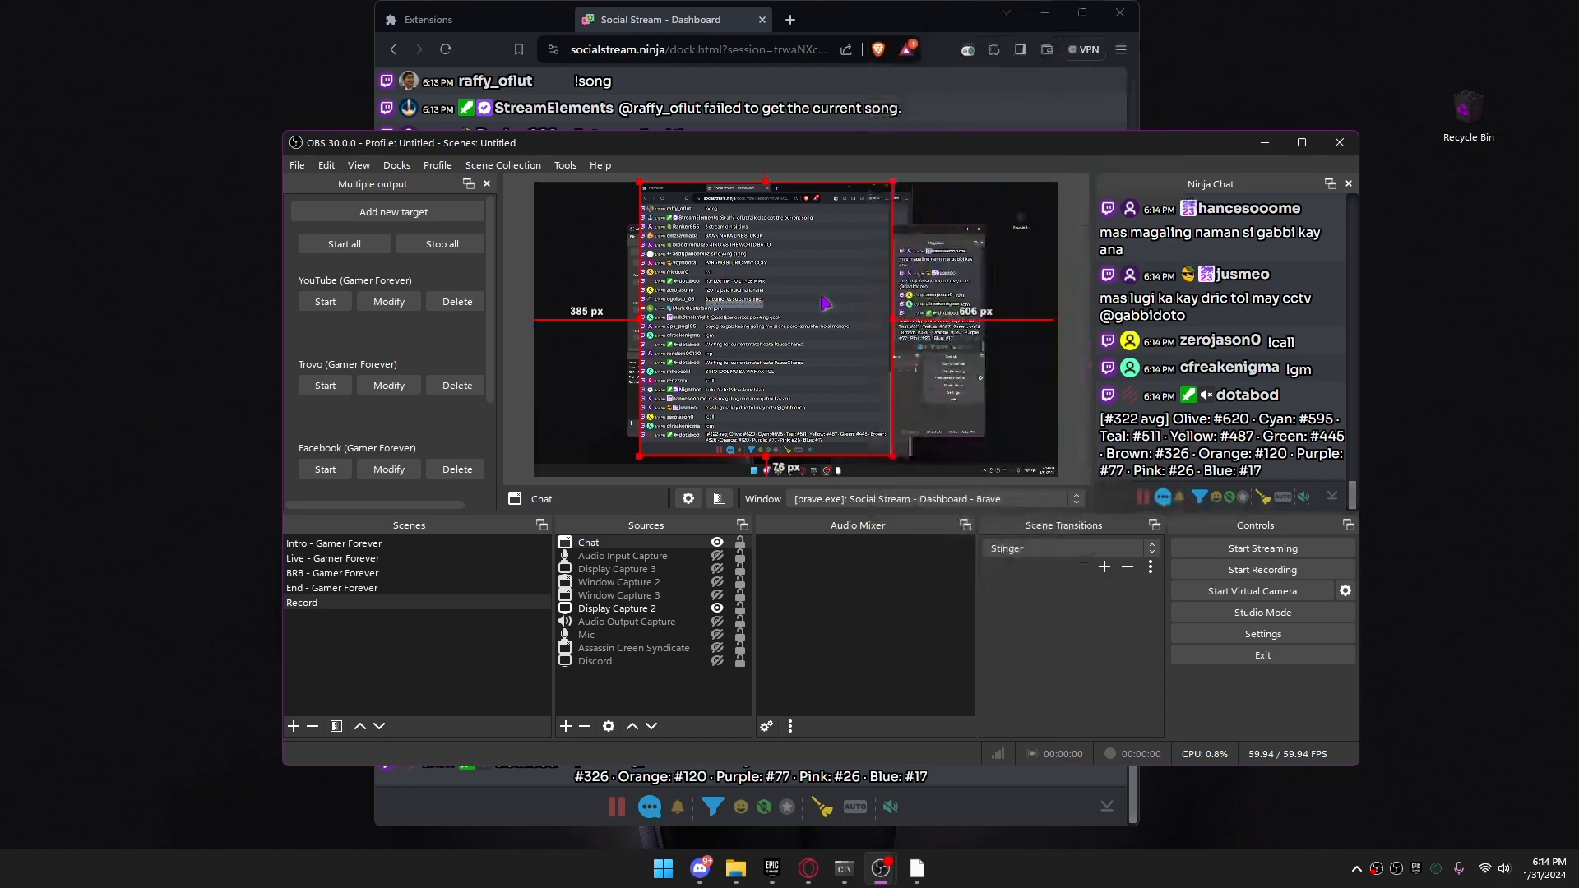
right_click(822, 303)
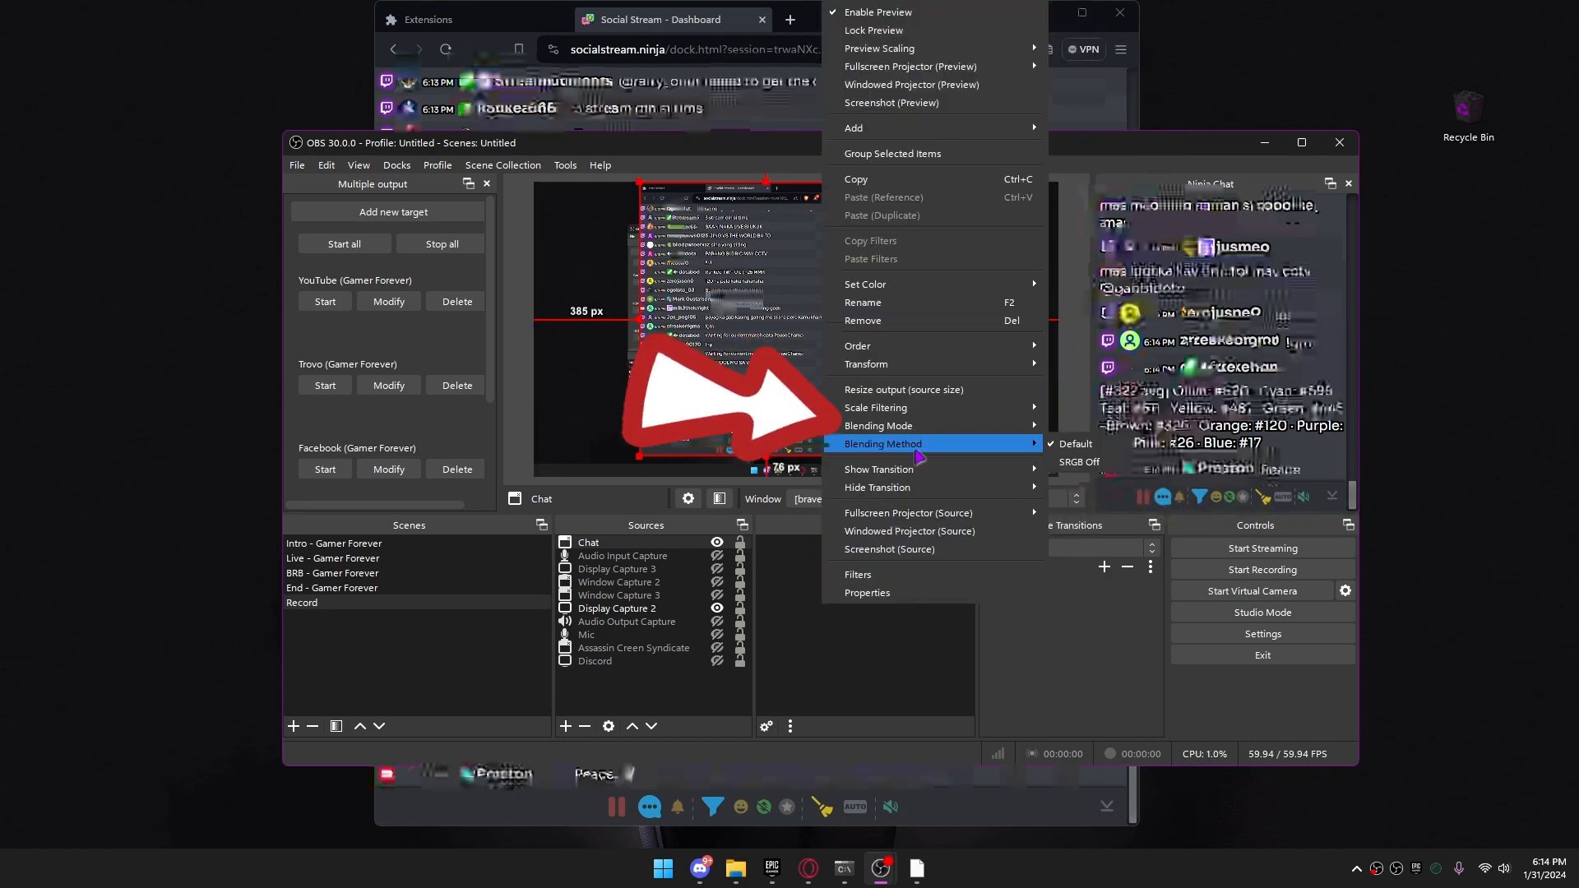
mouse_move(951, 428)
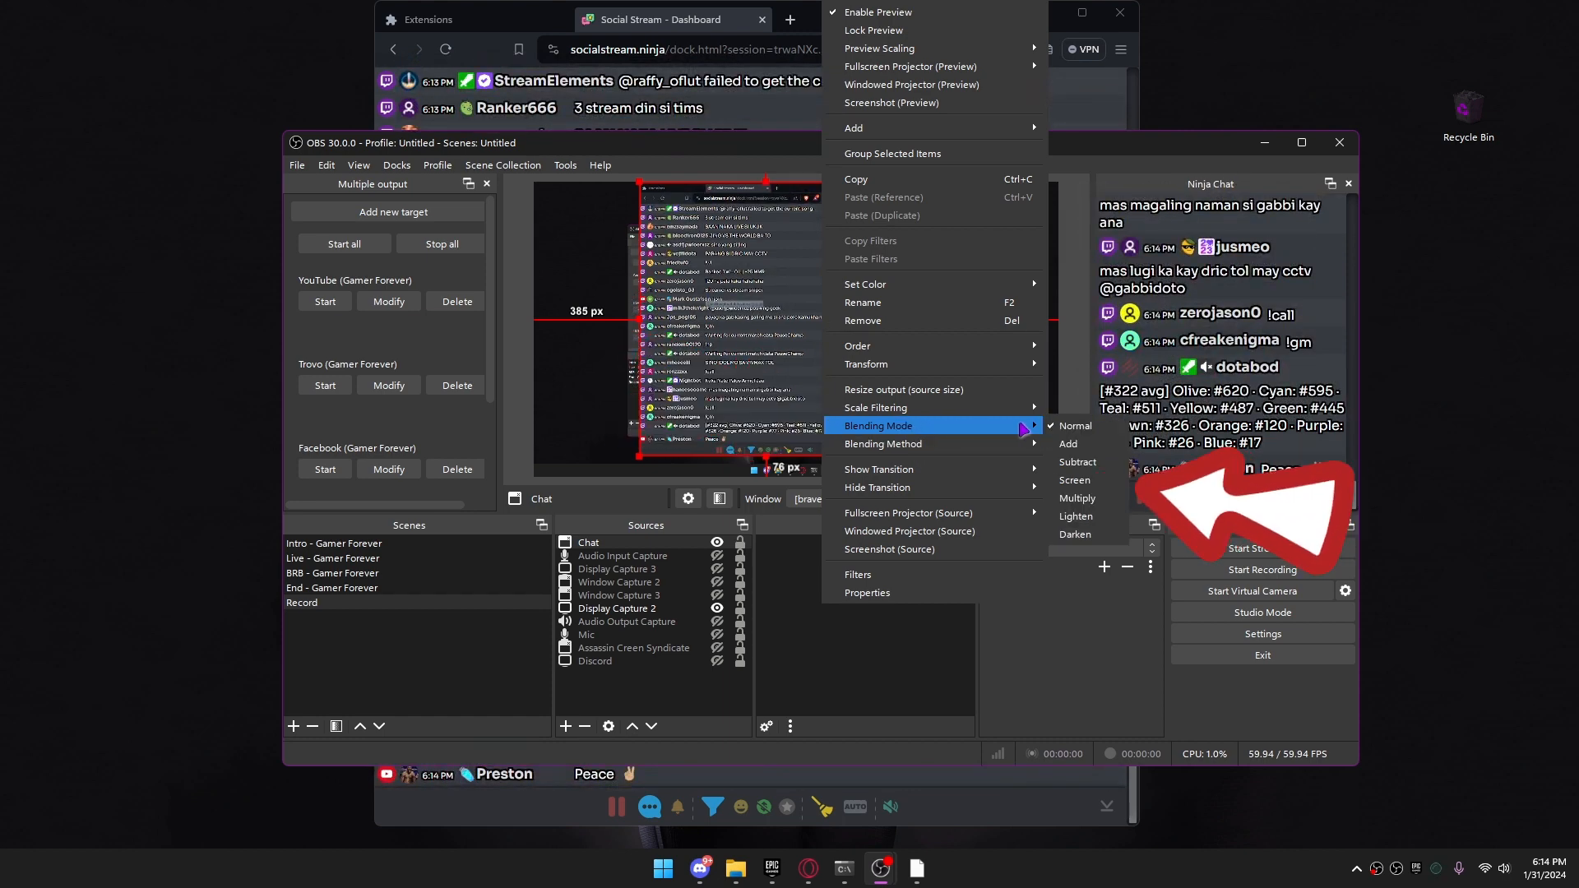
click(1088, 465)
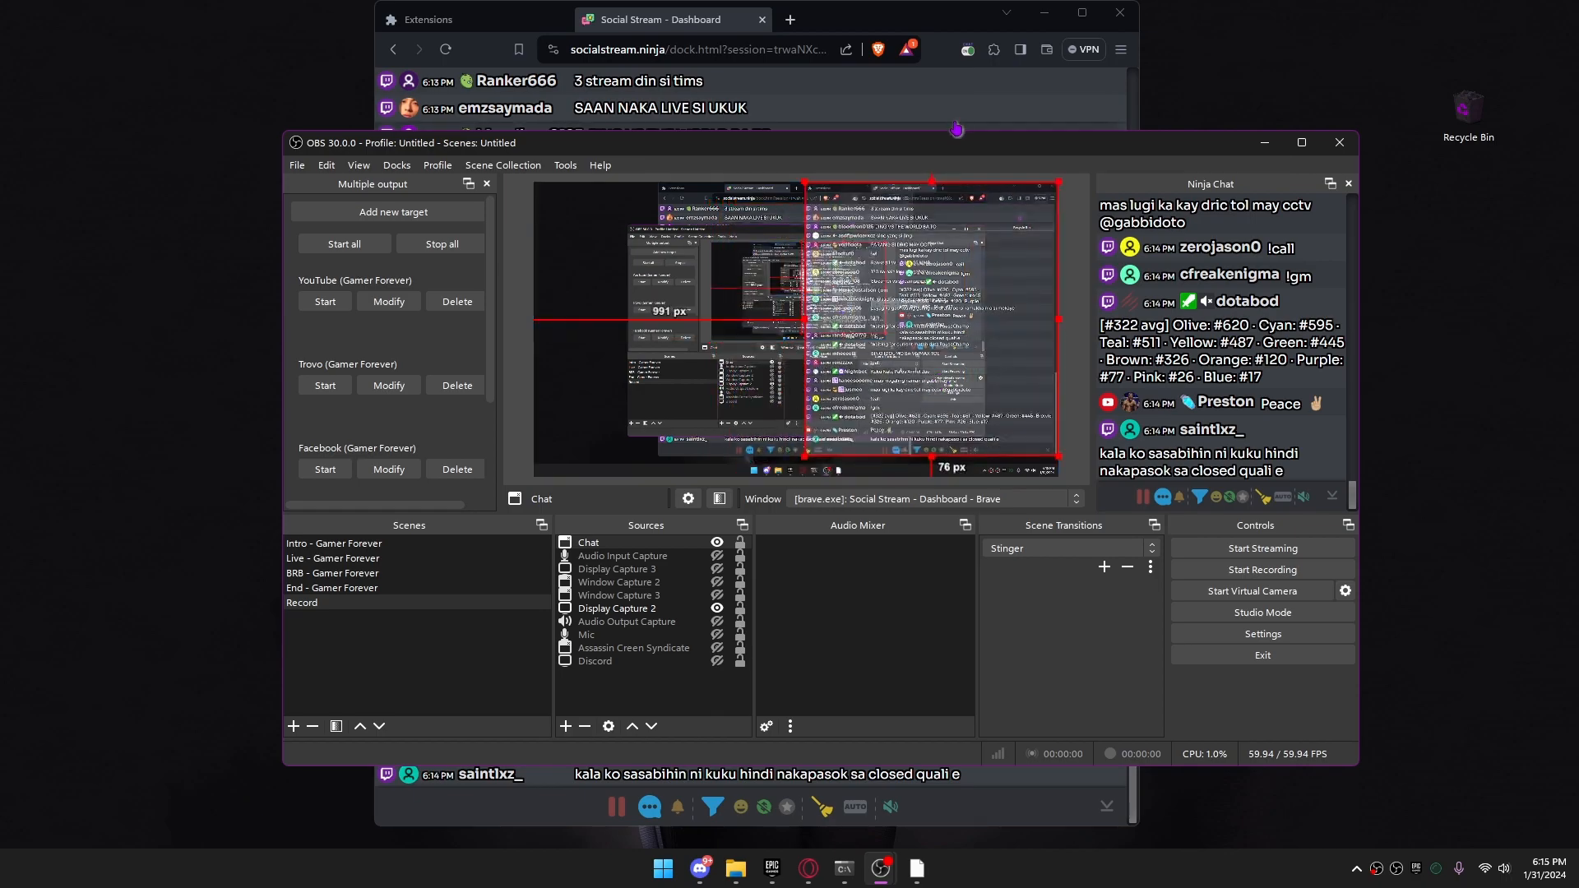
Maximize OBS and hide the Display Capture 2 source so only the Chat capture remains in the preview
key(super+Up)
mouse_move(1151, 197)
mouse_down()
mouse_move(1151, 152)
mouse_move(1128, 186)
mouse_move(1145, 184)
mouse_up()
right_click(688, 395)
click(656, 692)
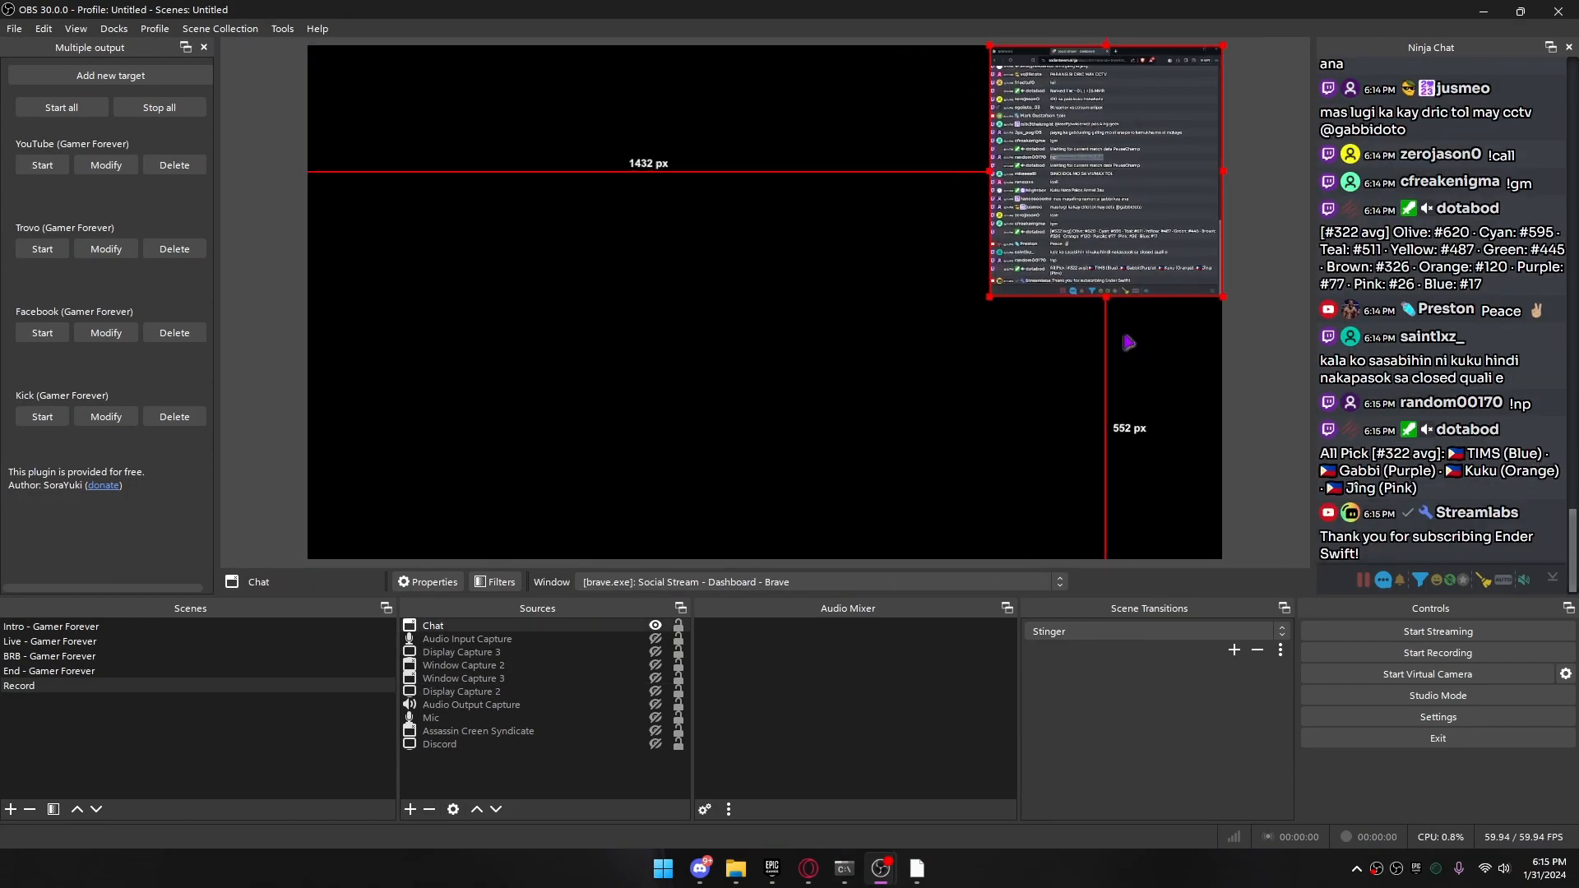
Enlarge the Chat source slightly, move it down along the canvas's right side, and crop the browser window's edges out of it
drag(1221, 296, 1247, 323)
drag(1142, 228, 1126, 333)
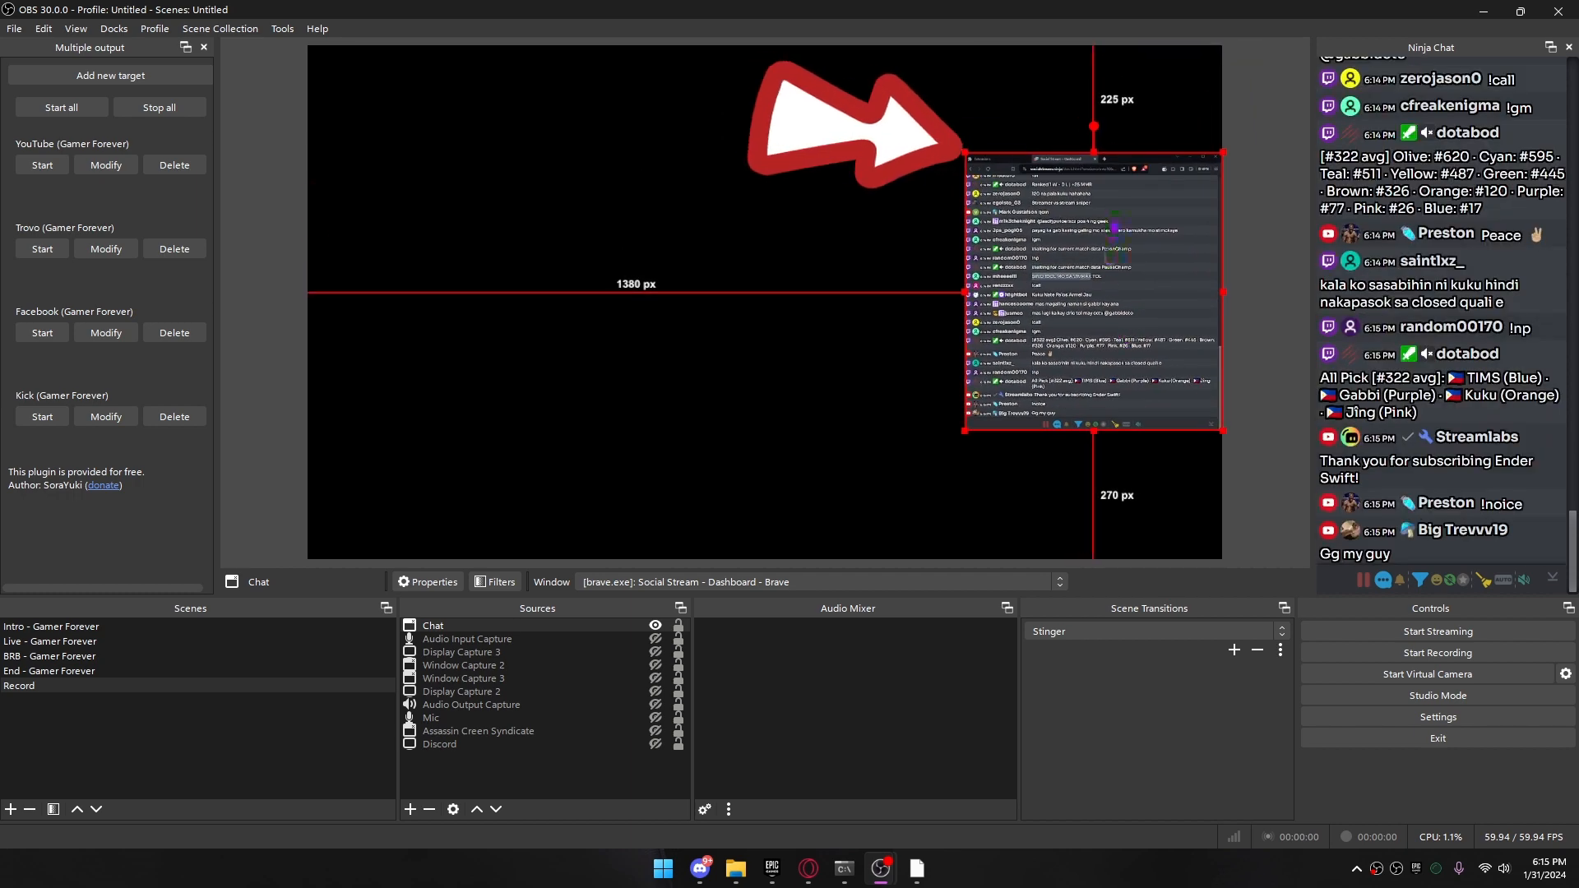
drag(1099, 152, 1104, 171)
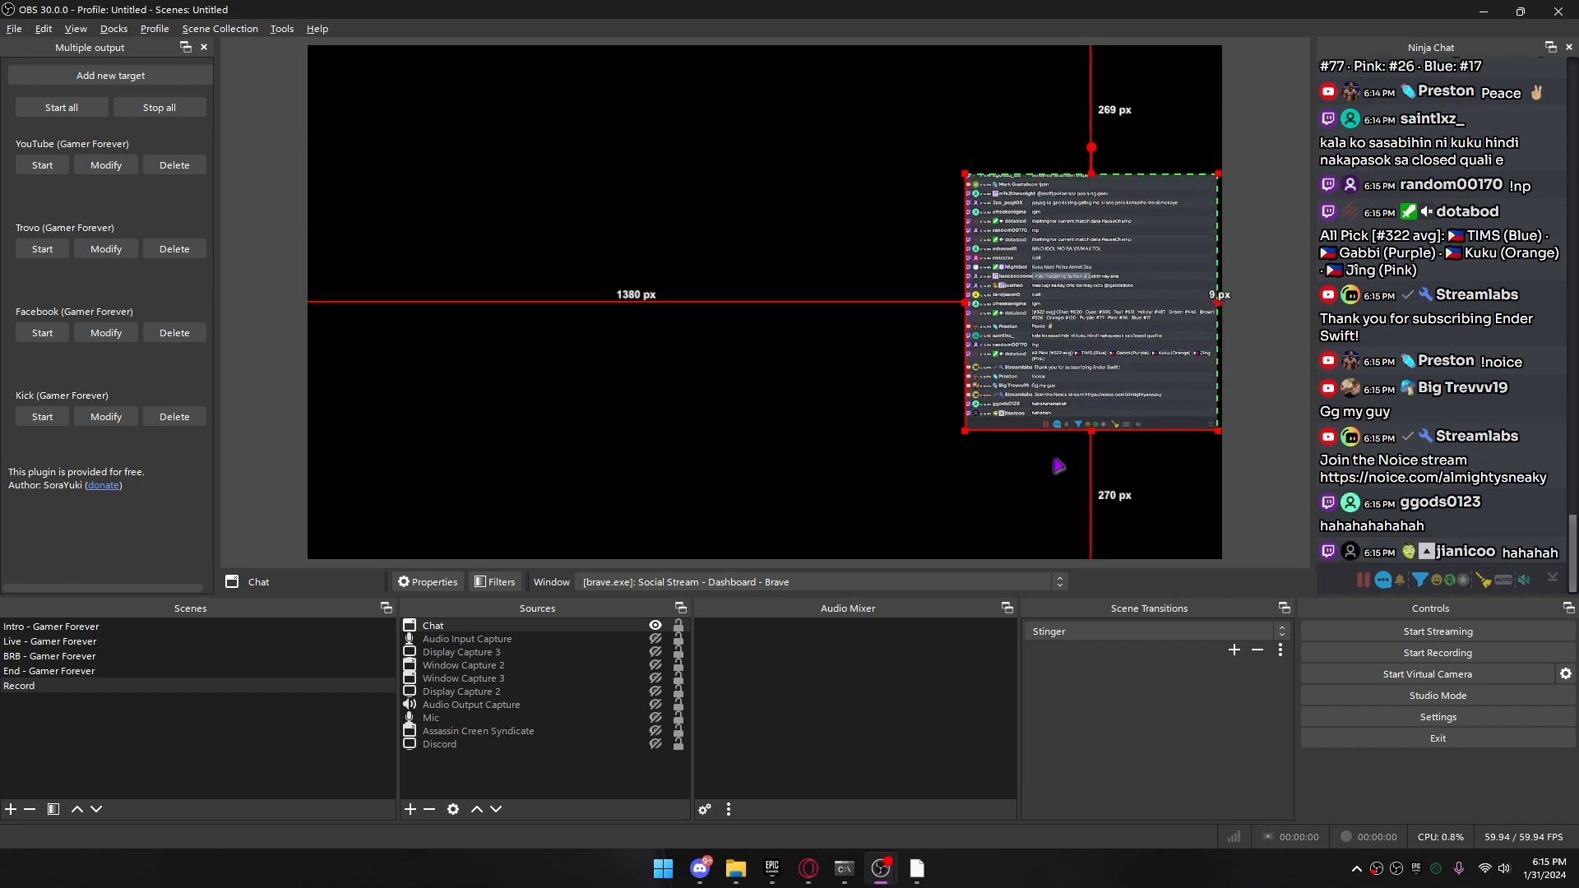
drag(1091, 430, 1092, 422)
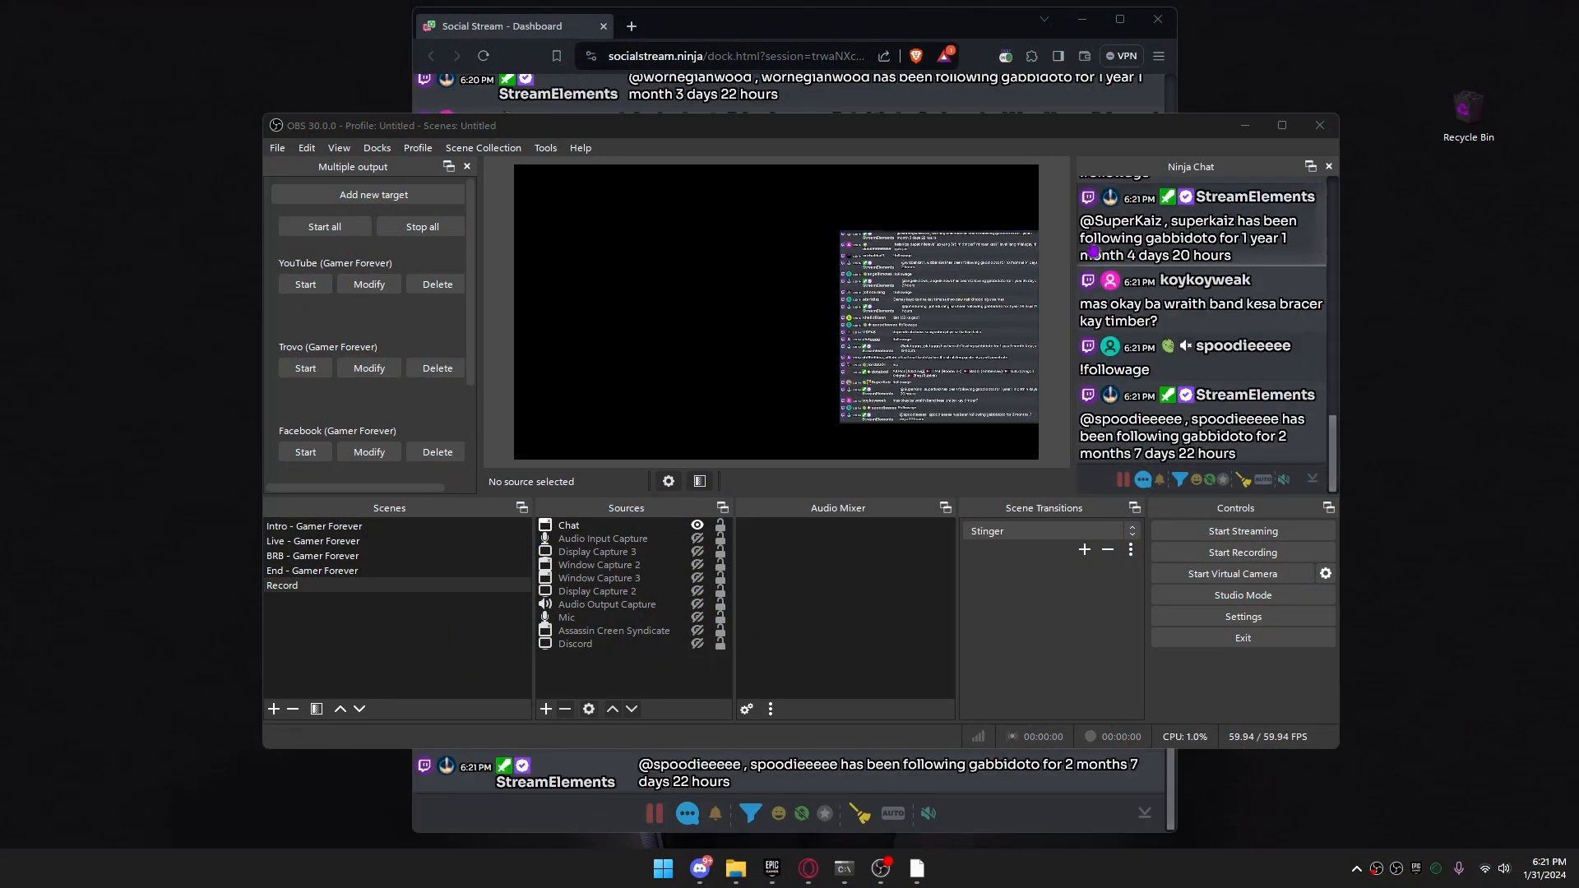
Close the Brave window with the Social Stream dashboard and minimize the popped-out YouTube live chat
click(986, 30)
click(1158, 20)
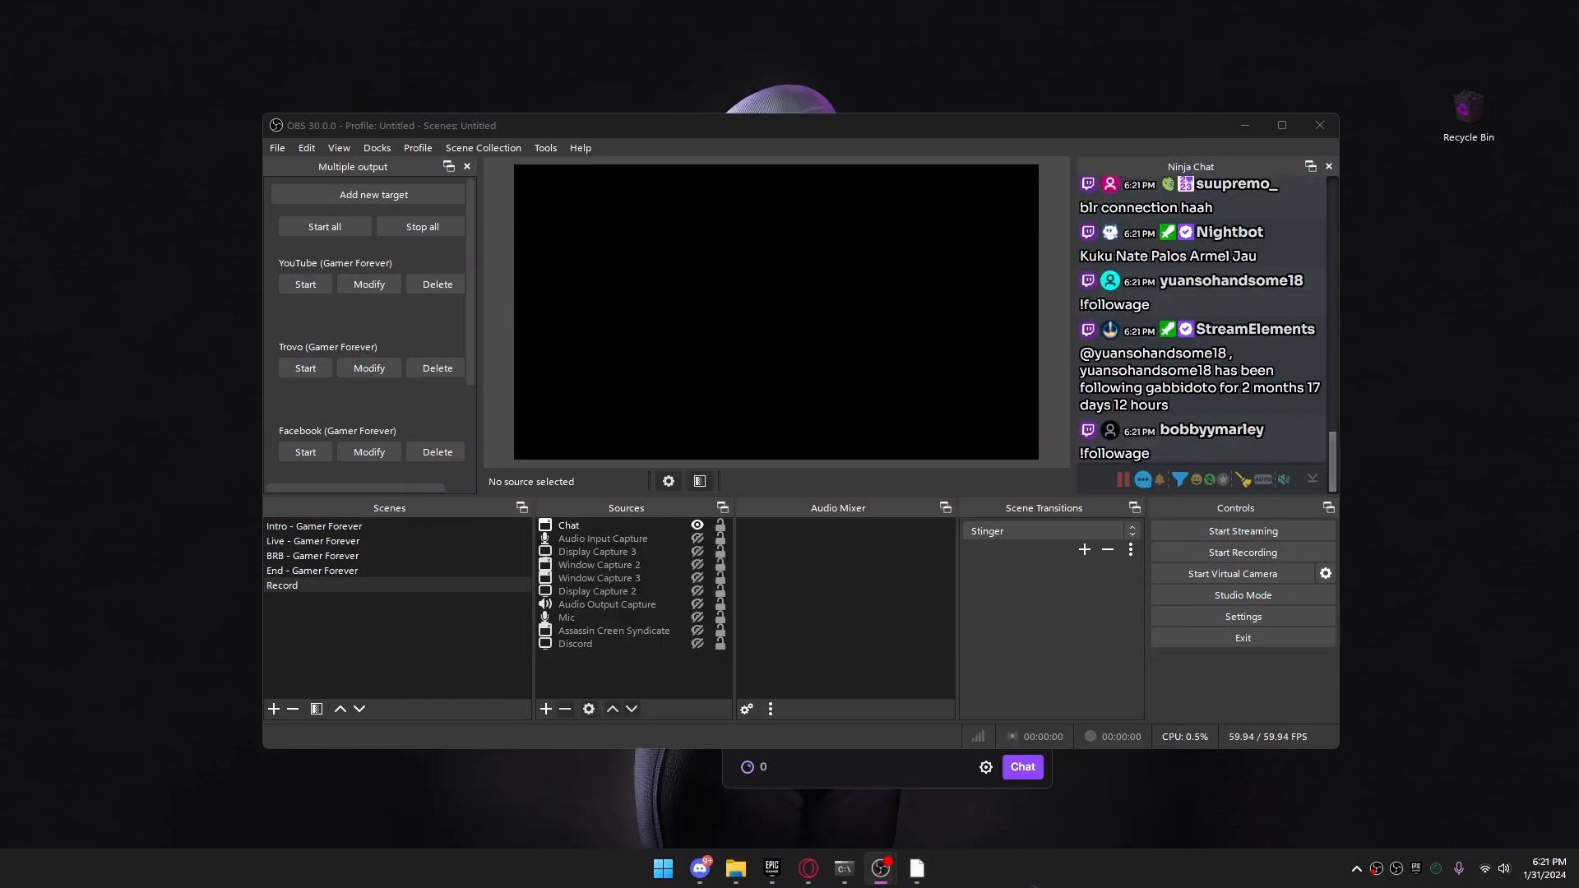
click(438, 309)
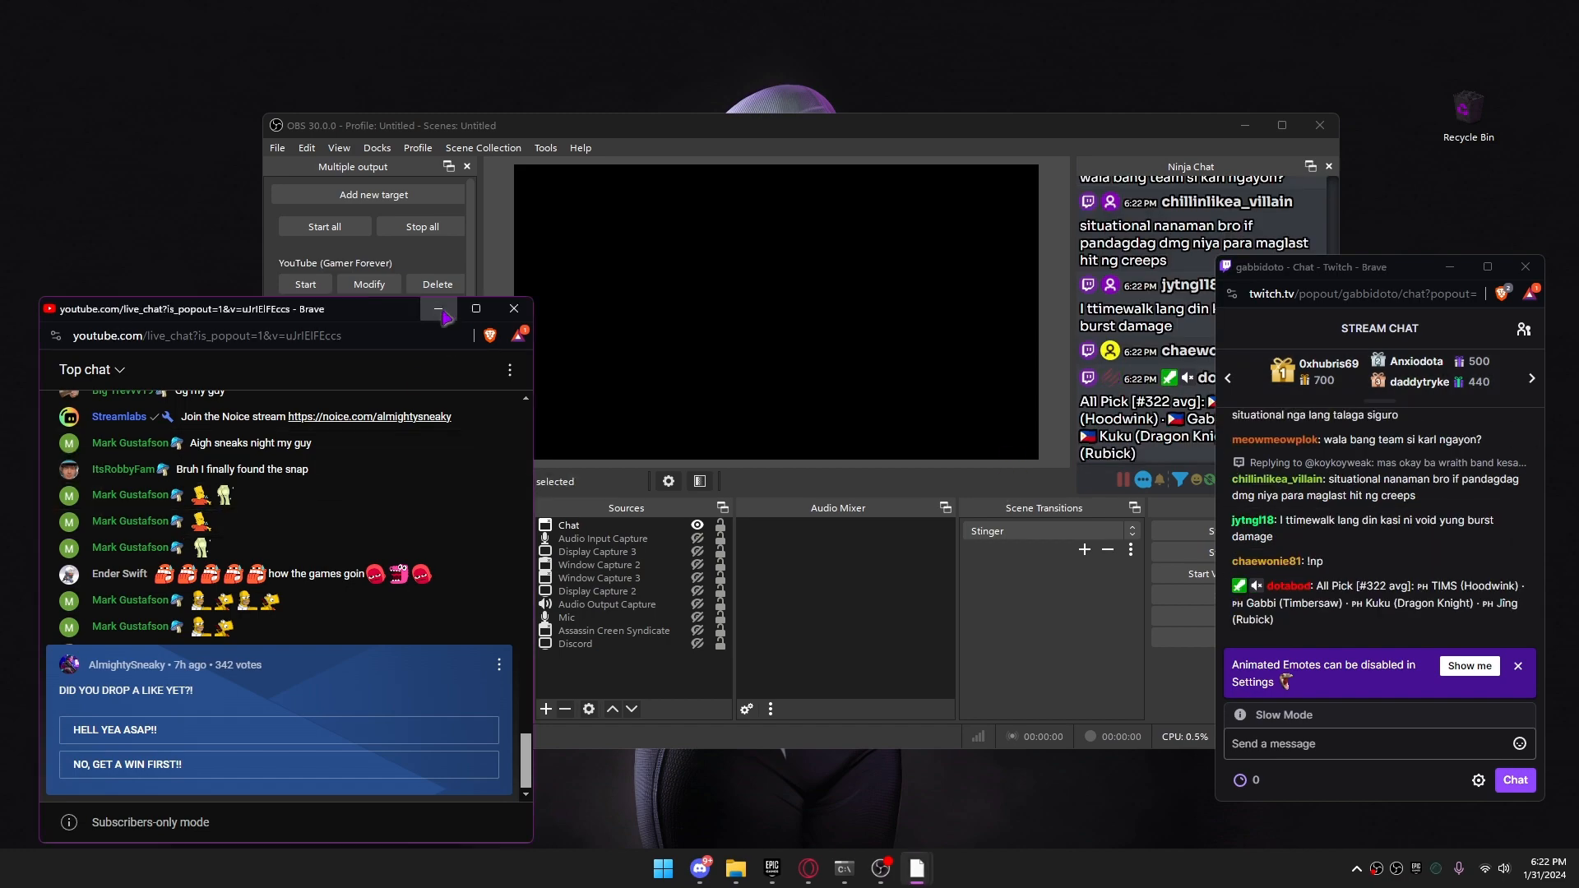